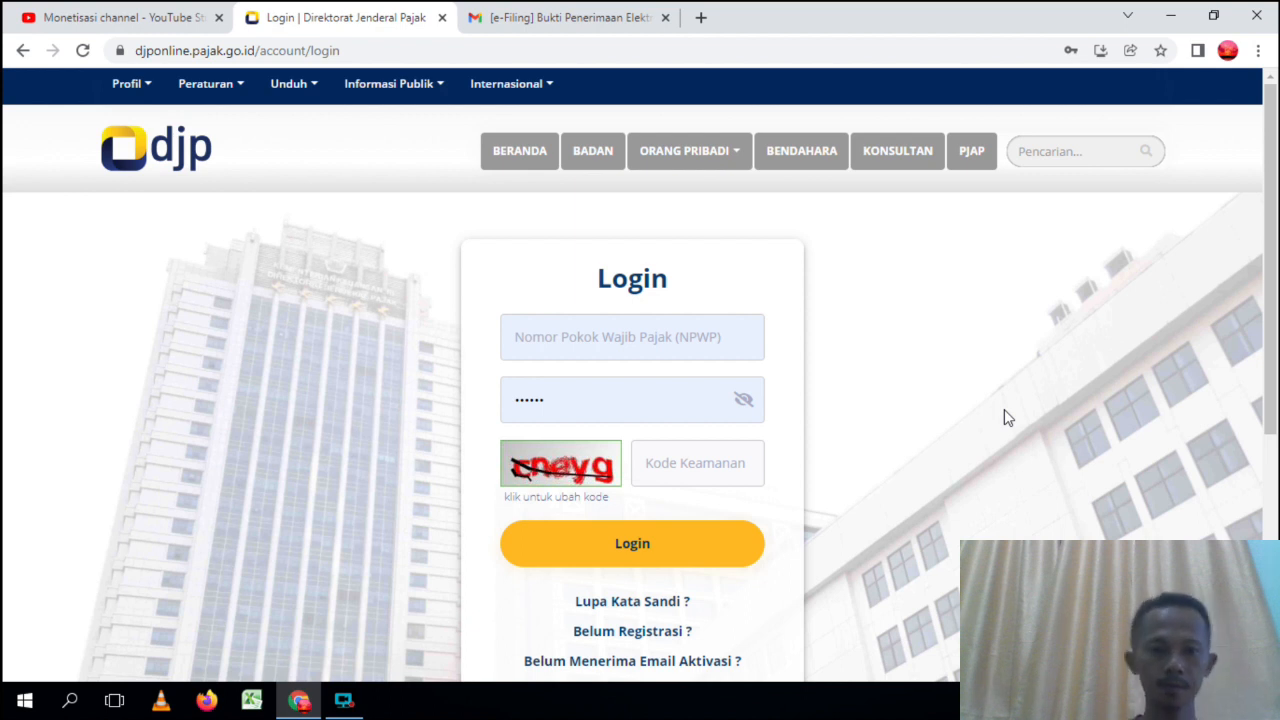
left_click_drag(1274, 289, 1274, 365)
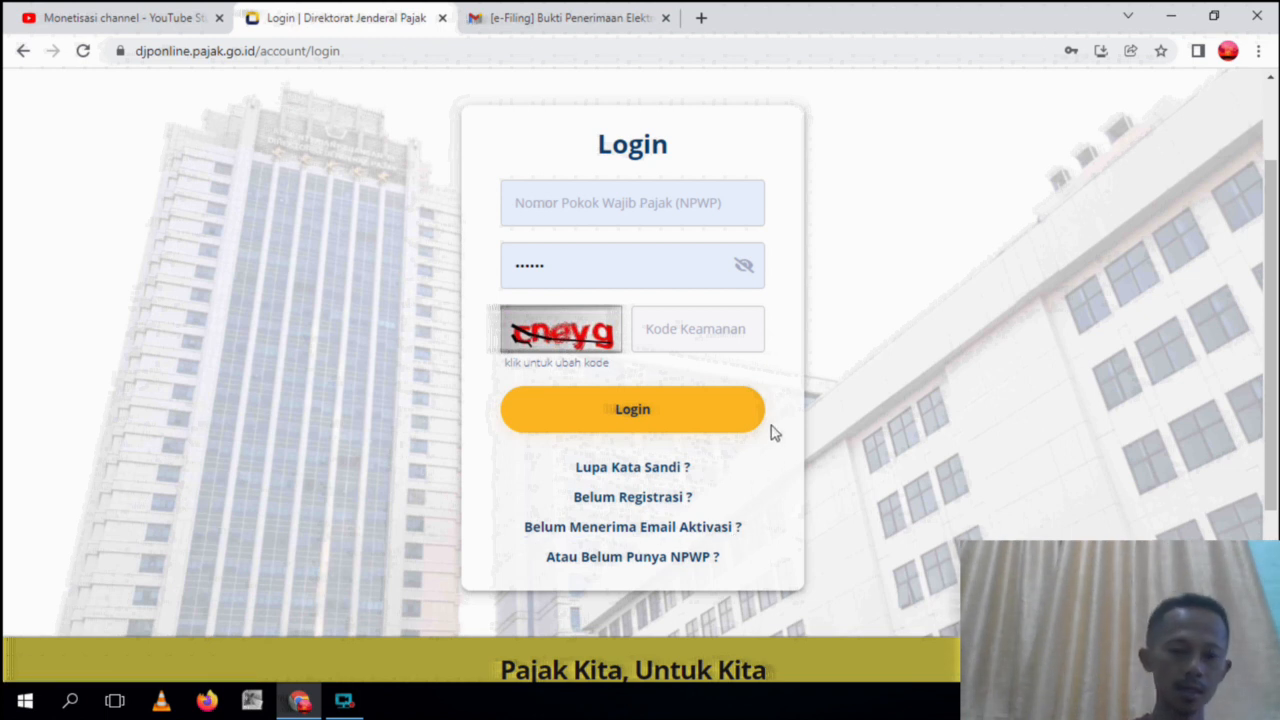
left_click(596, 219)
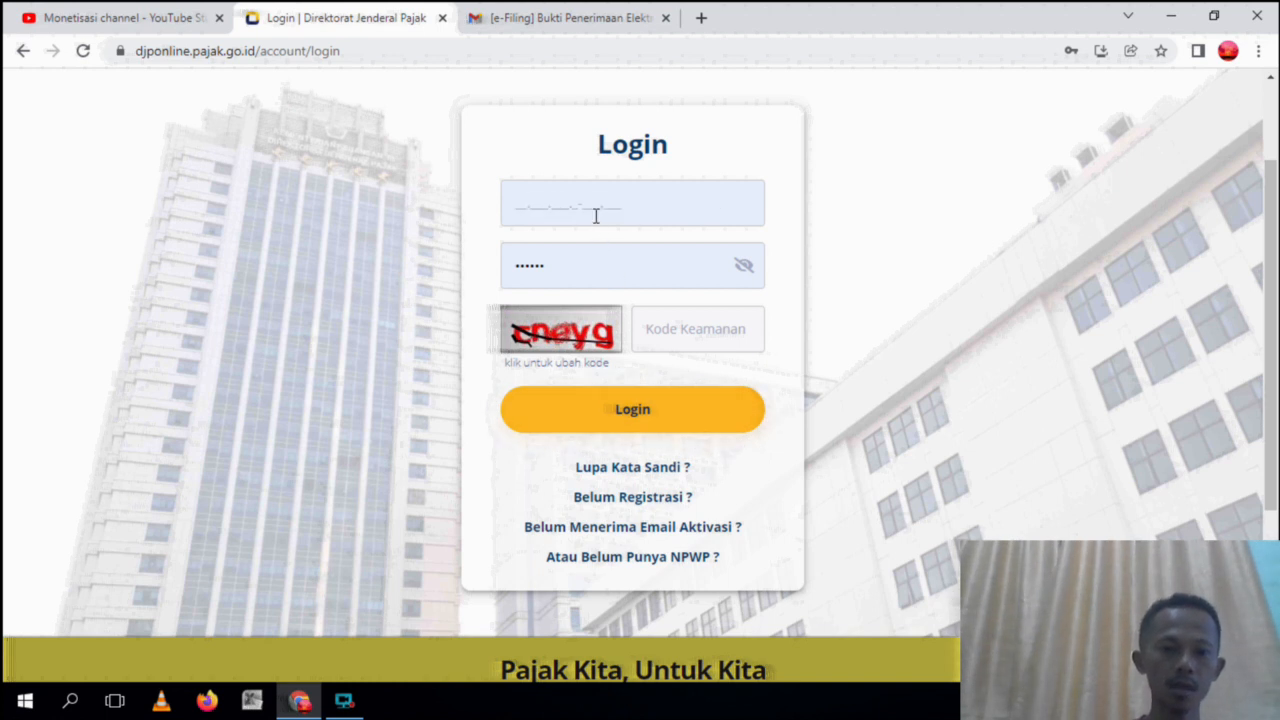
left_click(595, 215)
left_click(470, 237)
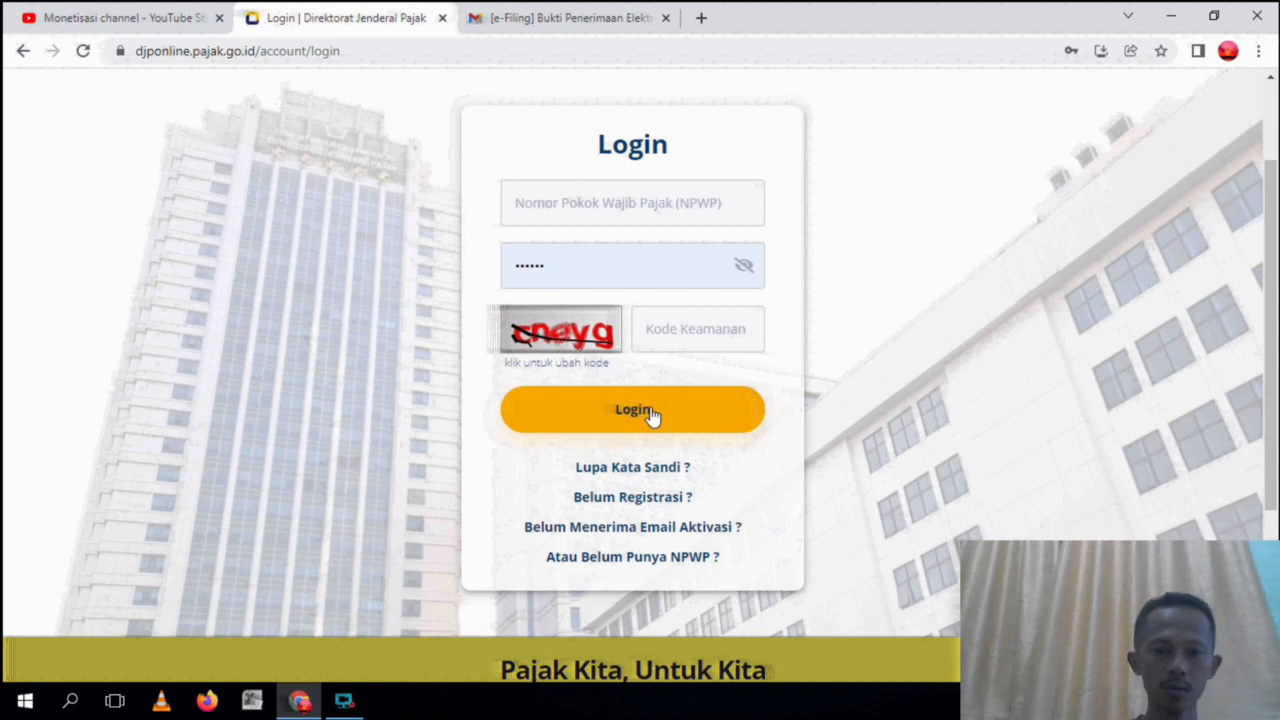
Step: Open the forgotten-password request form, examine its NPWP, EFIN and security code fields, and cancel back to the login page
left_click(643, 470)
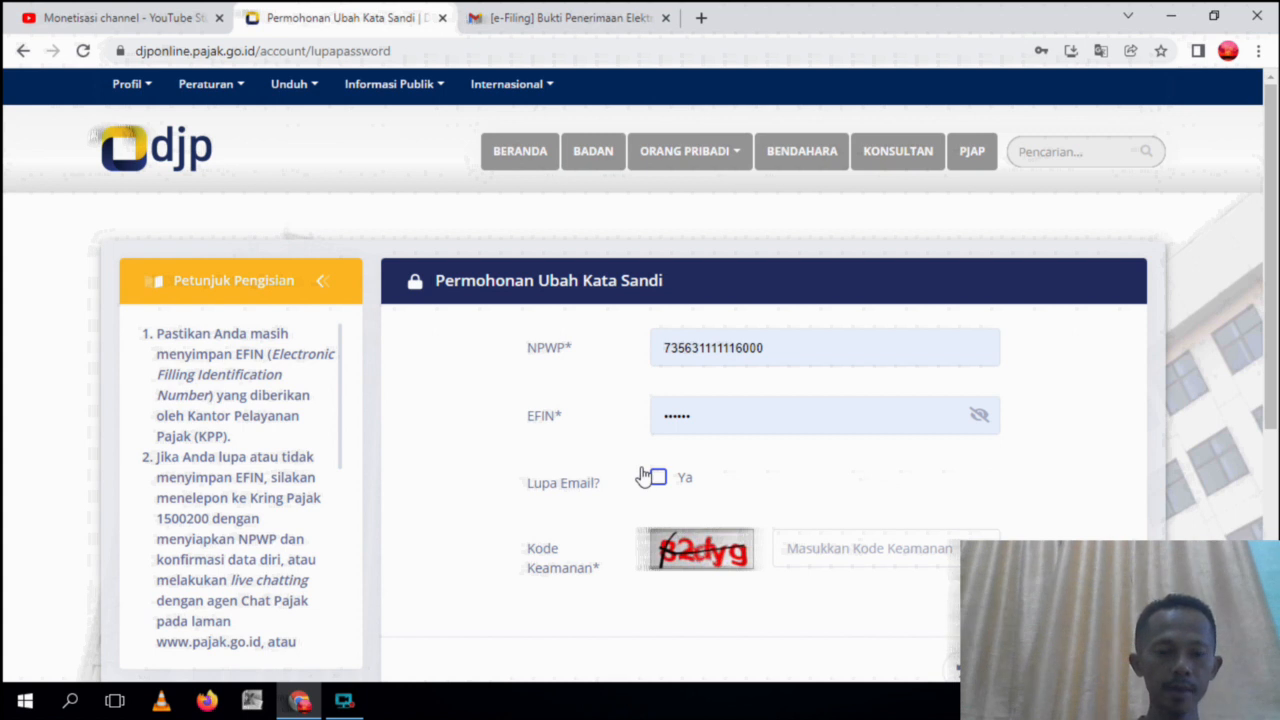
left_click(828, 342)
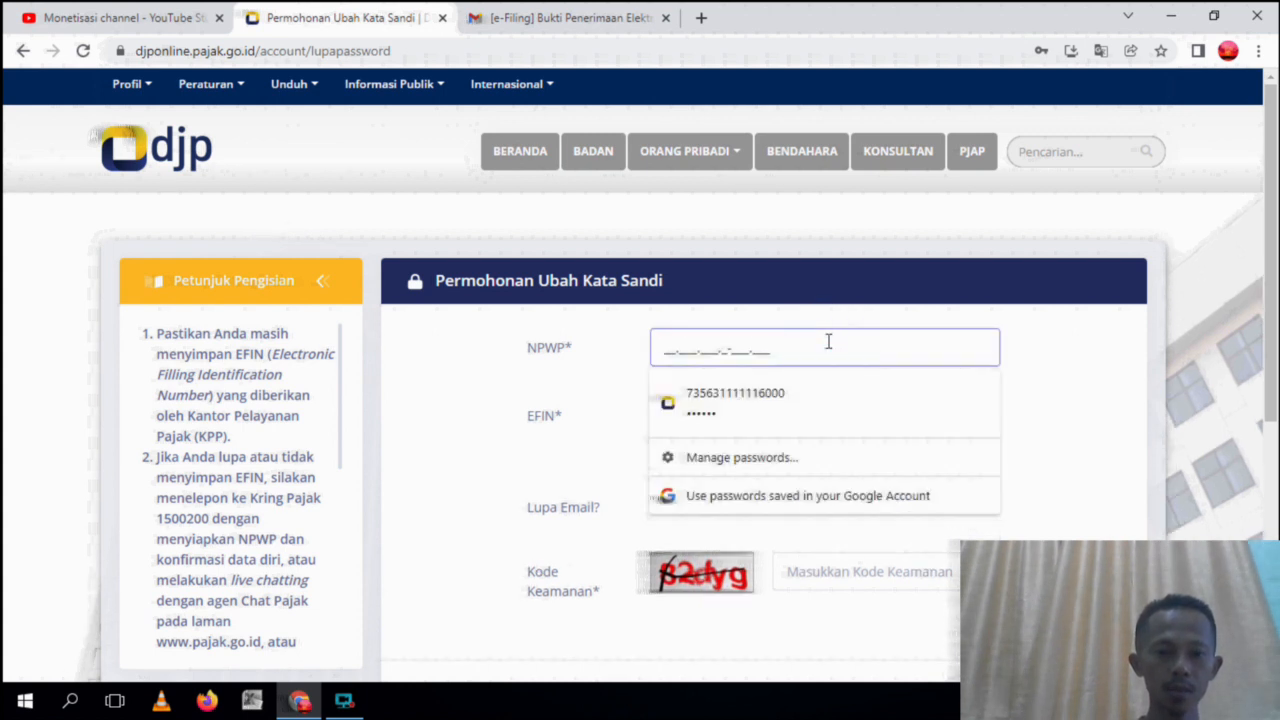
left_click(563, 350)
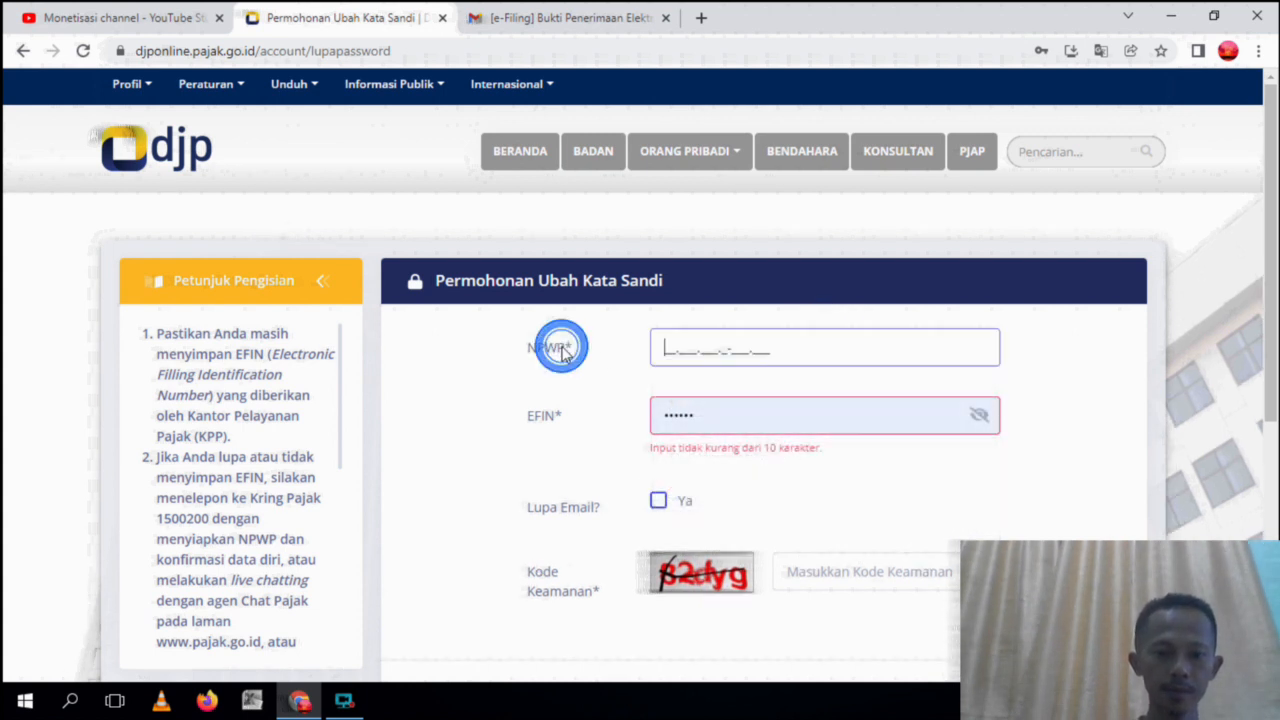
left_click(550, 423)
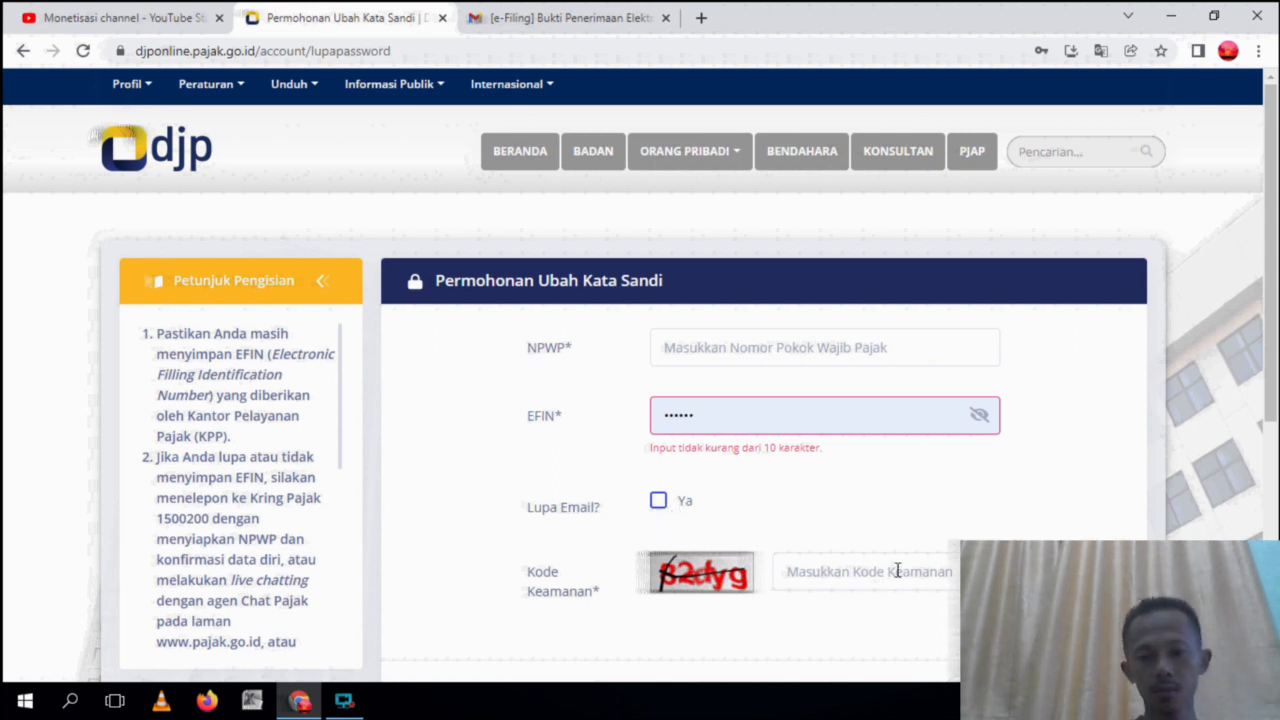
scroll(920, 456, "down", 2)
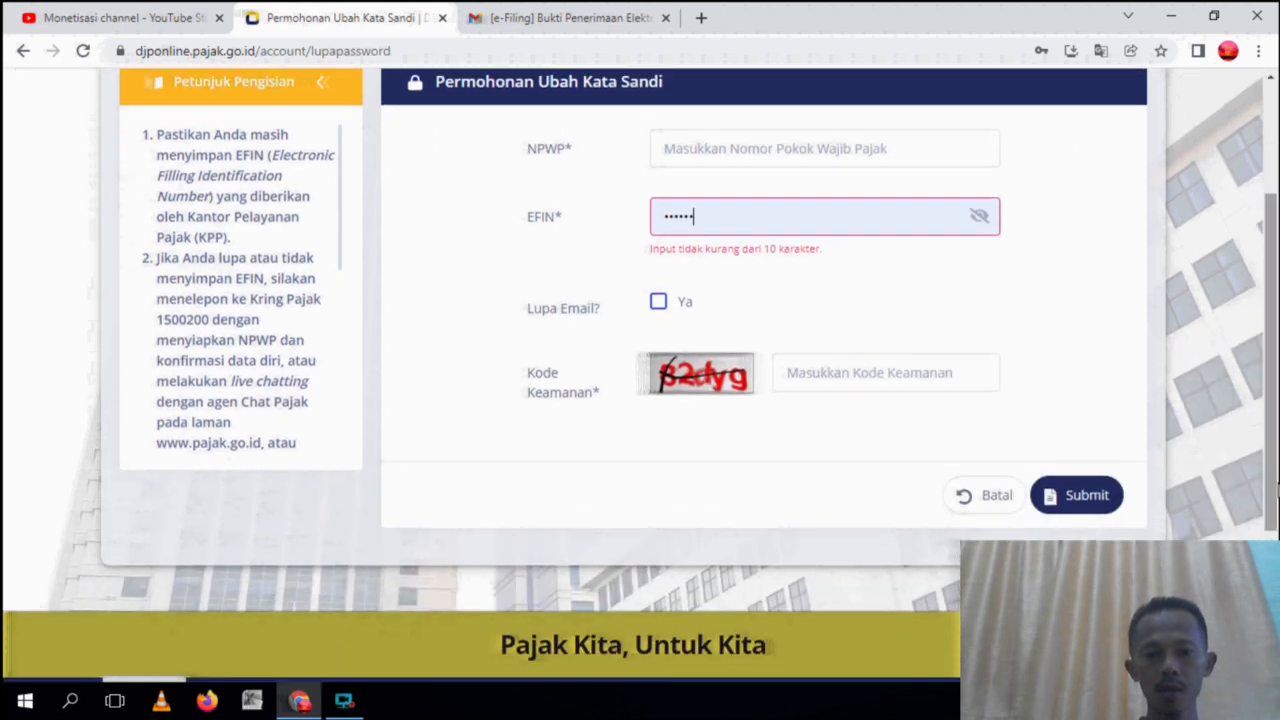
left_click(860, 372)
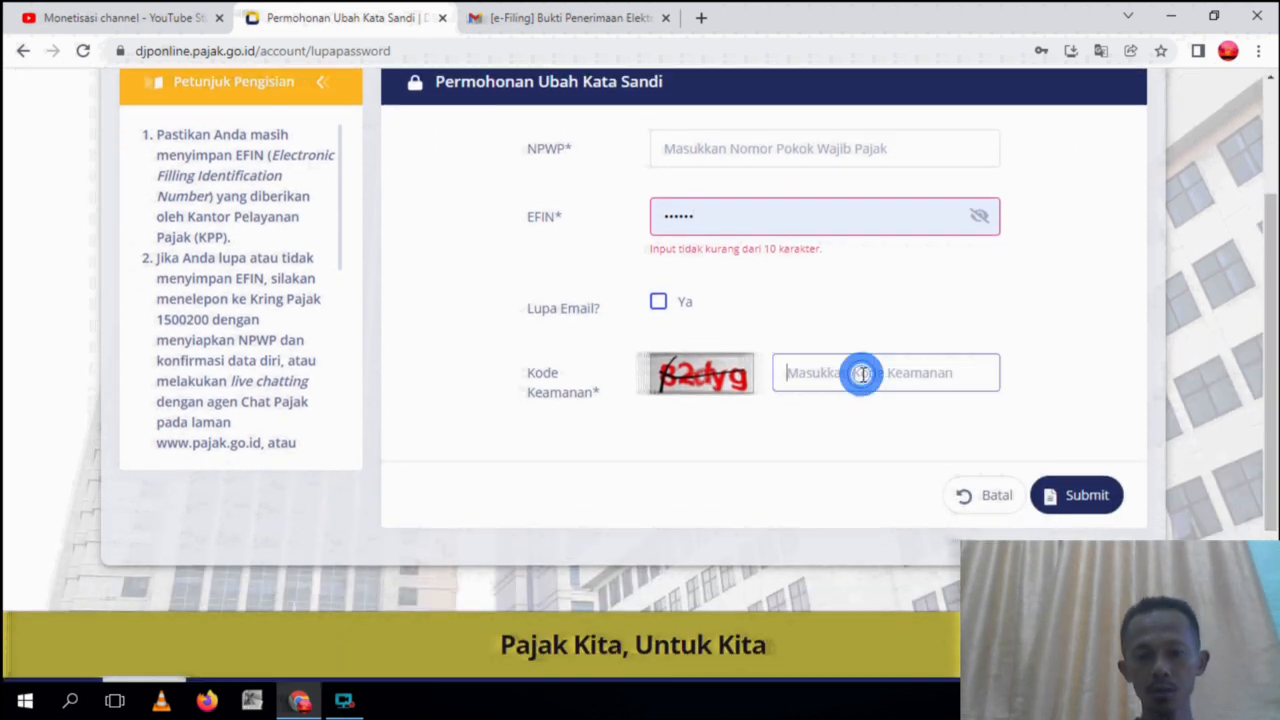
left_click(692, 376)
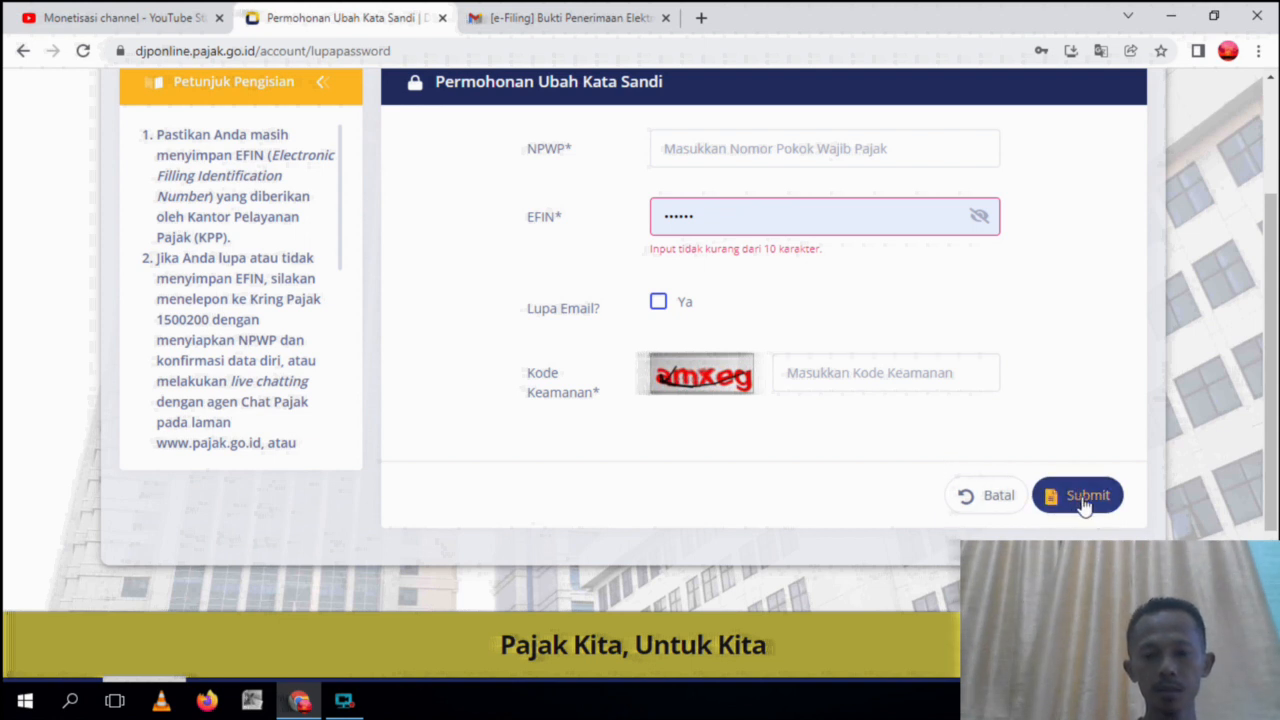
left_click(988, 499)
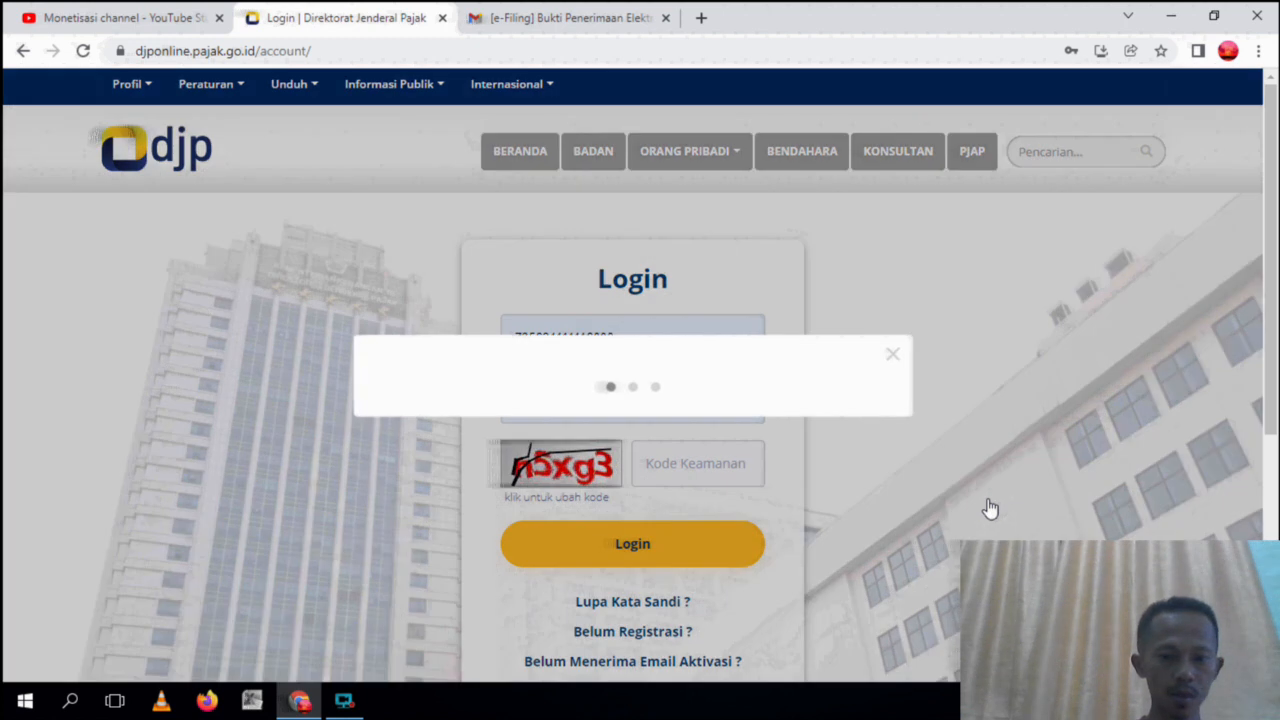
left_click(891, 172)
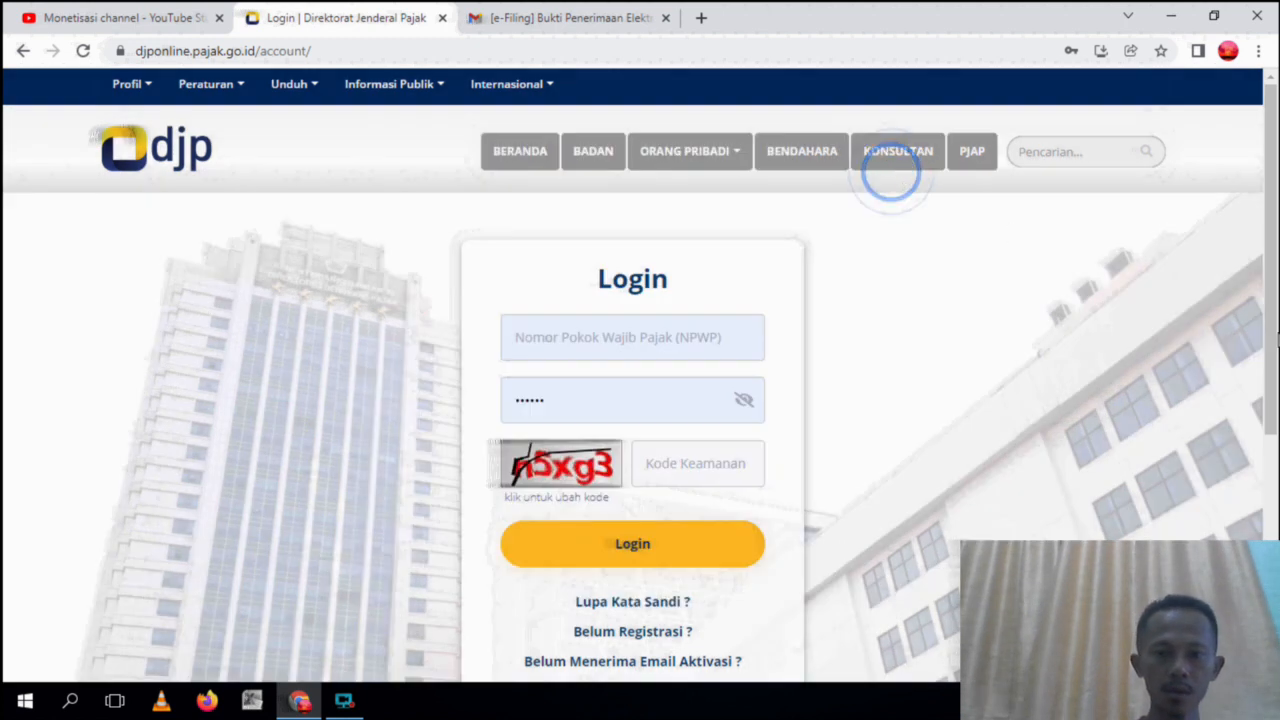
Step: Open the account registration form, look over its required fields, and cancel back to the login page
left_click_drag(1272, 340, 1272, 440)
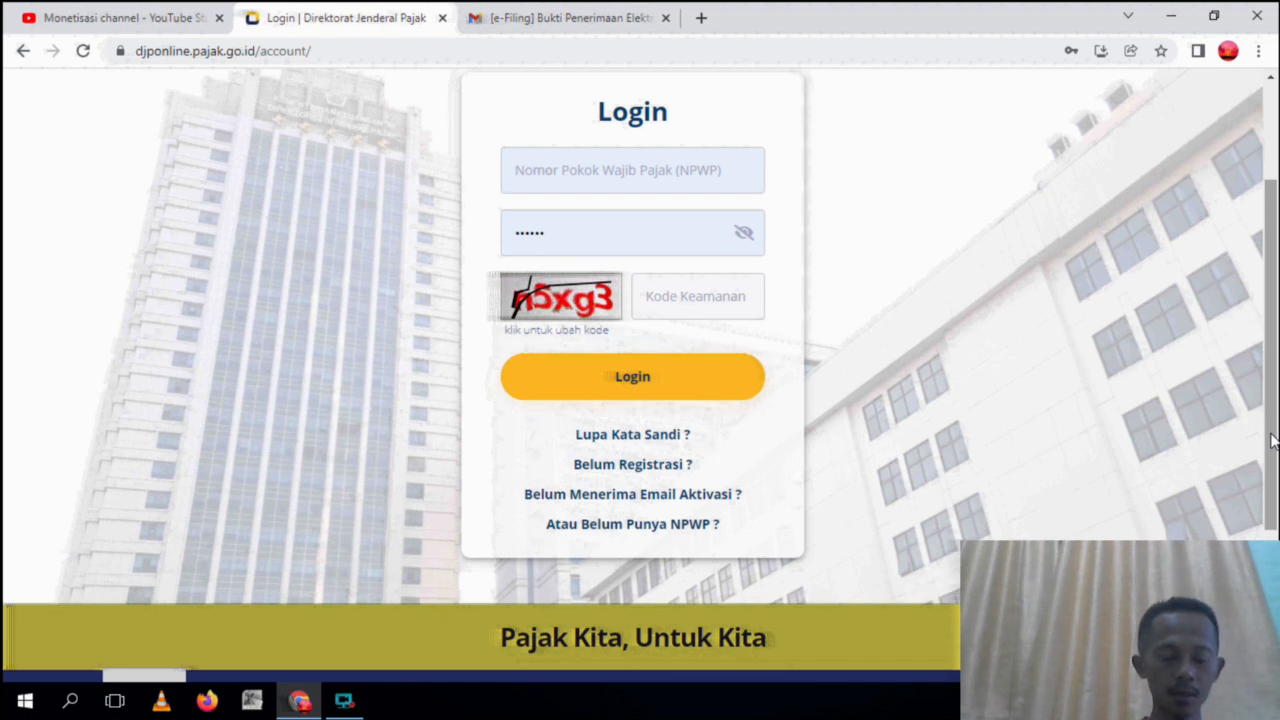
left_click_drag(1274, 440, 1277, 400)
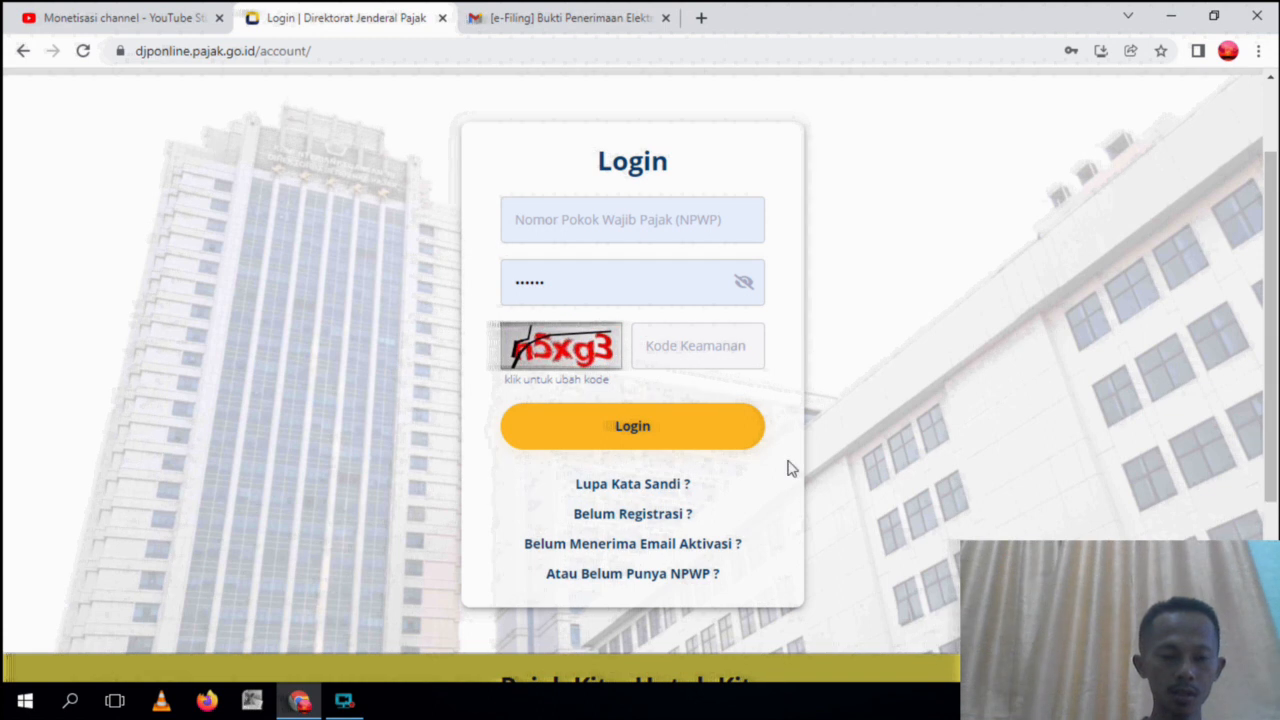
left_click(624, 516)
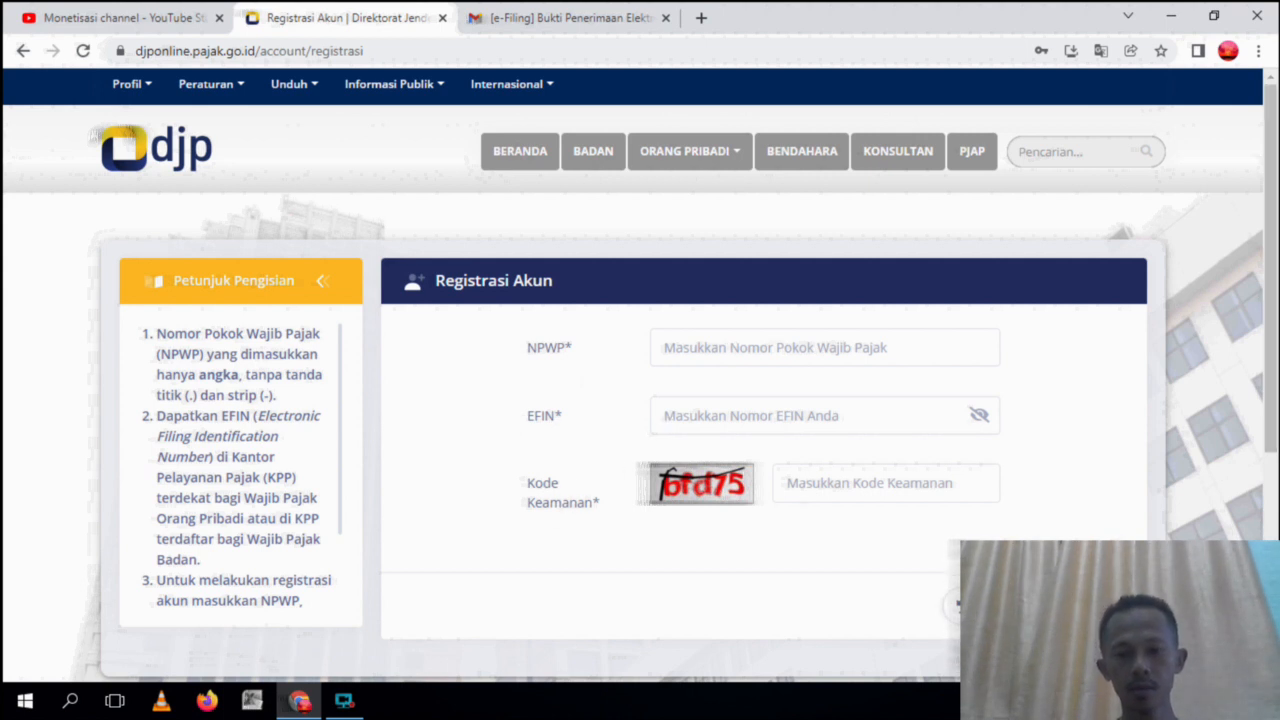
left_click(963, 606)
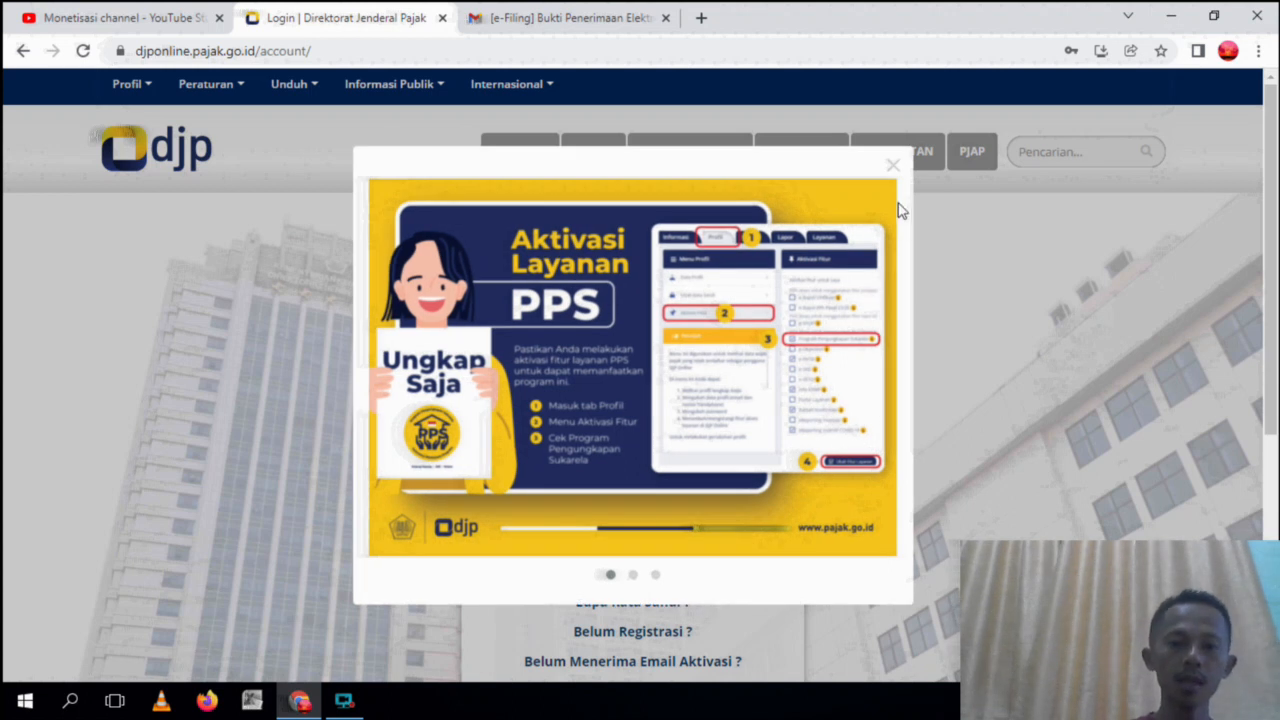
left_click(893, 172)
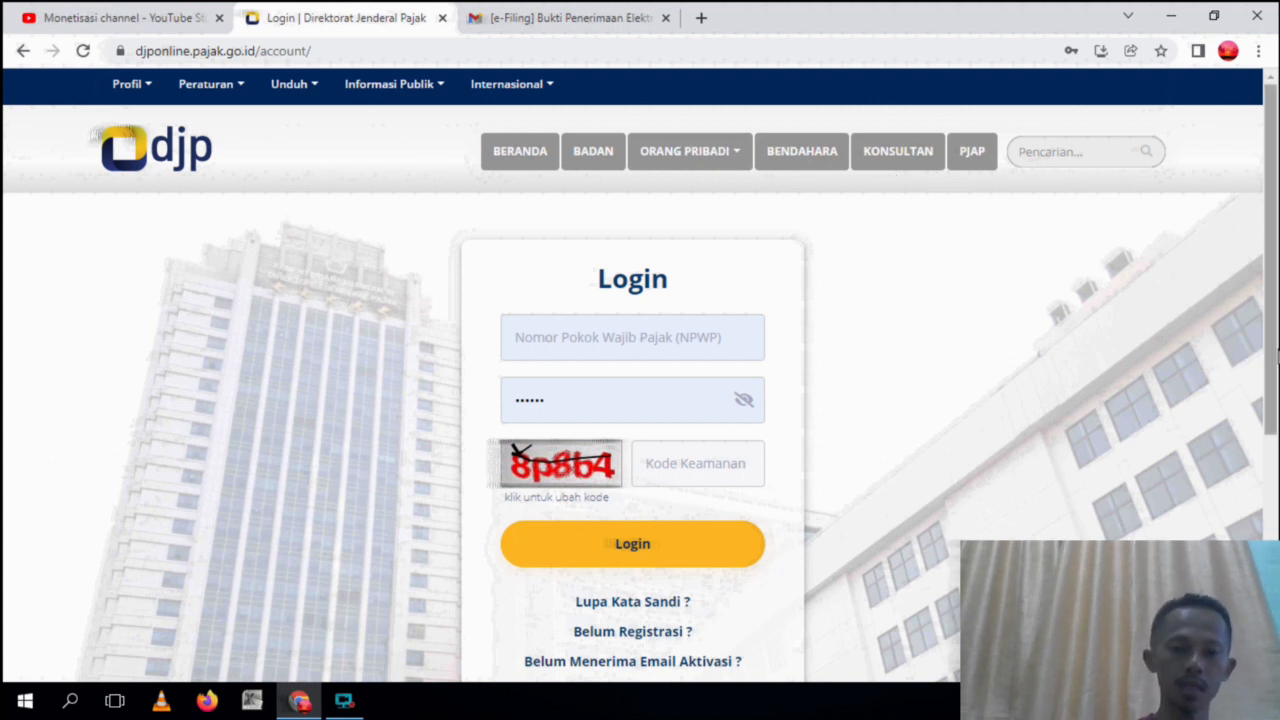
Step: Log in with the taxpayer's NPWP, the saved account password and the security code from the image
left_click_drag(1272, 355, 1272, 407)
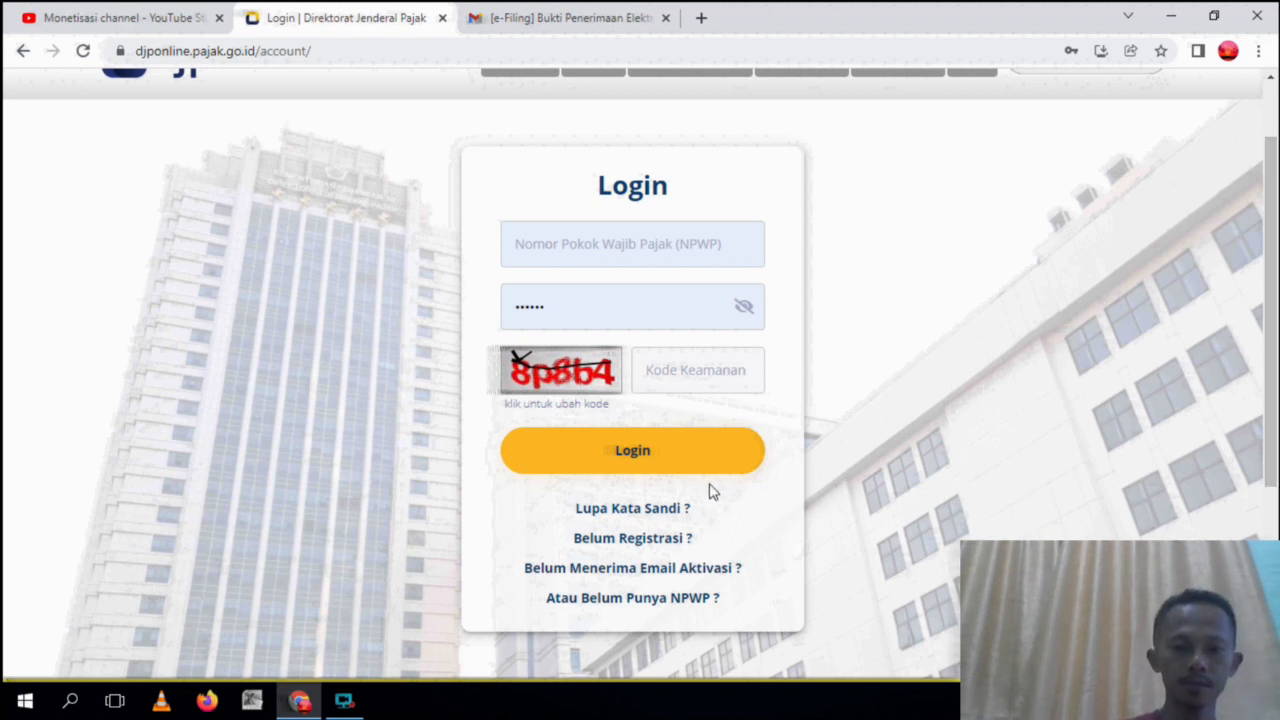
left_click(663, 236)
left_click(624, 270)
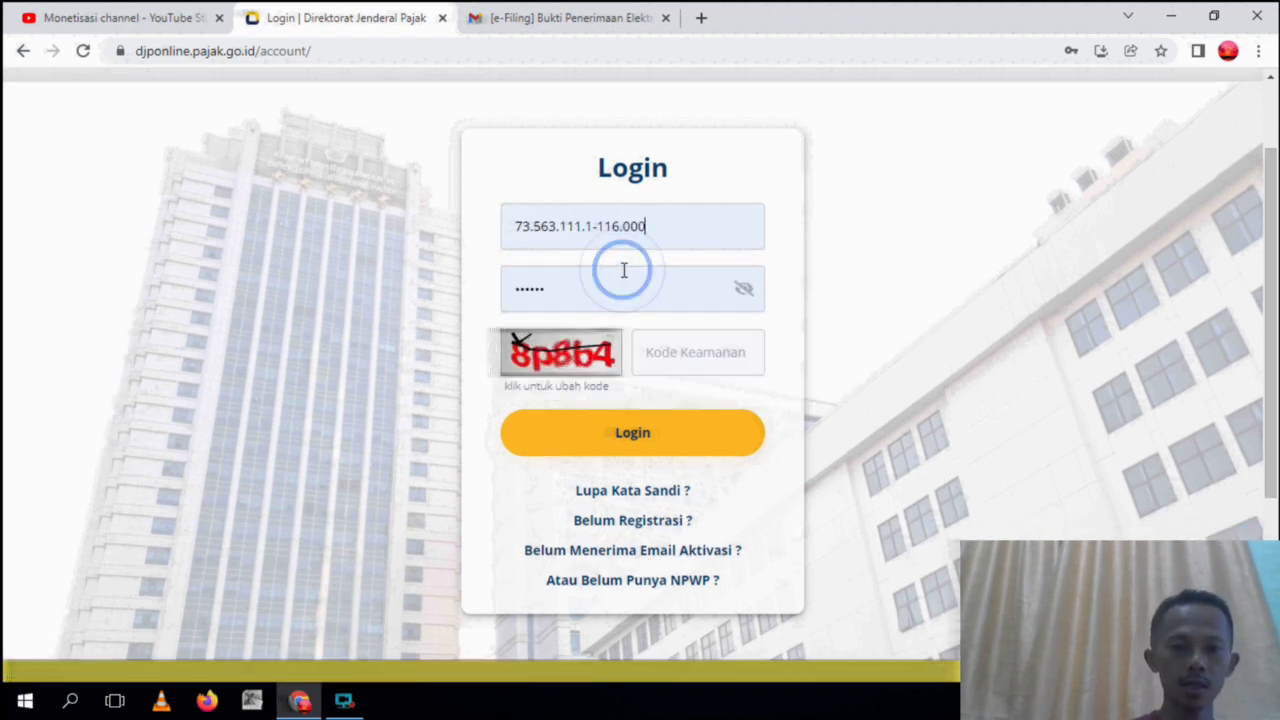
left_click(686, 296)
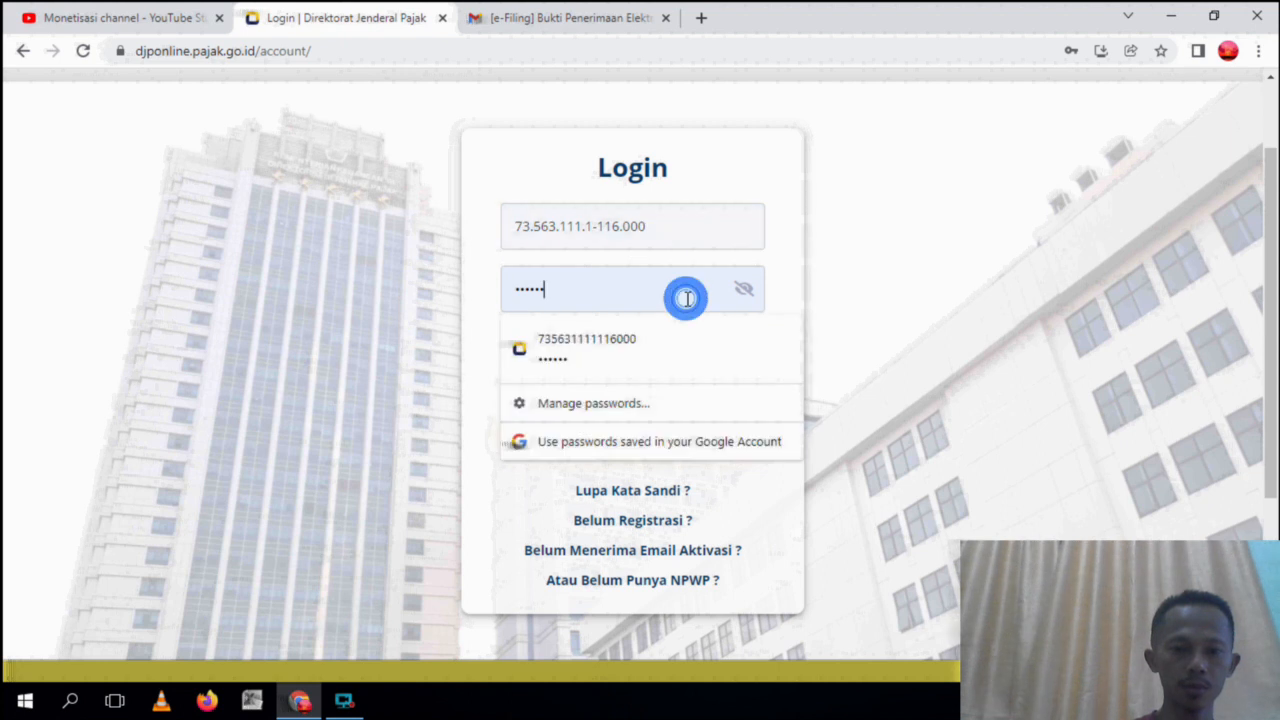
left_click(686, 298)
left_click(889, 314)
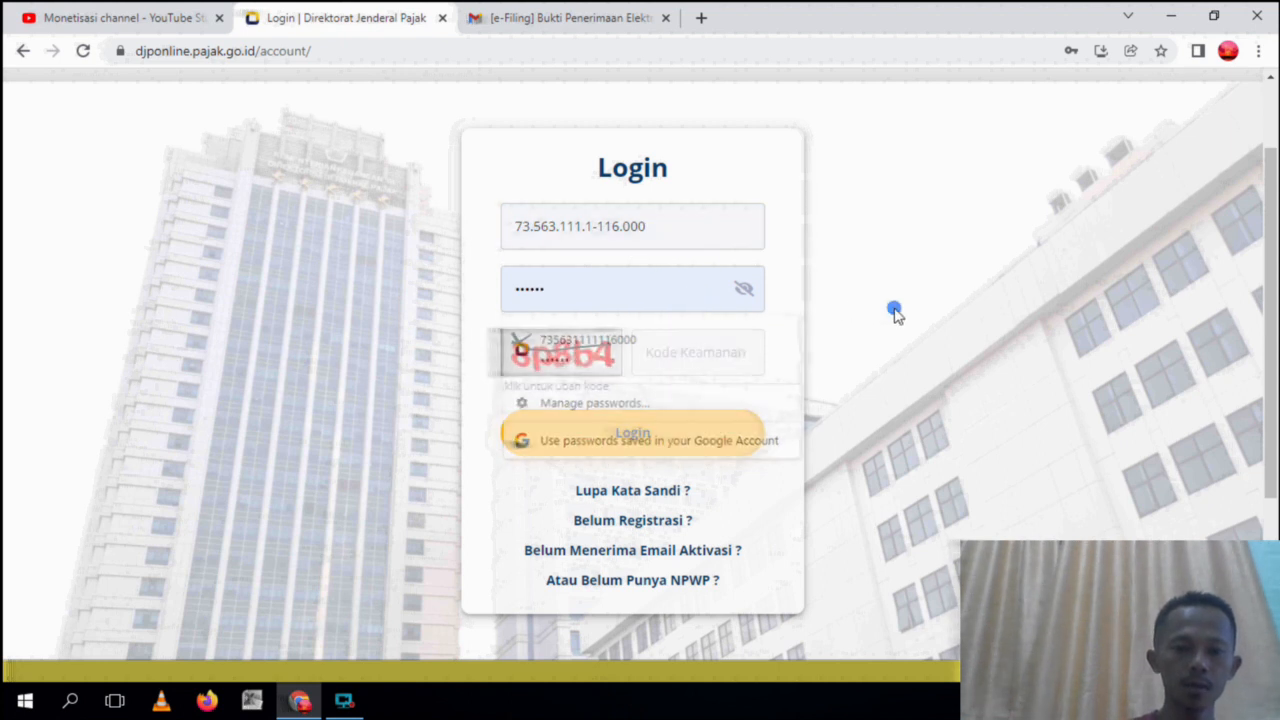
left_click(748, 348)
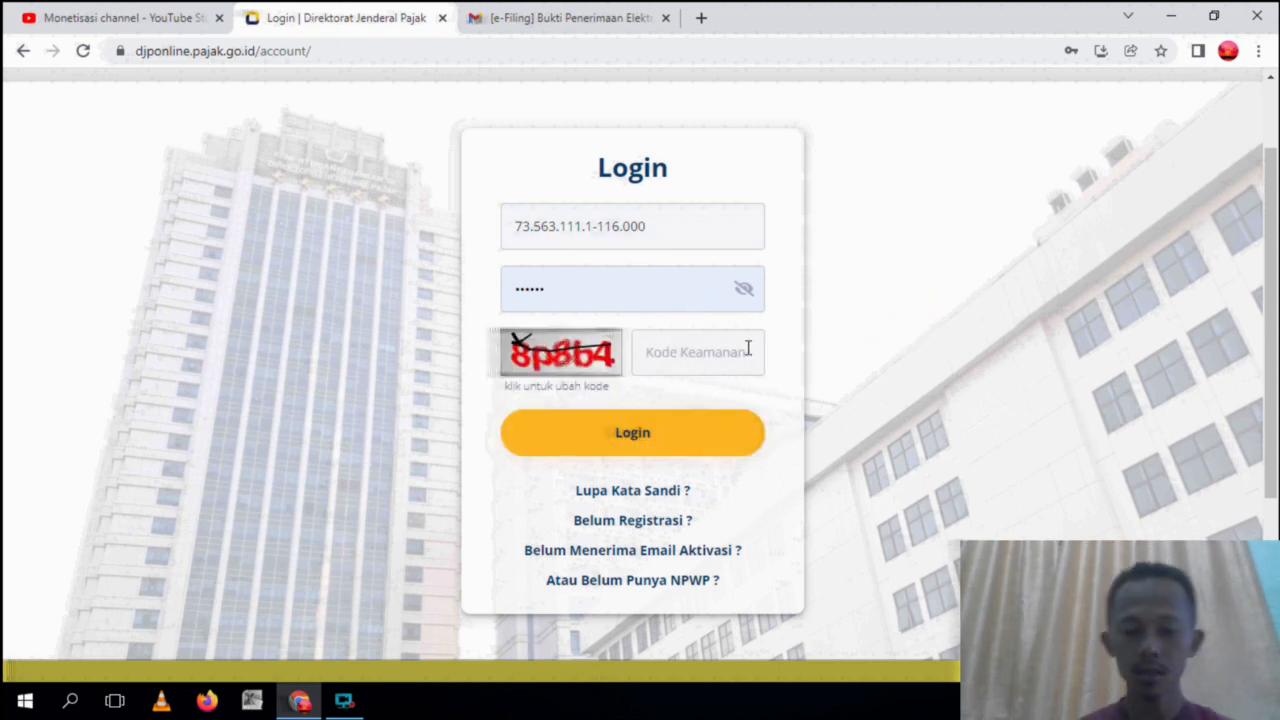
type("8p8b4")
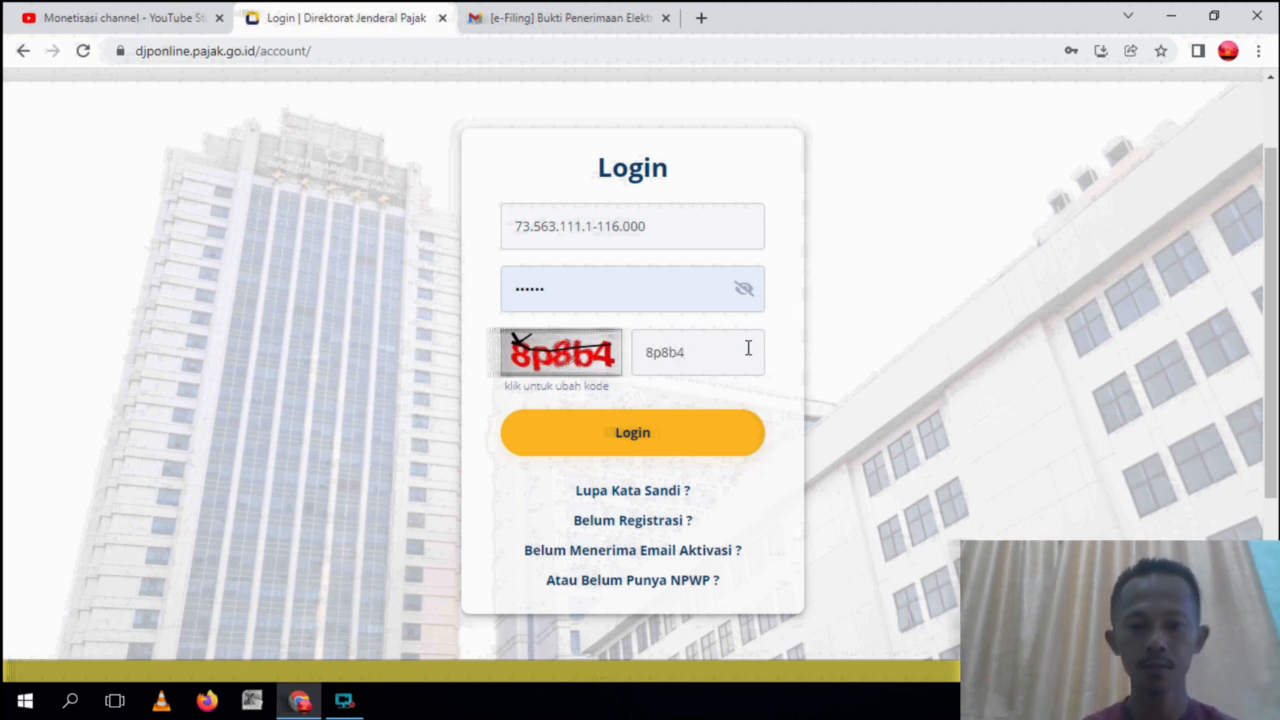
left_click(649, 432)
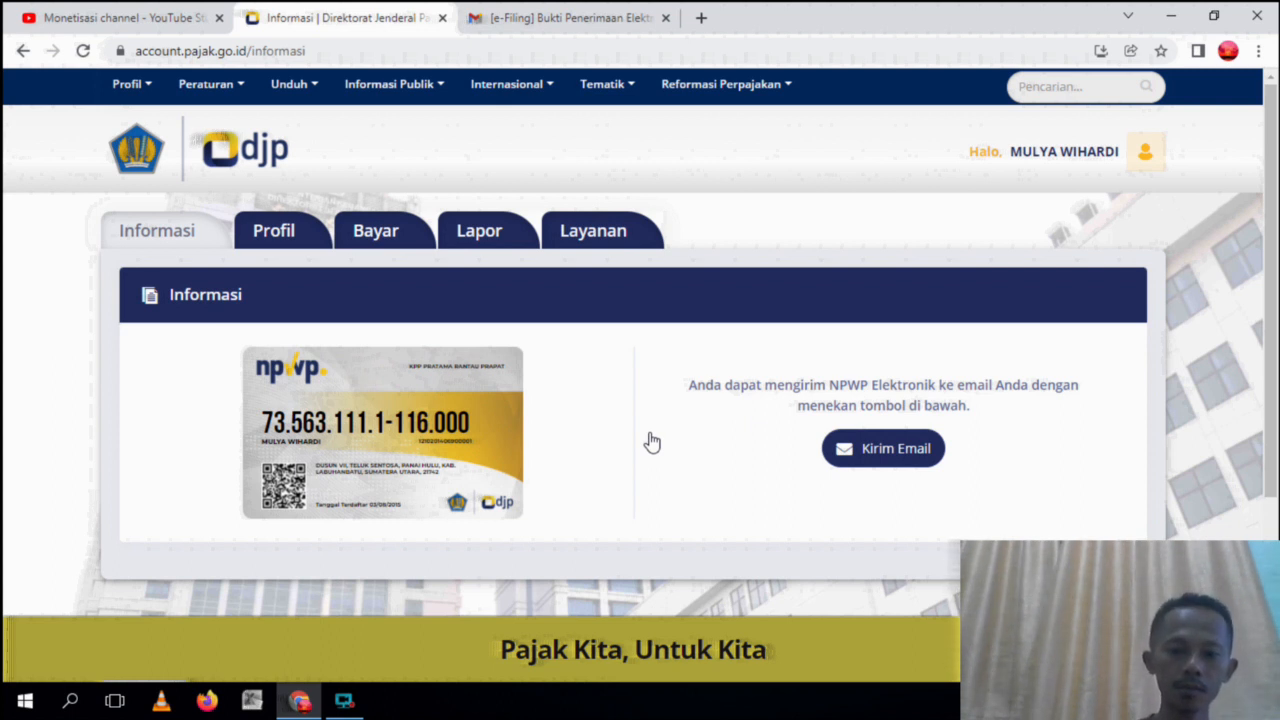
Step: Review the taxpayer's identity and contact data in the profile, and look at the payment section with e-Billing
left_click(293, 238)
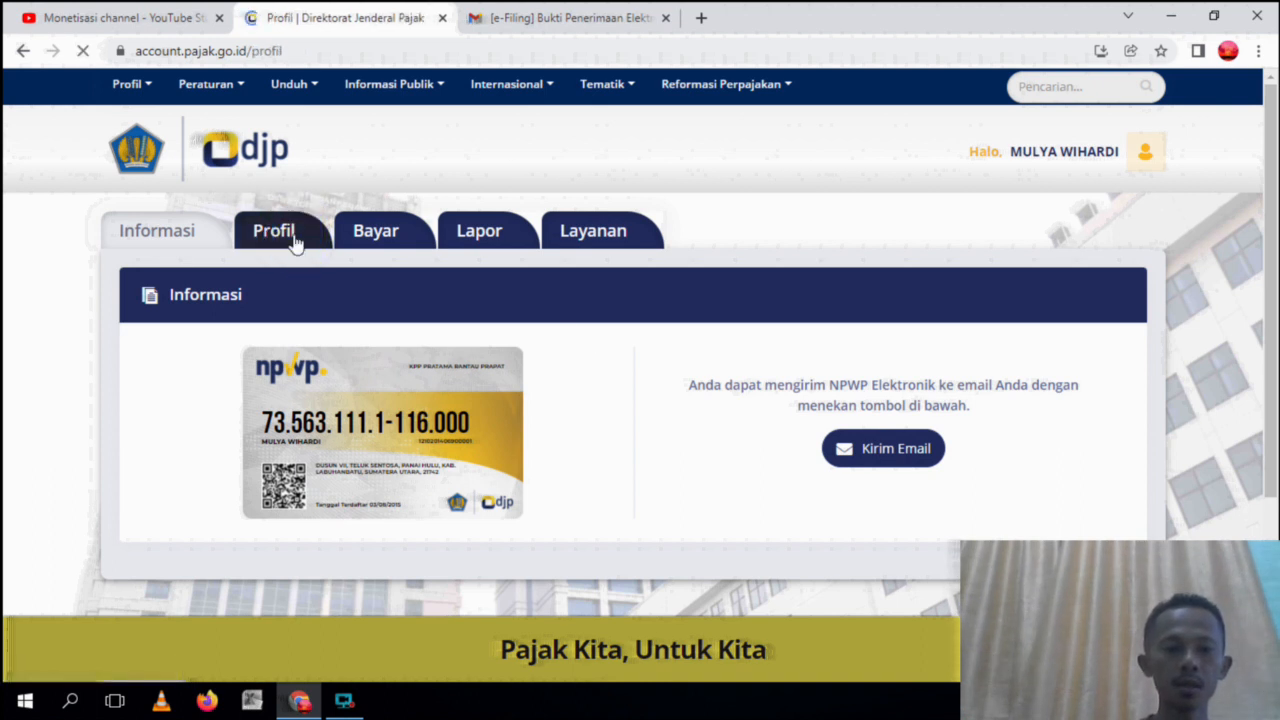
left_click_drag(1271, 277, 1276, 514)
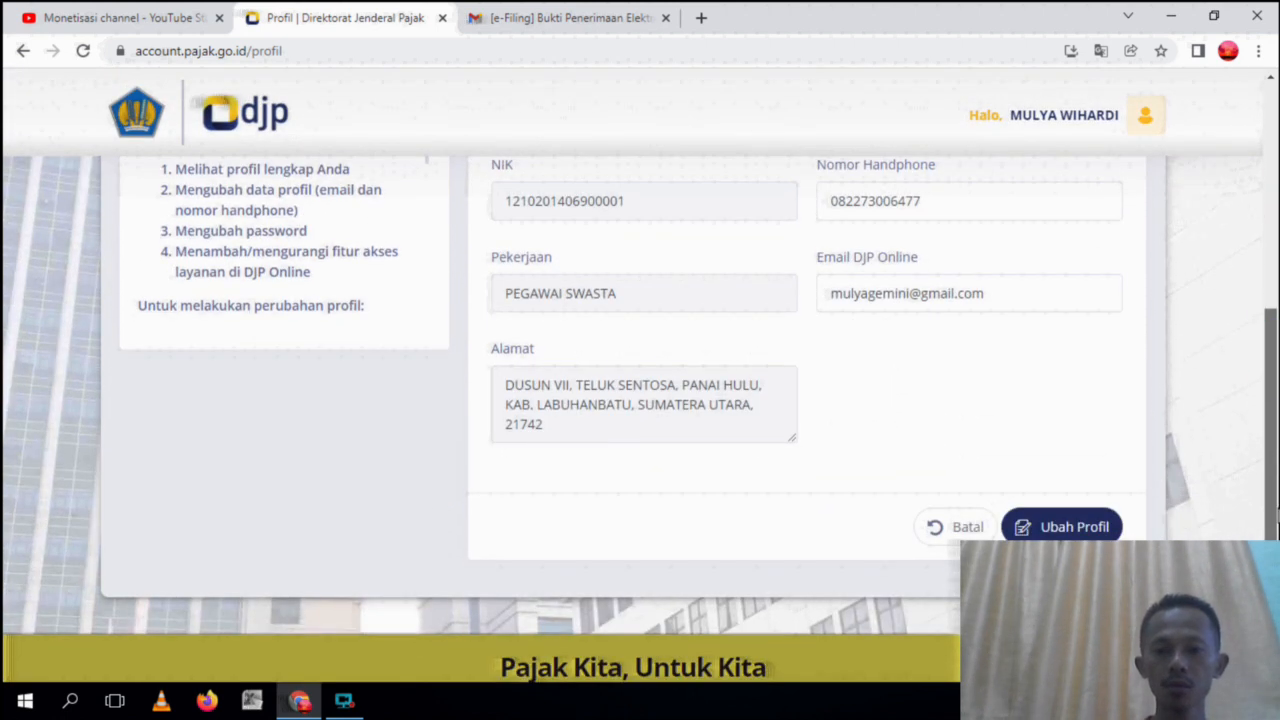
scroll(632, 242, "up", 3)
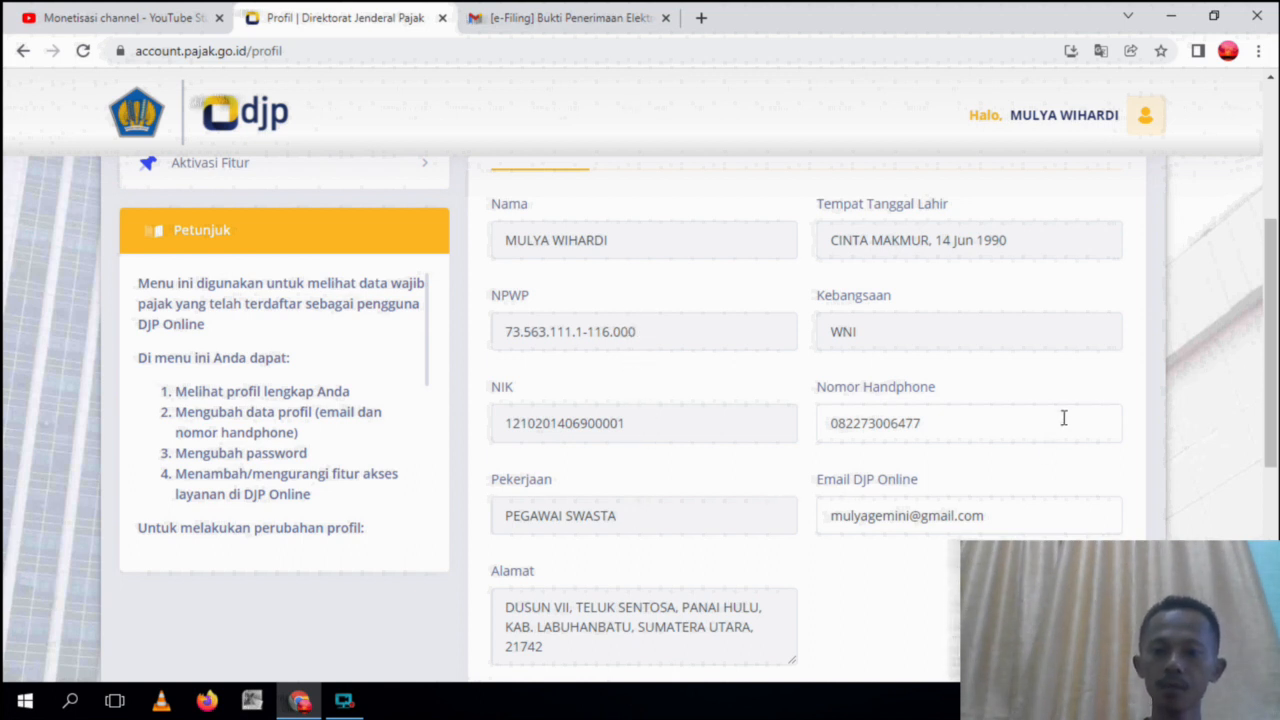
left_click(1019, 422)
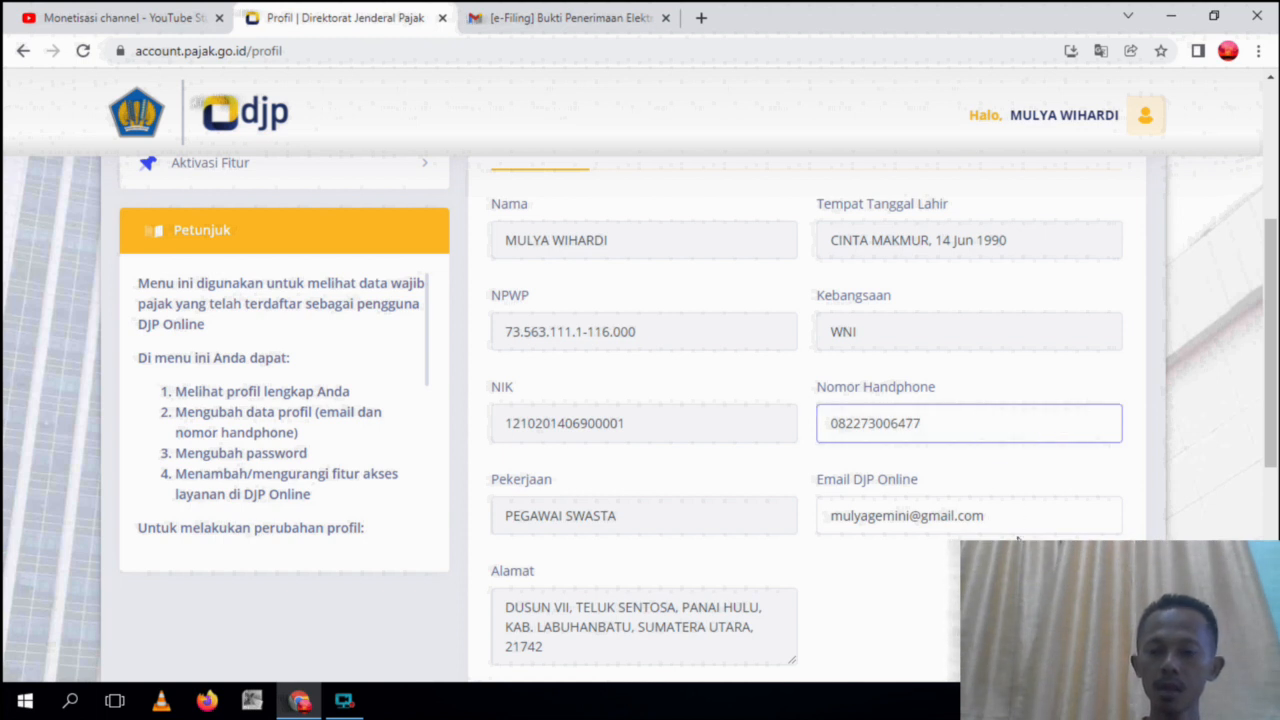
scroll(1276, 400, "up", 2)
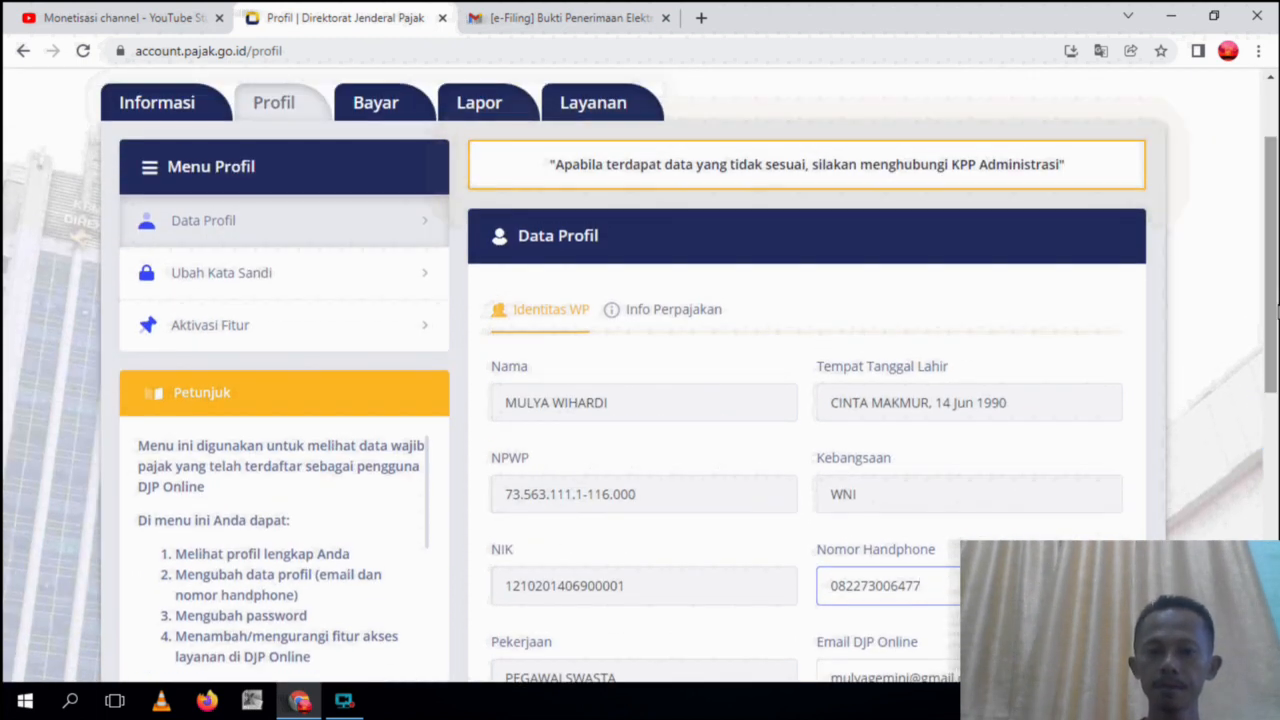
left_click(367, 112)
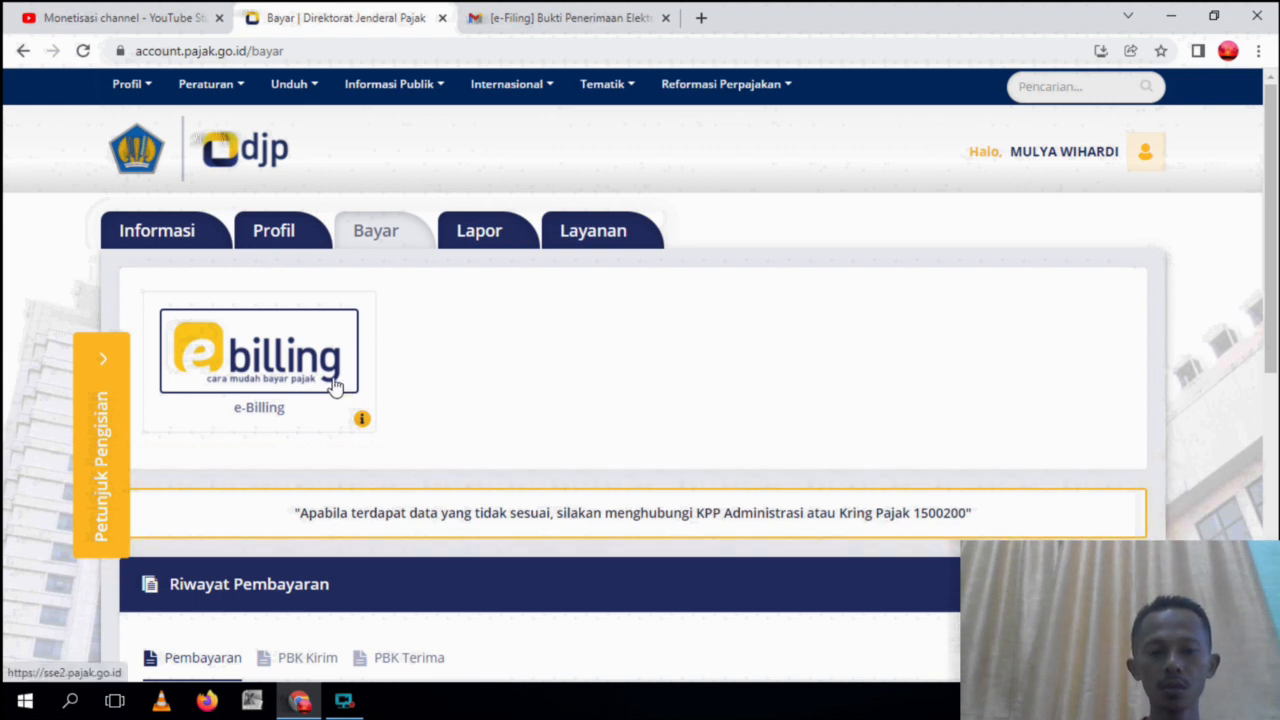
Step: Open e-Filing from the tax reporting section and view the list of archived SPT returns
left_click(462, 246)
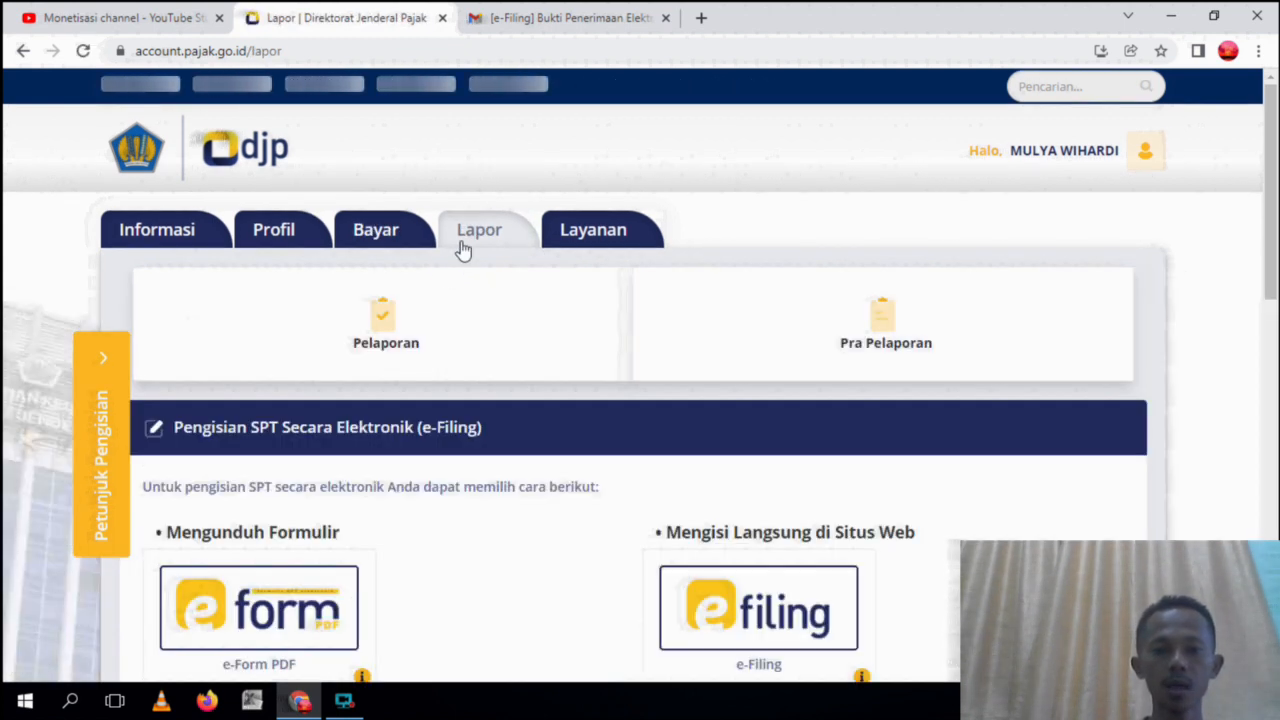
scroll(1117, 337, "down", 3)
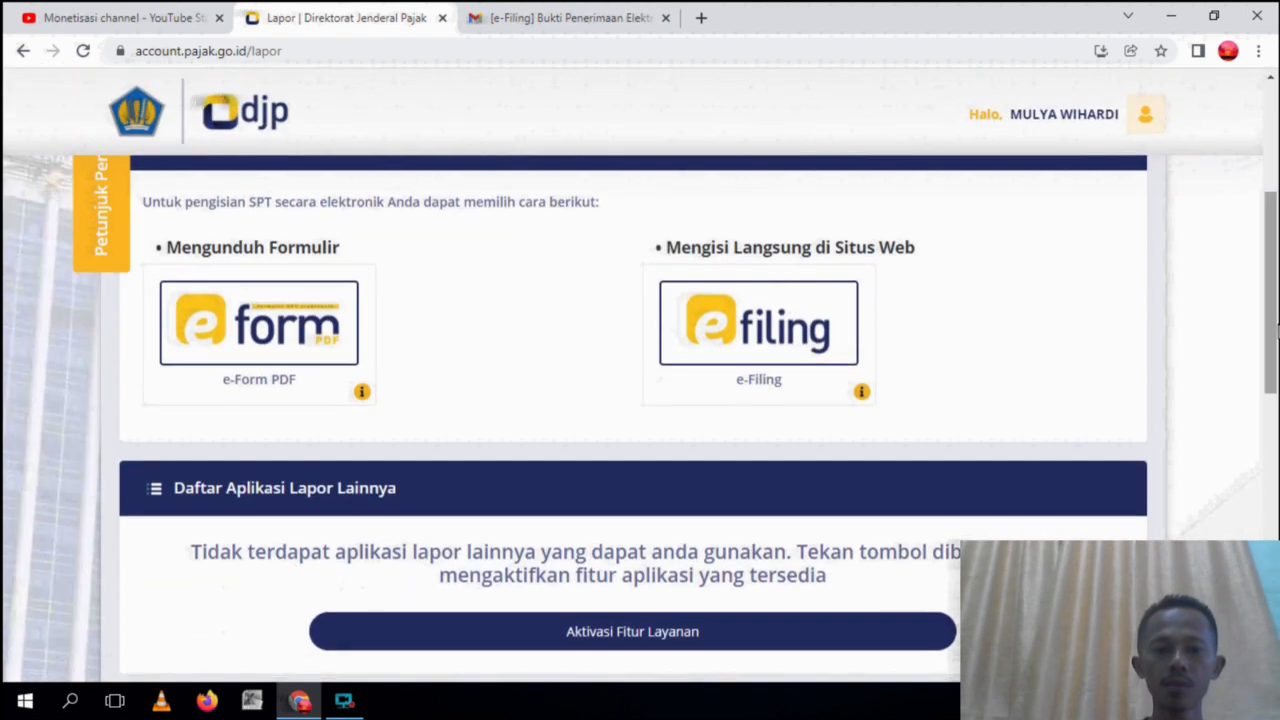
left_click(748, 336)
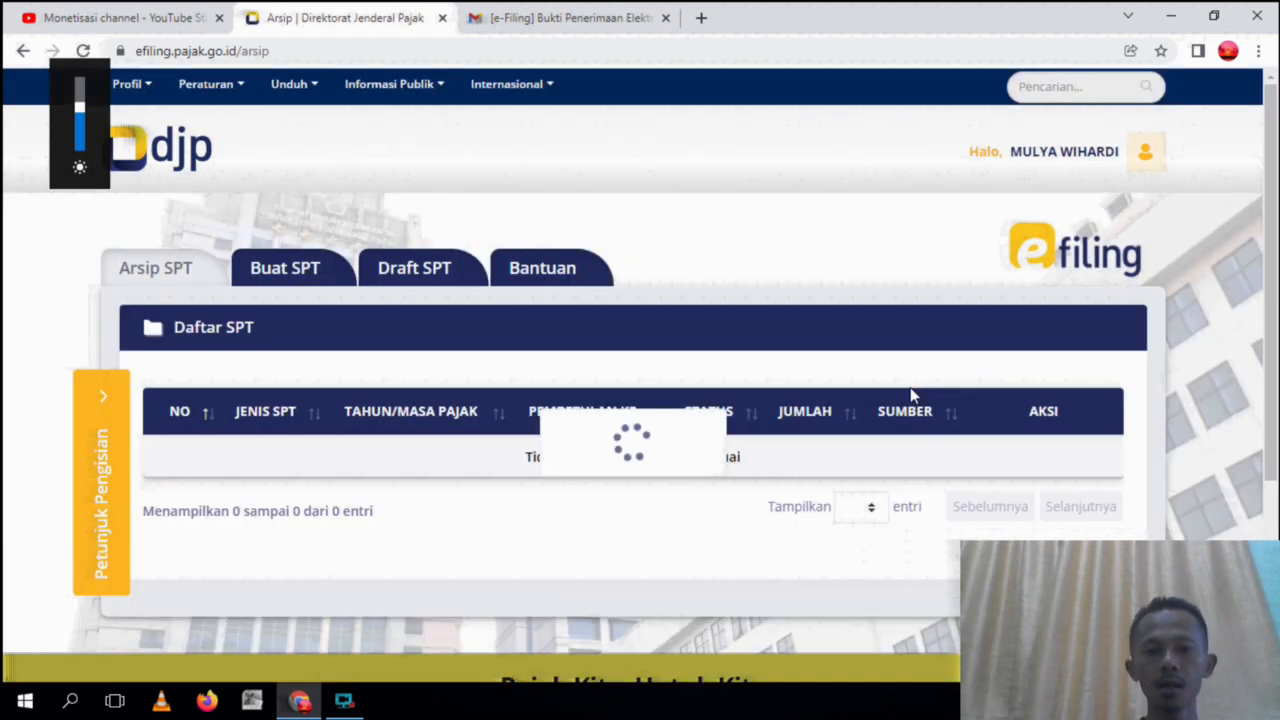
left_click_drag(1274, 285, 1276, 325)
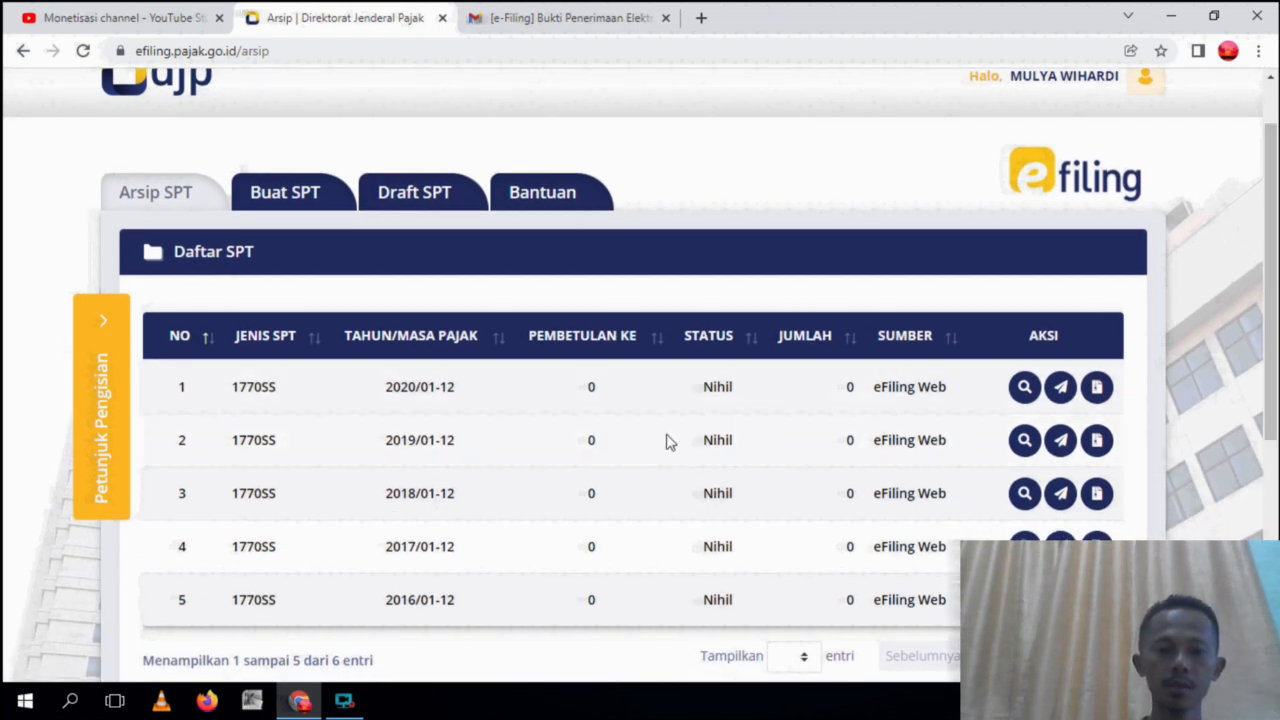
left_click_drag(1272, 346, 1270, 380)
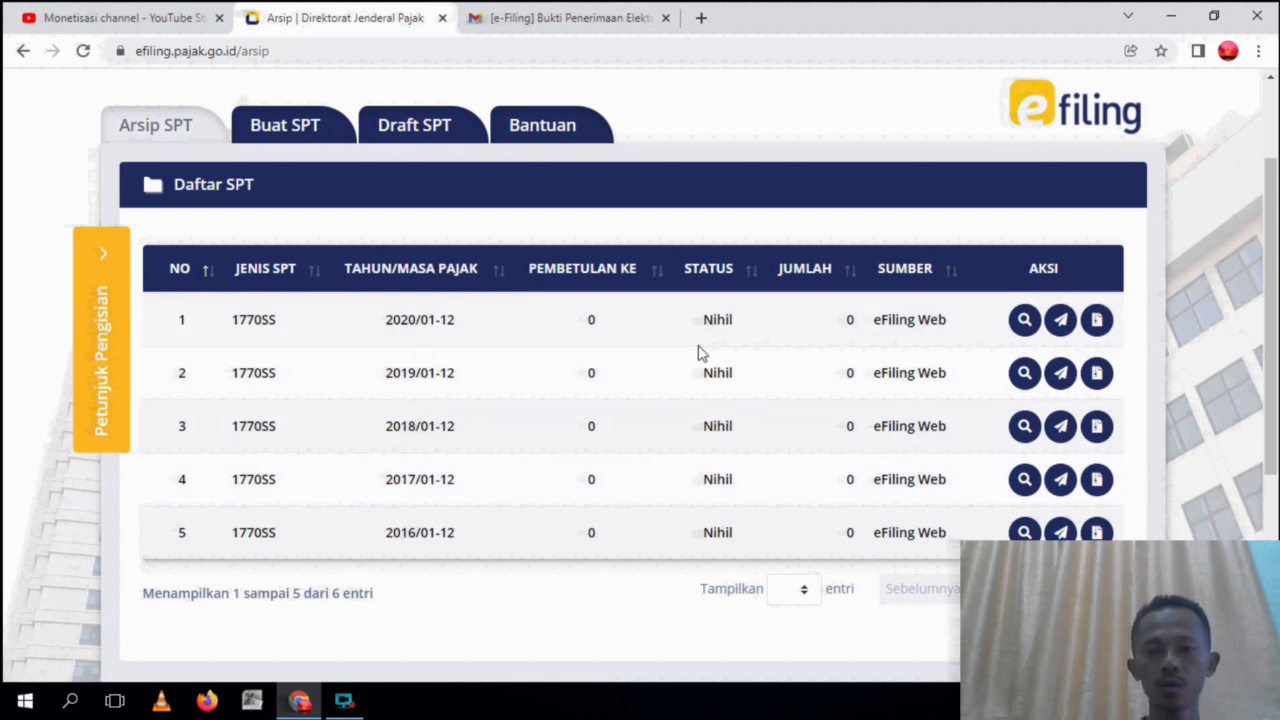
Step: Create a new SPT and answer Tidak to both running a business or freelance work and separate spousal tax obligations (MT/PH)
left_click_drag(1272, 380, 1272, 332)
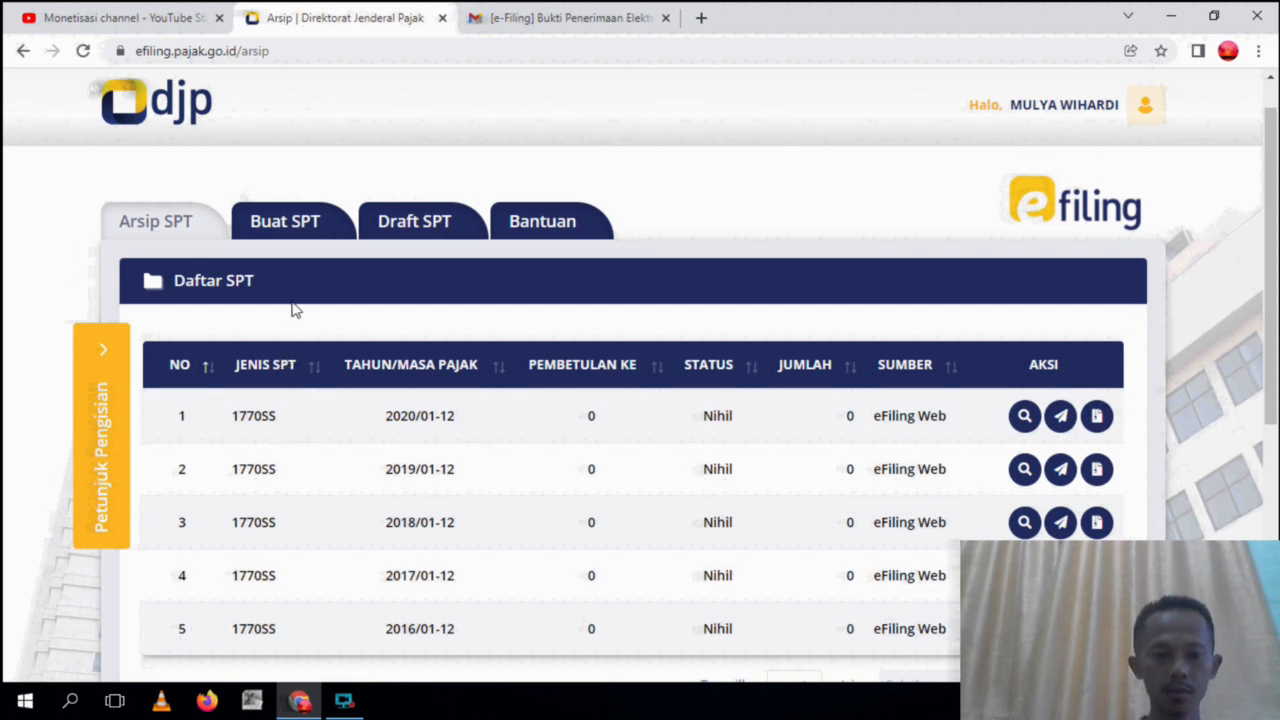
left_click(292, 223)
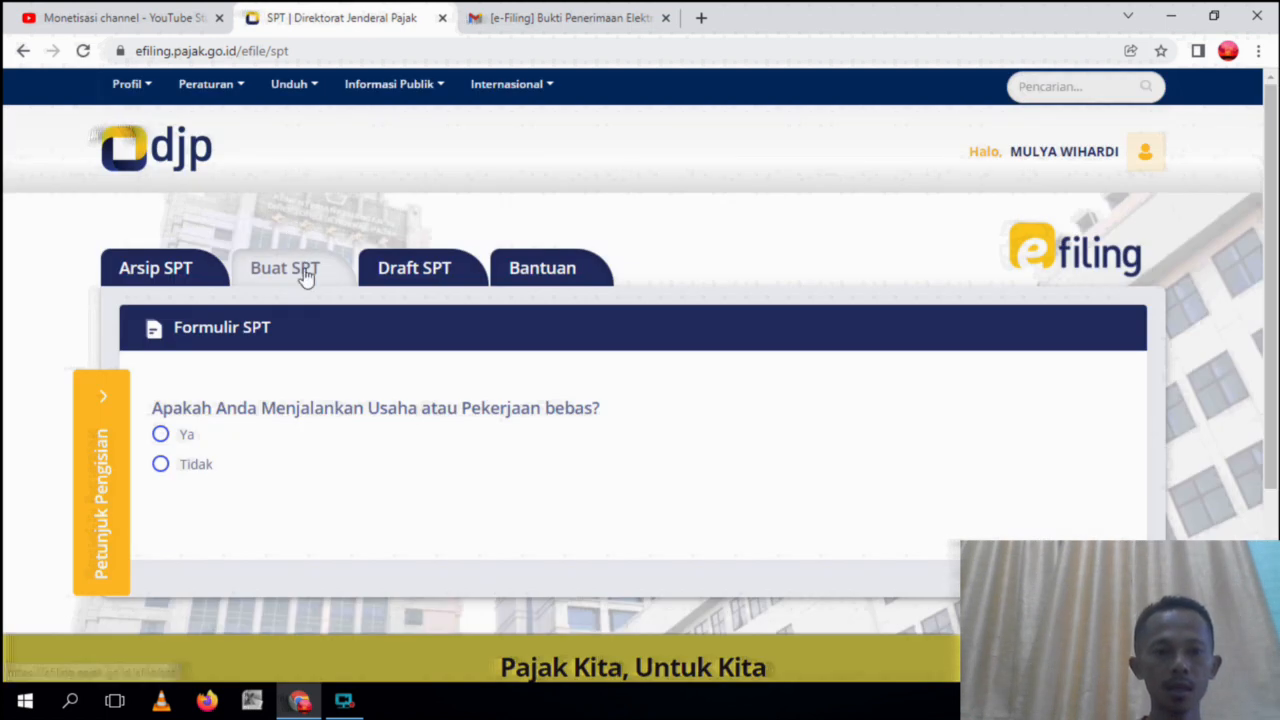
left_click_drag(1277, 278, 1277, 343)
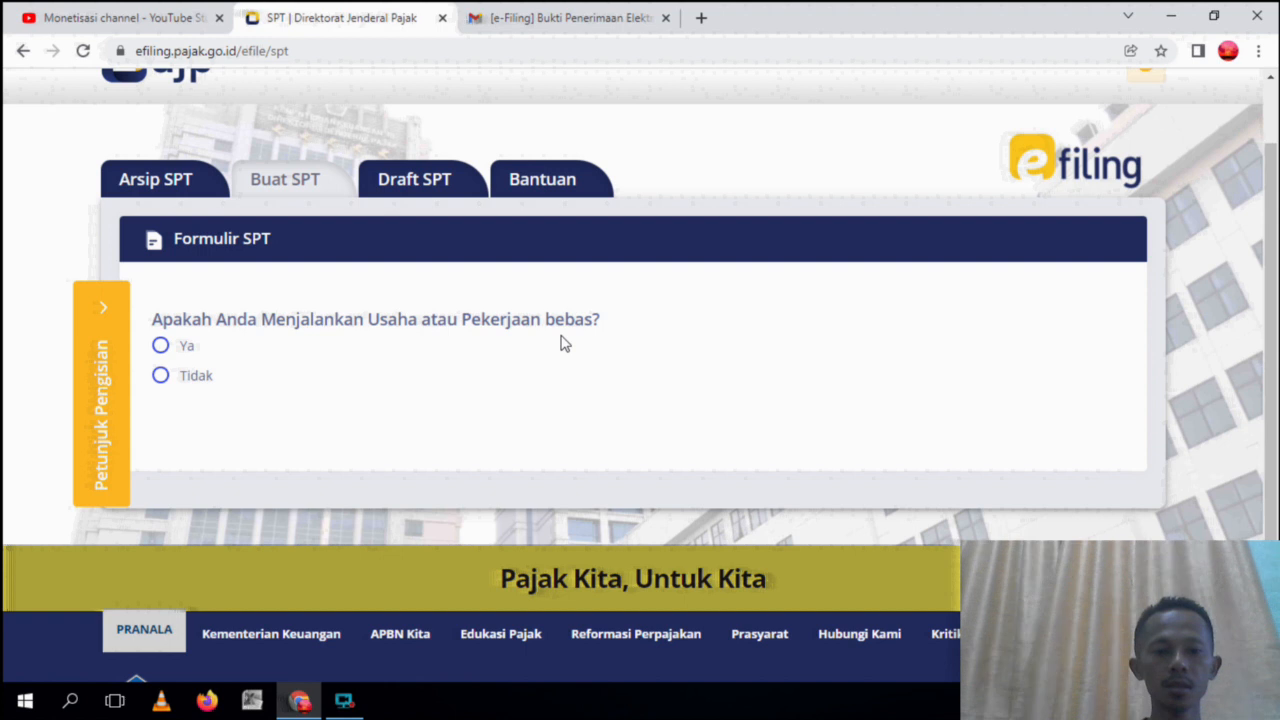
left_click(184, 388)
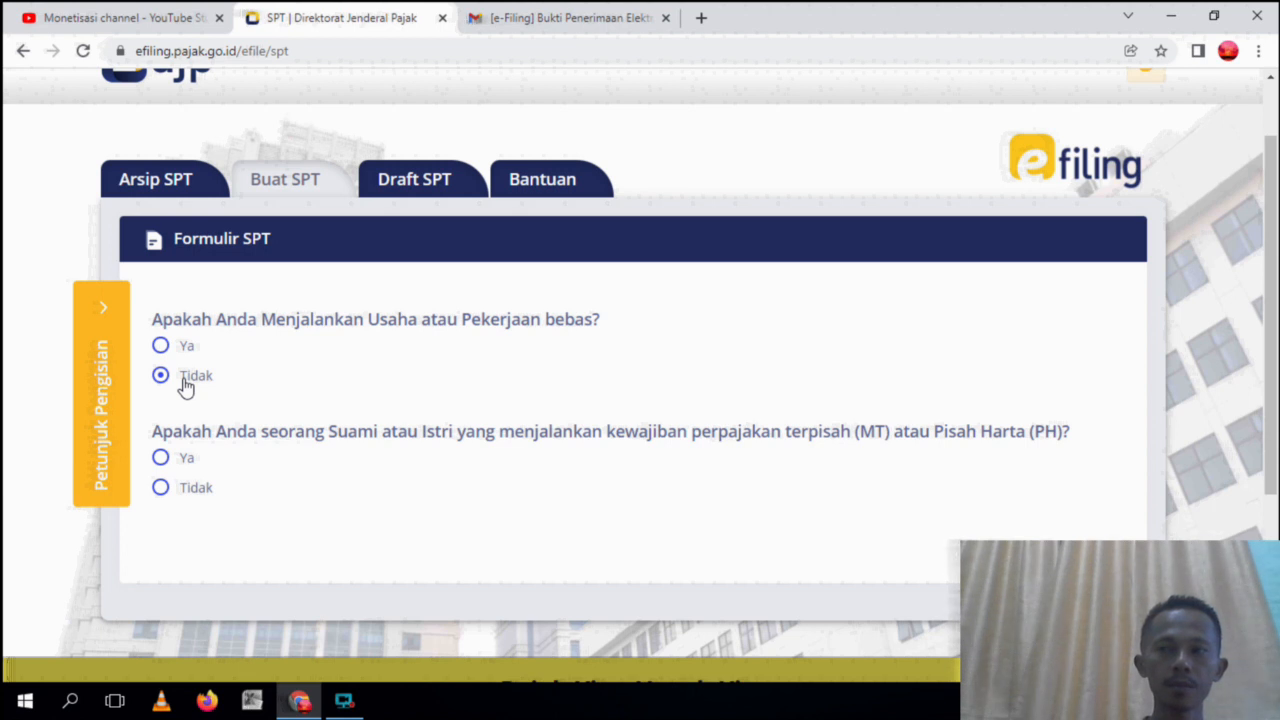
scroll(1276, 458, "down", 1)
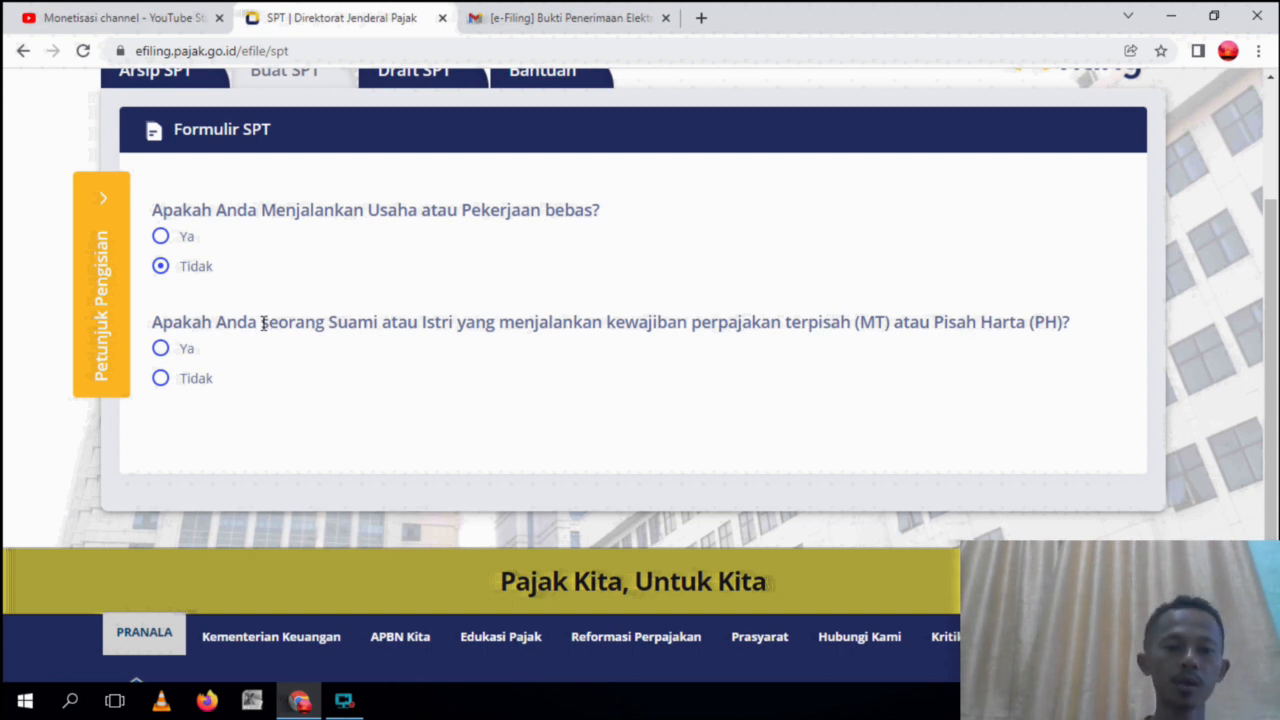
left_click(200, 380)
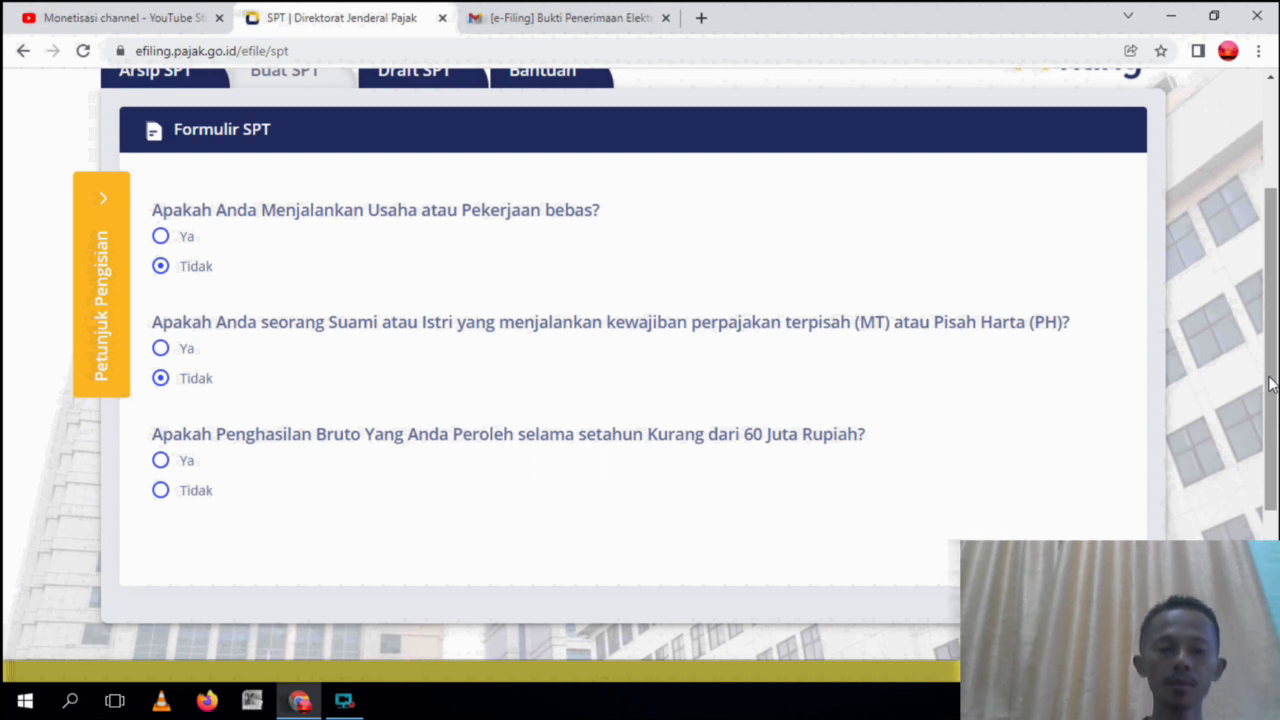
Step: Answer Ya to yearly gross income below 60 million rupiah and open the SPT 1770 SS form
left_click_drag(1271, 383, 1275, 432)
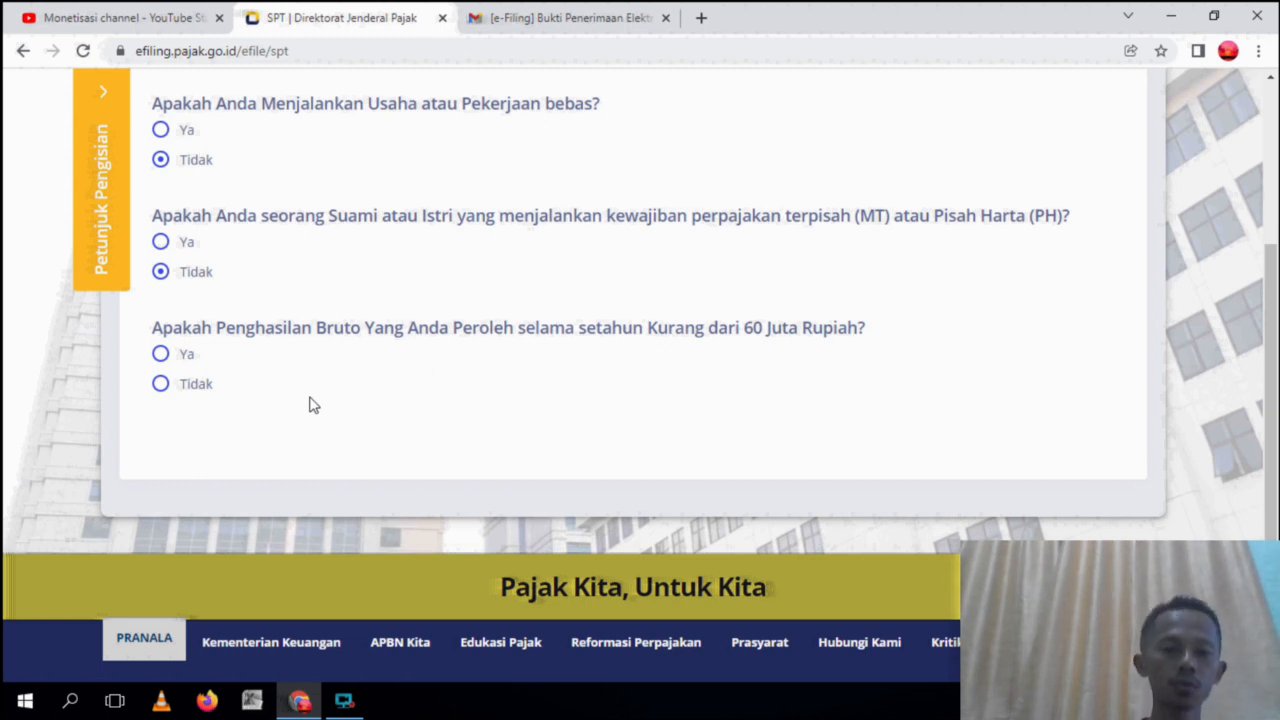
left_click(179, 360)
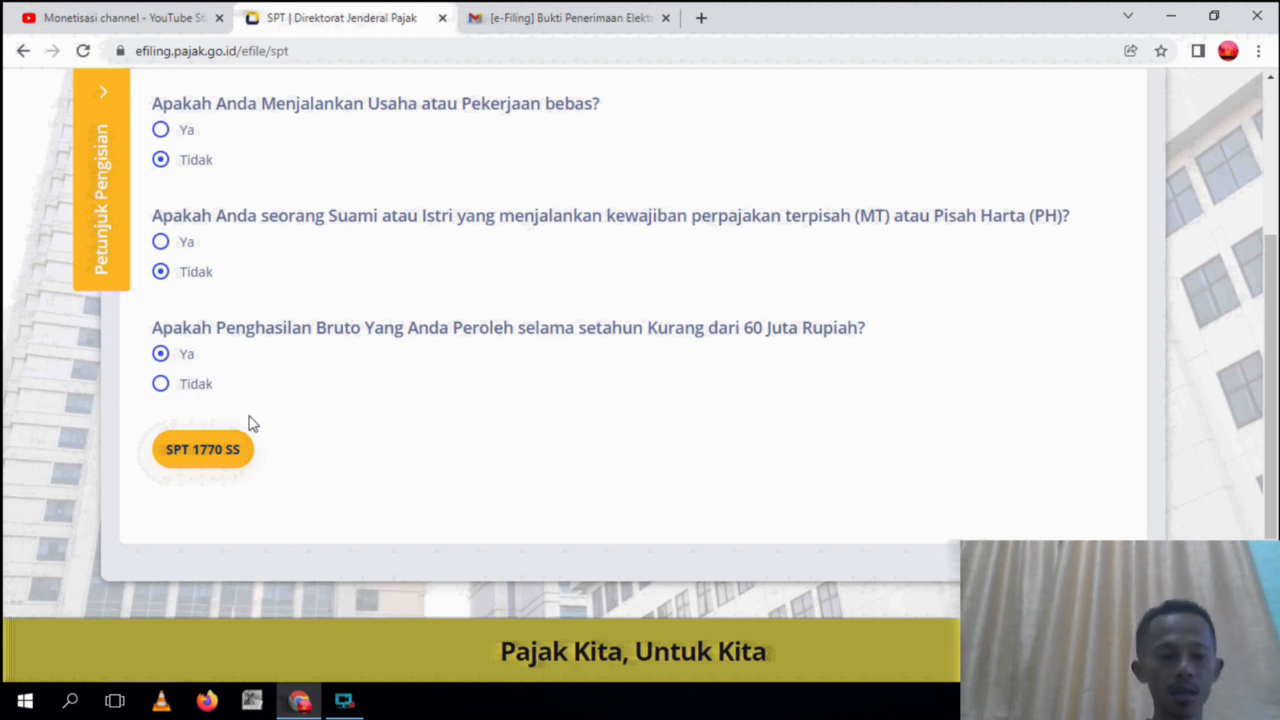
left_click(205, 452)
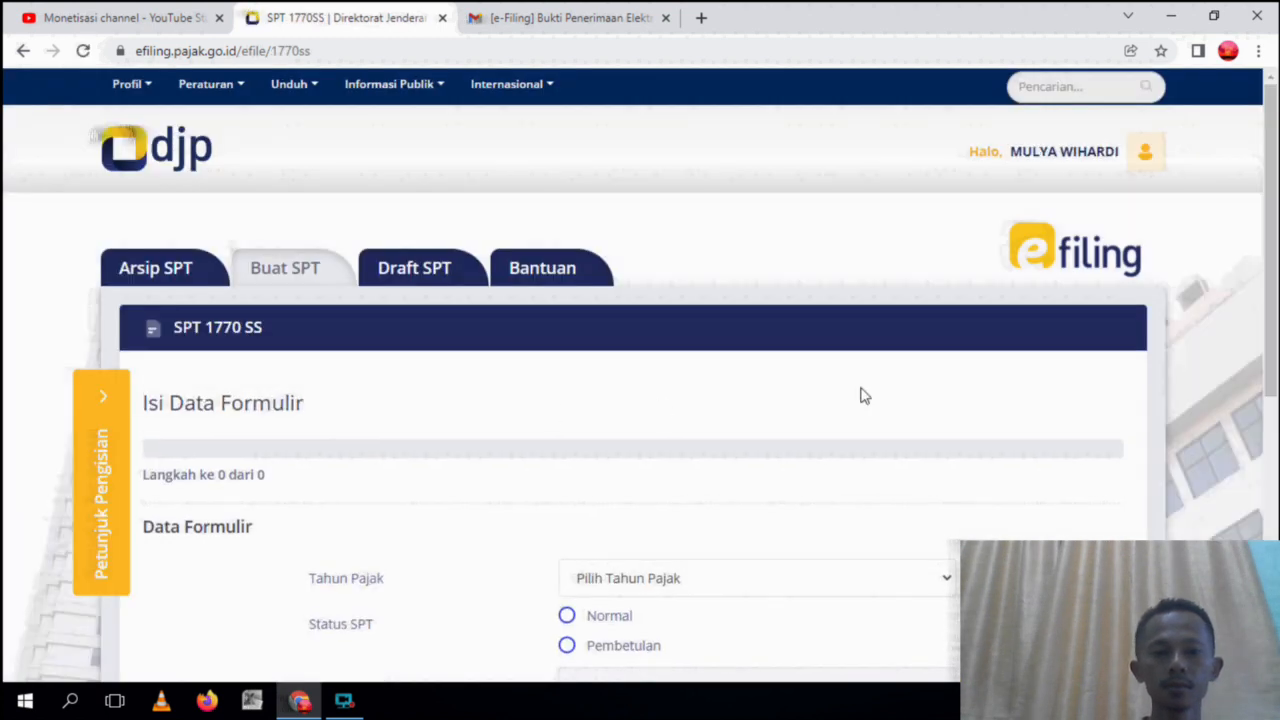
Step: Choose tax year 2021 with SPT status Normal in the form data and continue to the SPT contents page
left_click_drag(1274, 273, 1278, 319)
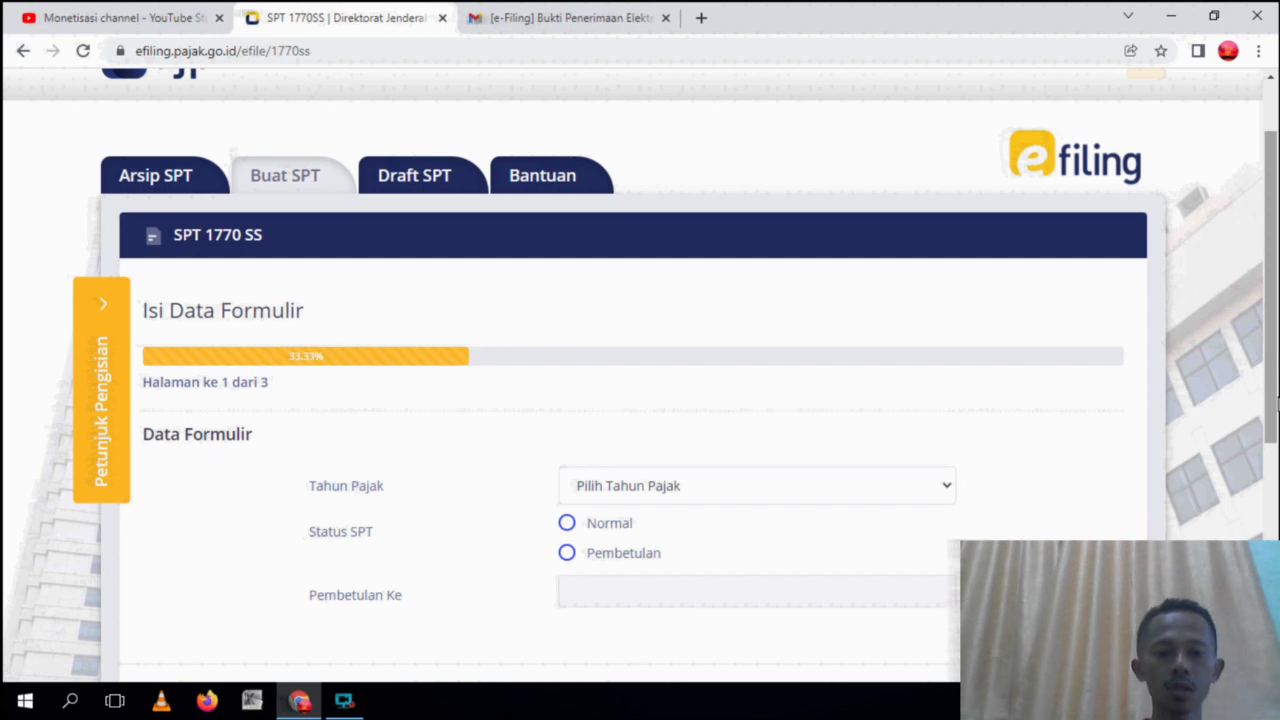
scroll(1276, 331, "down", 2)
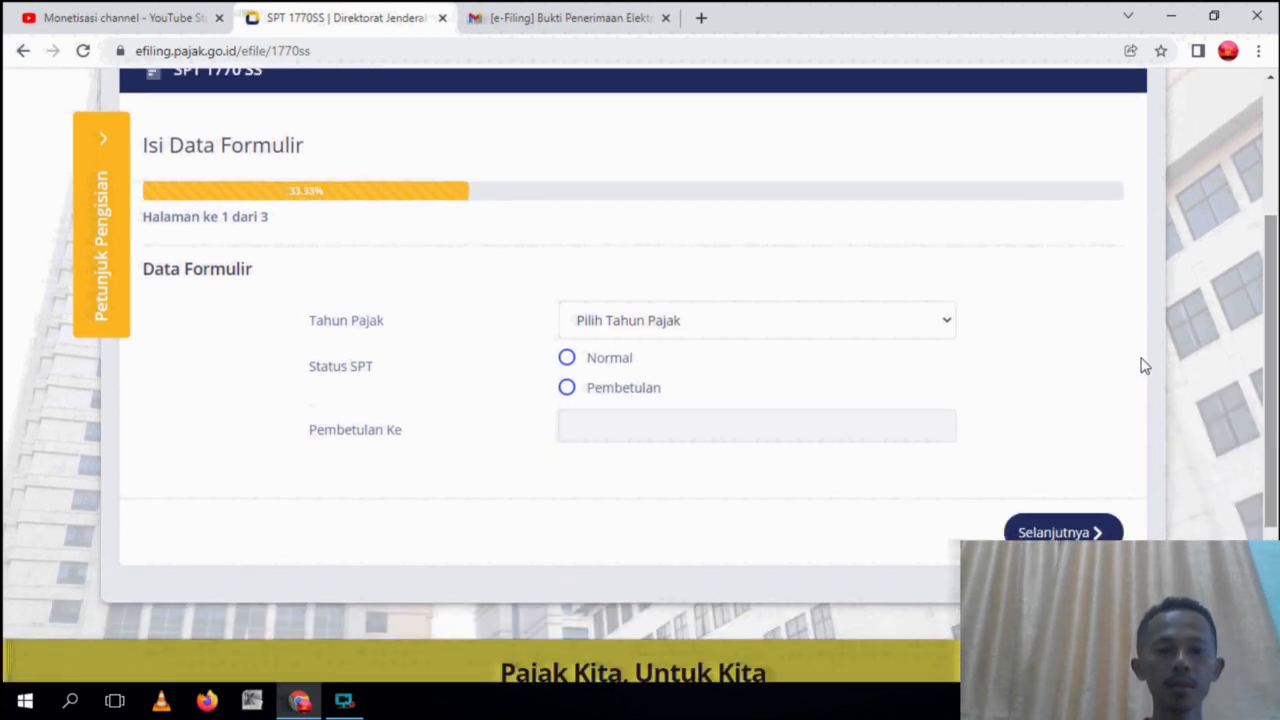
left_click(921, 321)
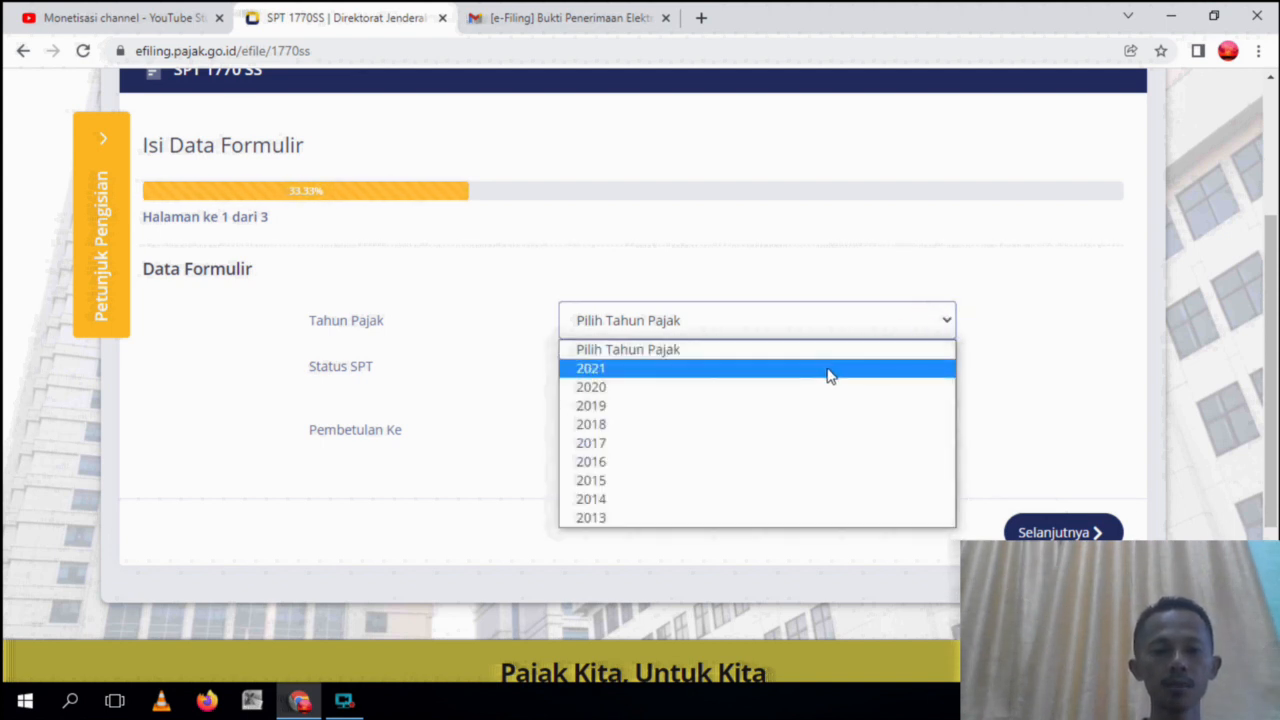
left_click(828, 370)
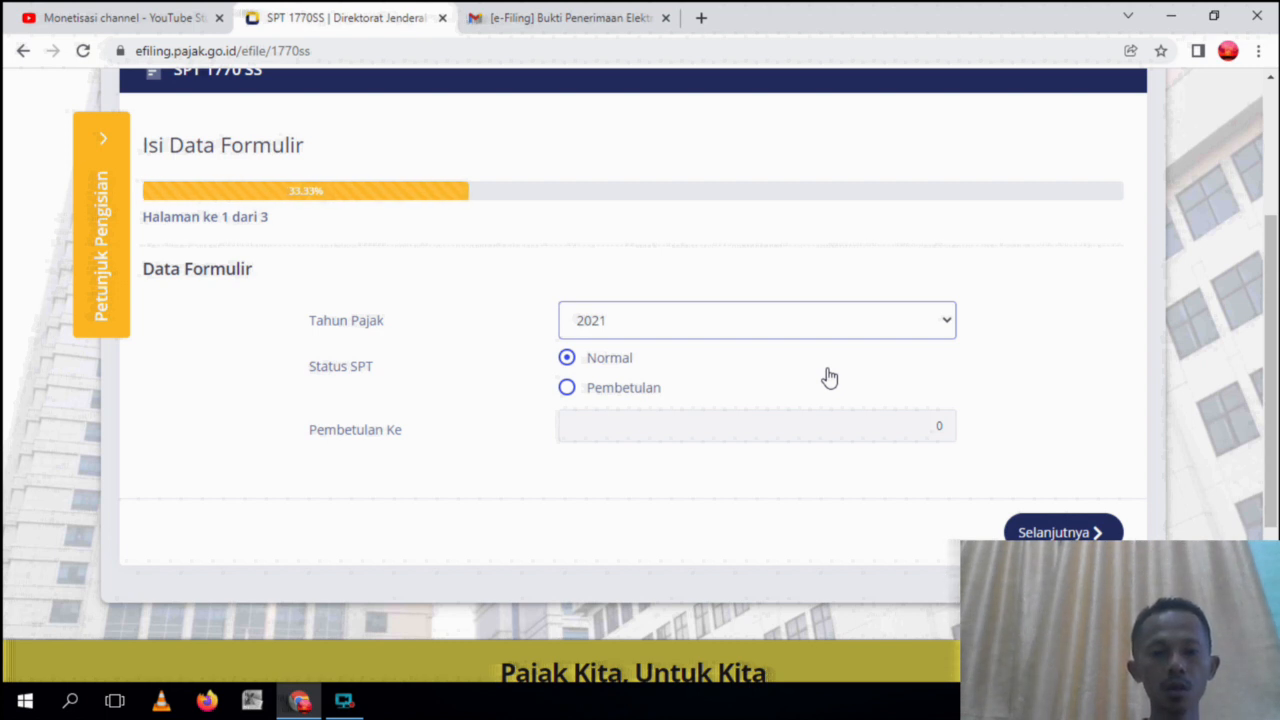
left_click(604, 366)
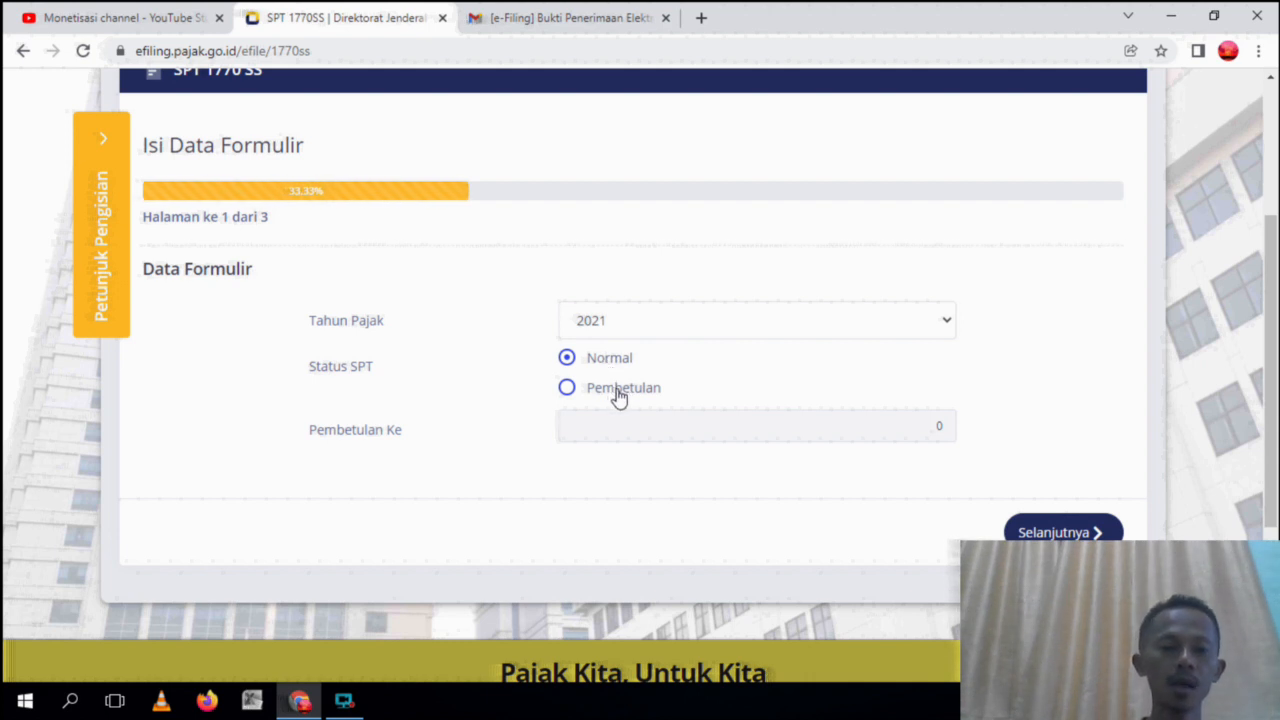
left_click(622, 398)
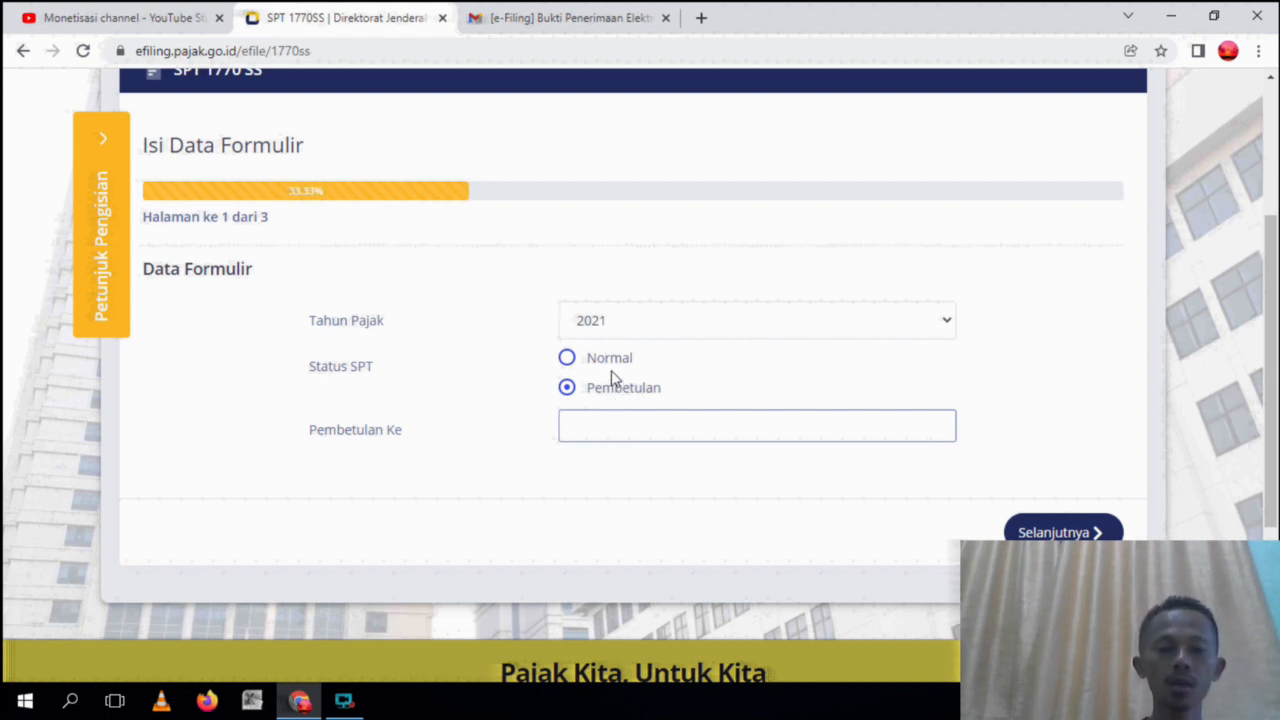
left_click(607, 366)
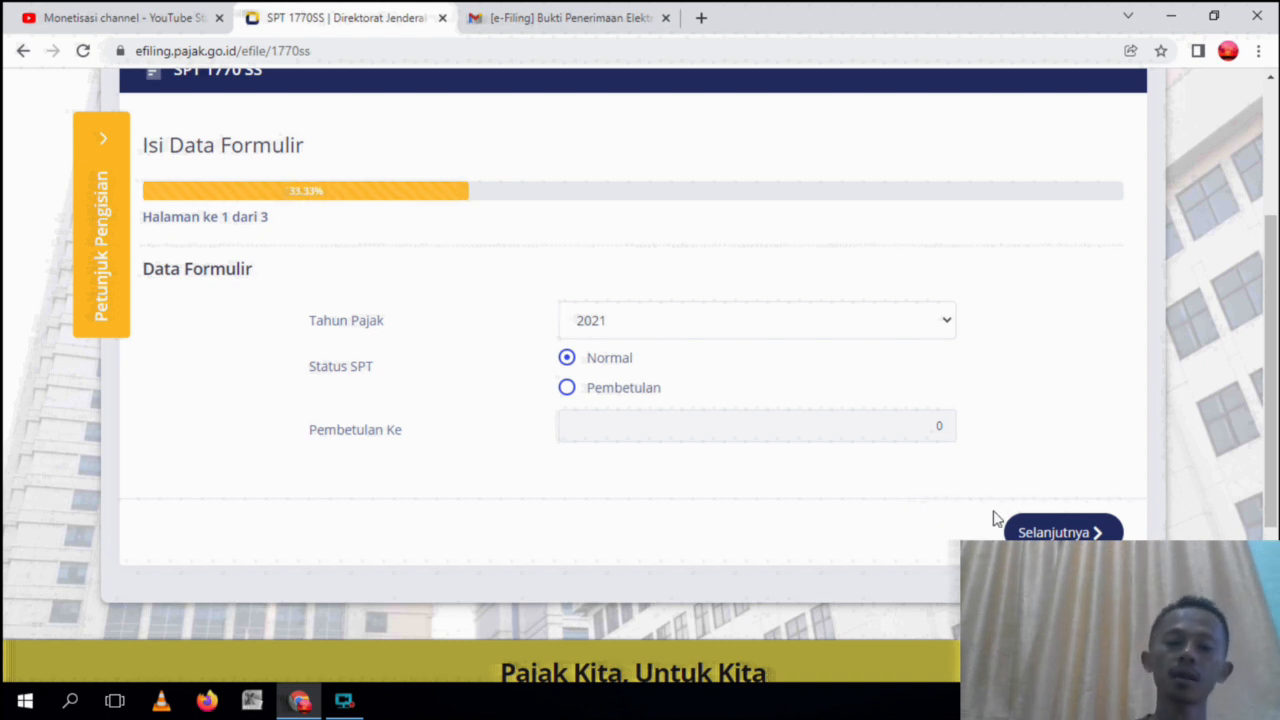
left_click(1095, 531)
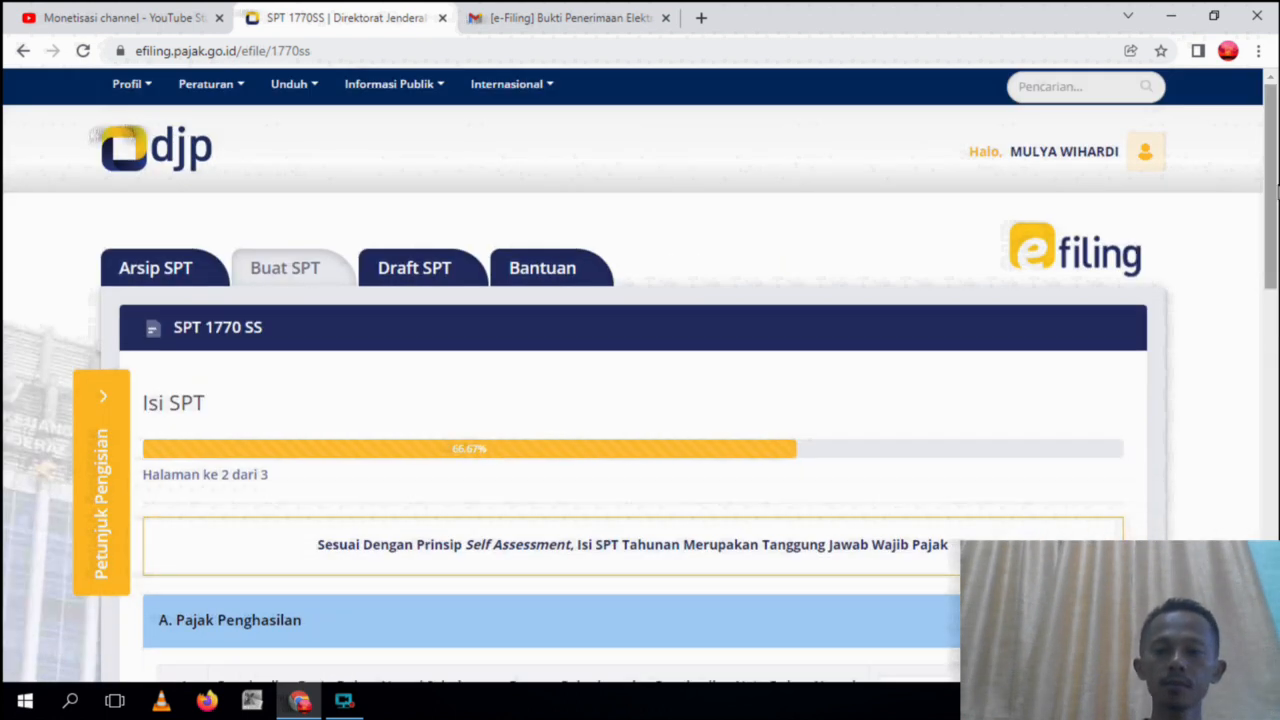
Step: Enter 36.000.000 as the domestic gross income from employment in section A, Pajak Penghasilan
left_click_drag(1274, 185, 1278, 246)
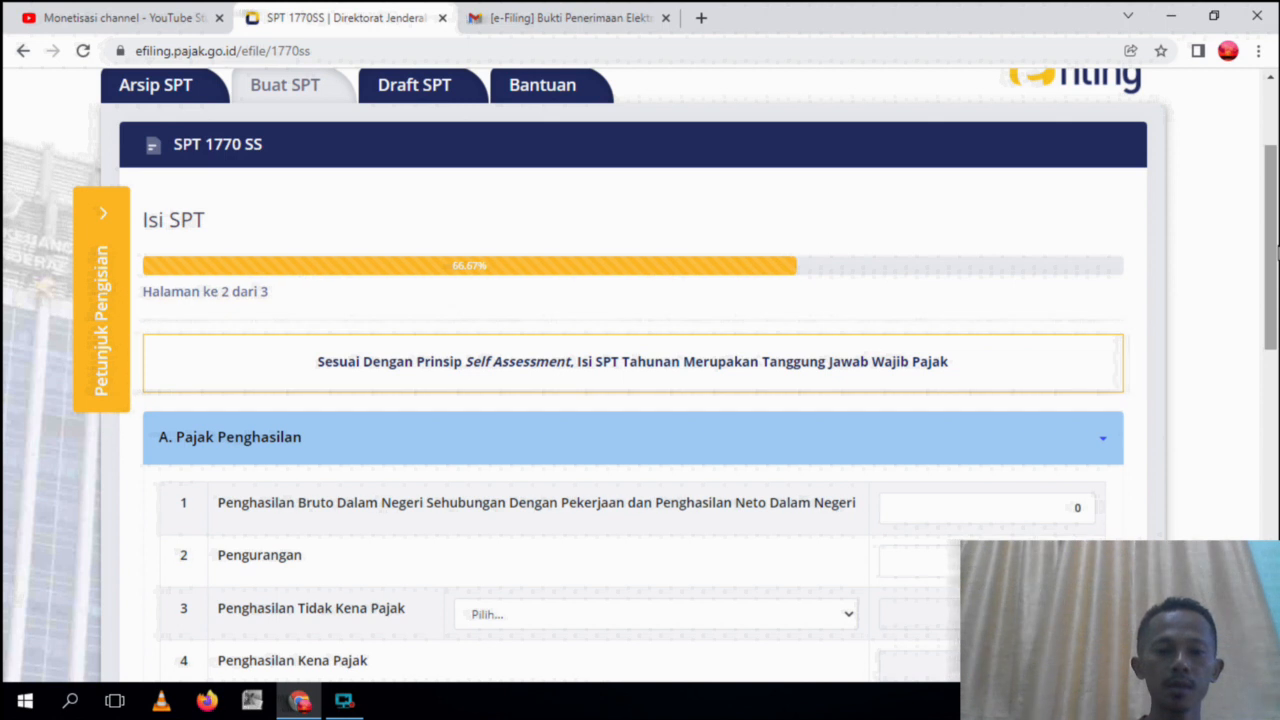
left_click_drag(1278, 290, 1276, 365)
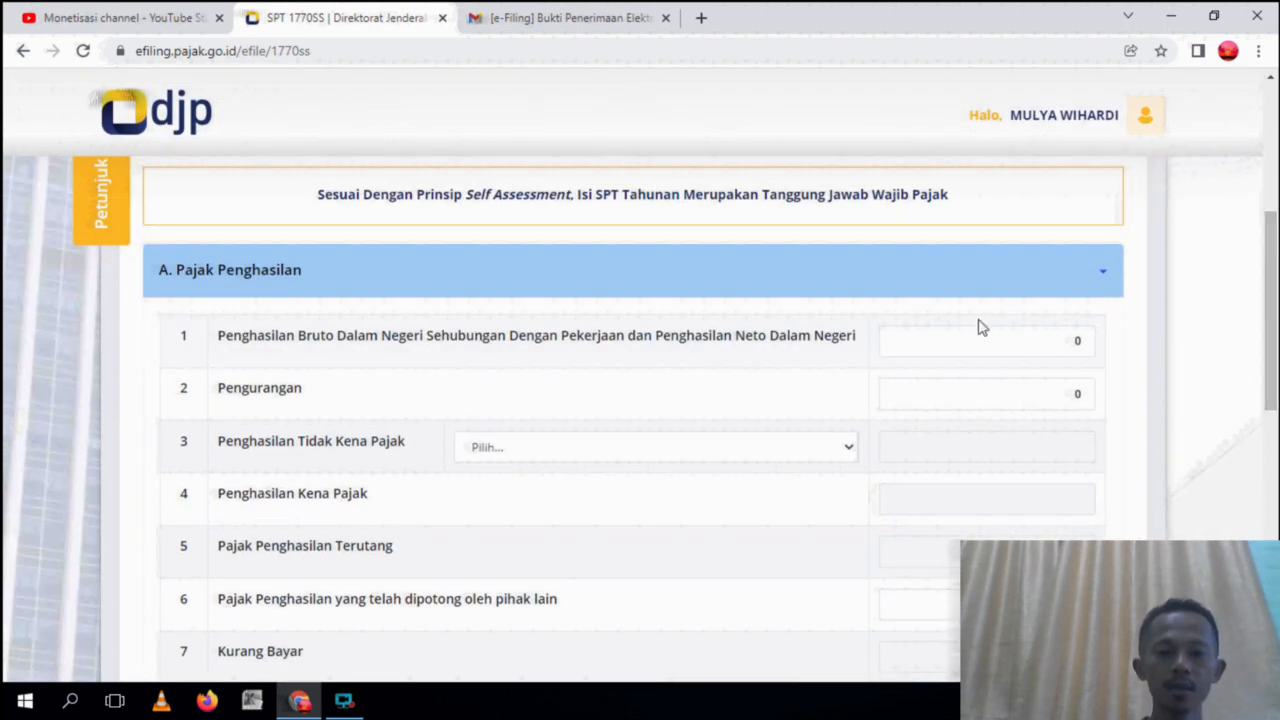
left_click_drag(1277, 337, 1278, 347)
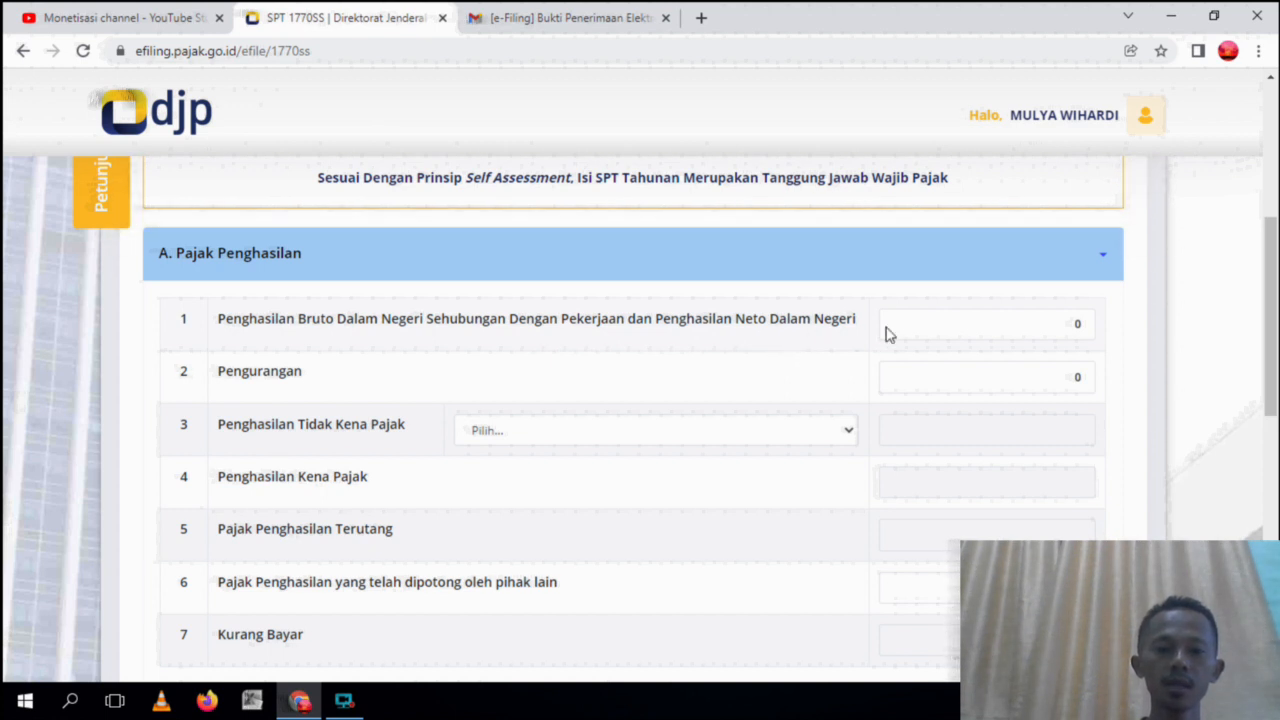
left_click(987, 330)
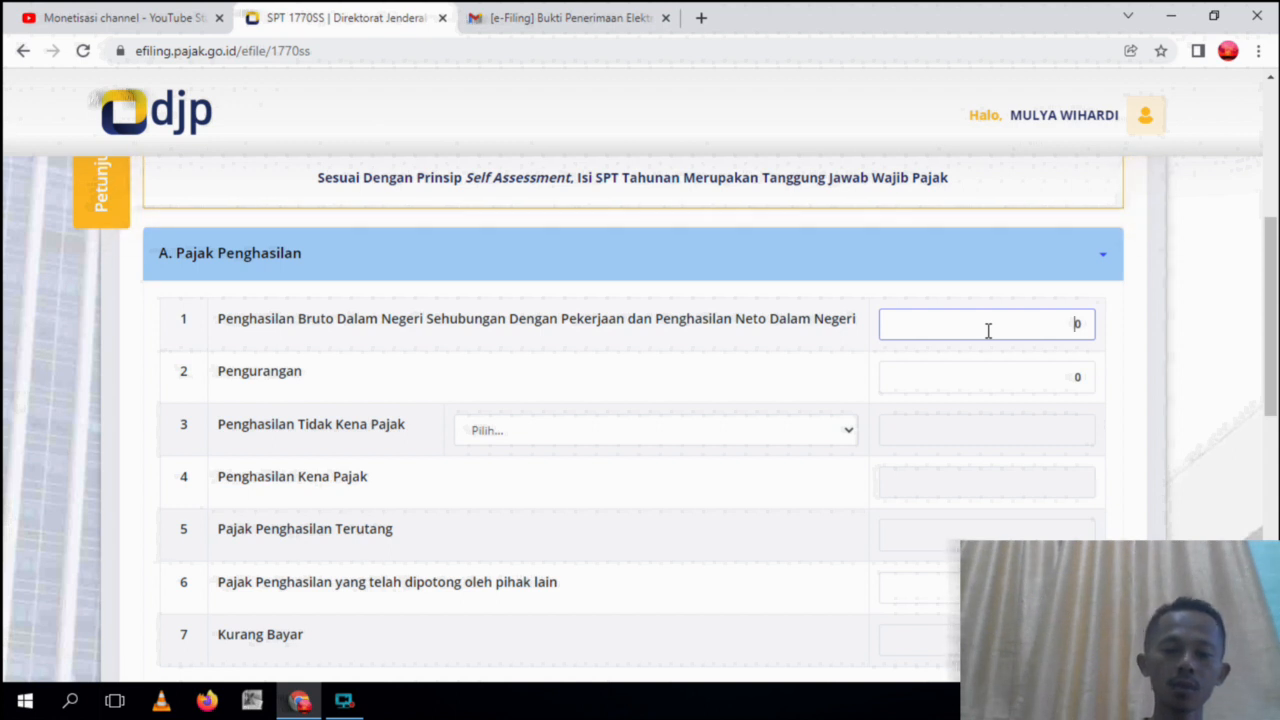
type("36.000.000")
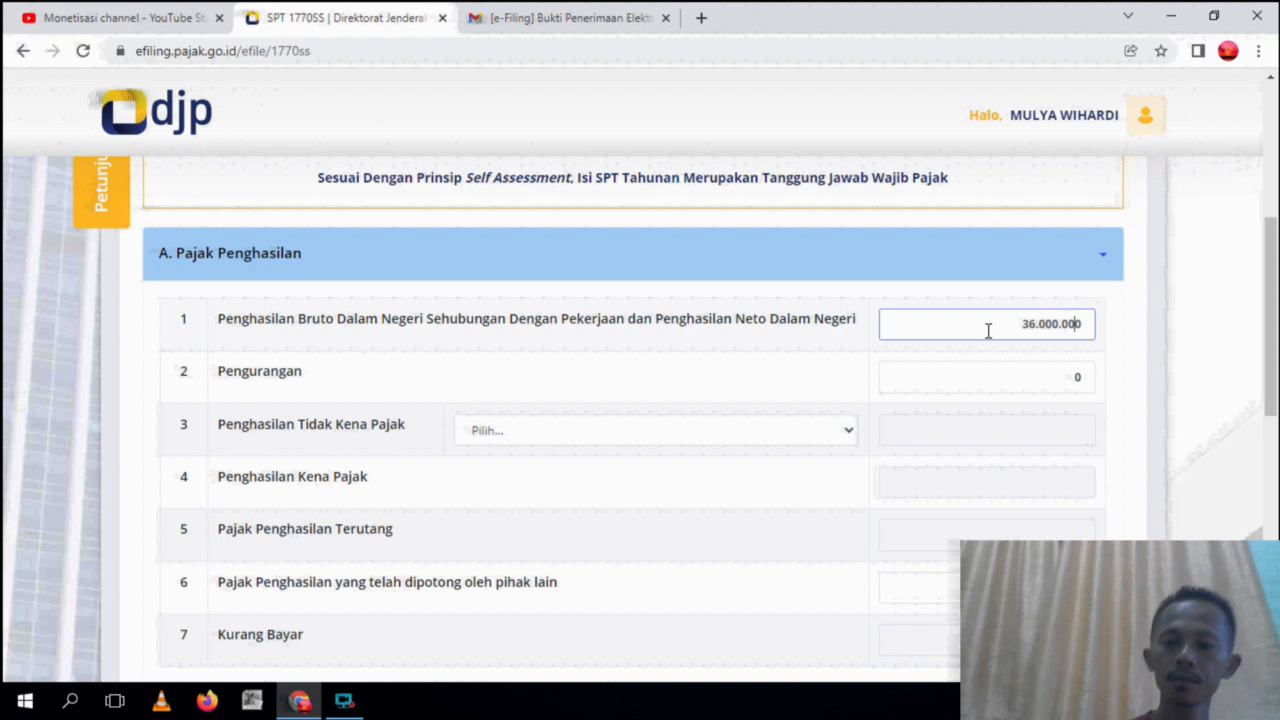
Step: Set the Penghasilan Tidak Kena Pajak category to K/3 Kawin Tanggungan 3 Orang
scroll(1048, 273, "down", 1)
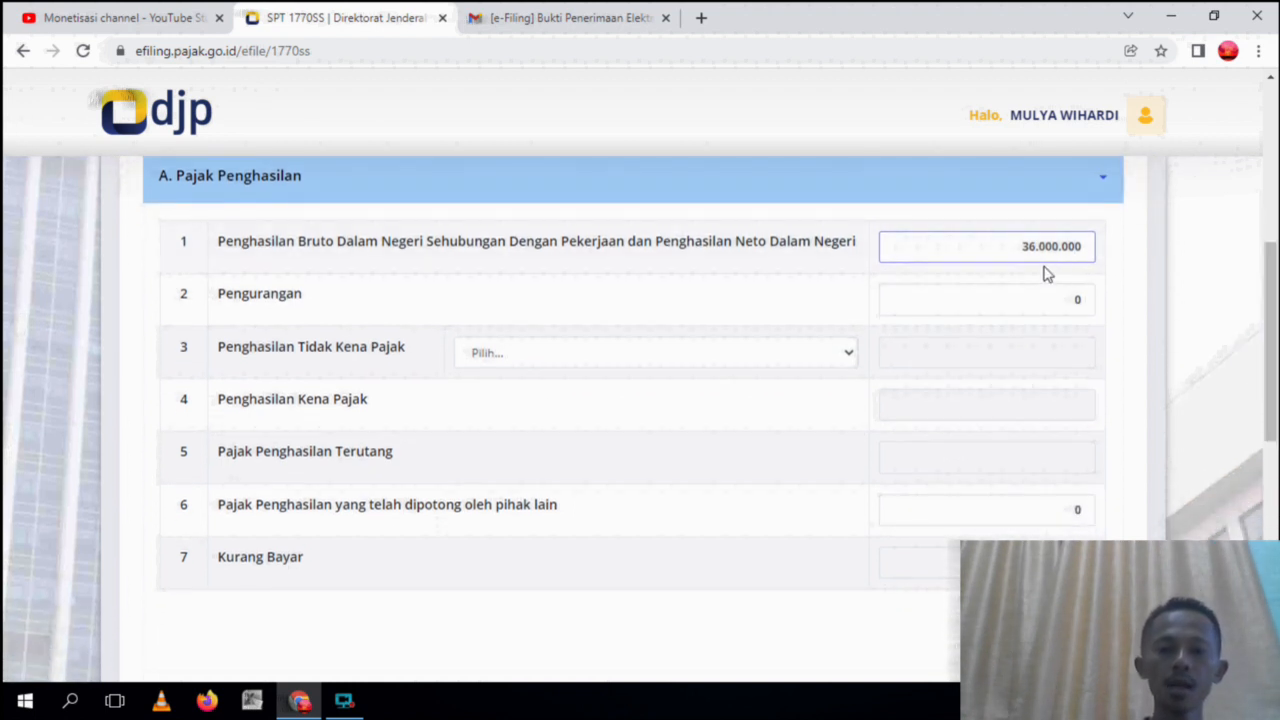
left_click(1031, 291)
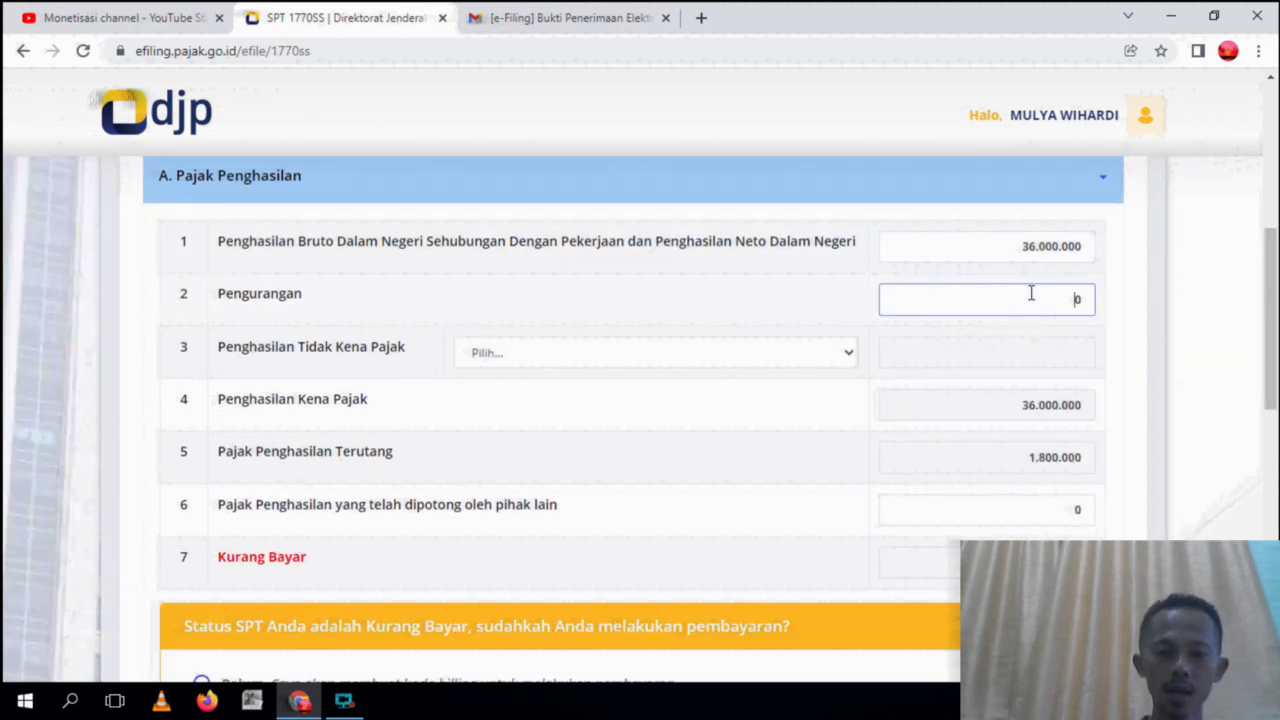
left_click(838, 360)
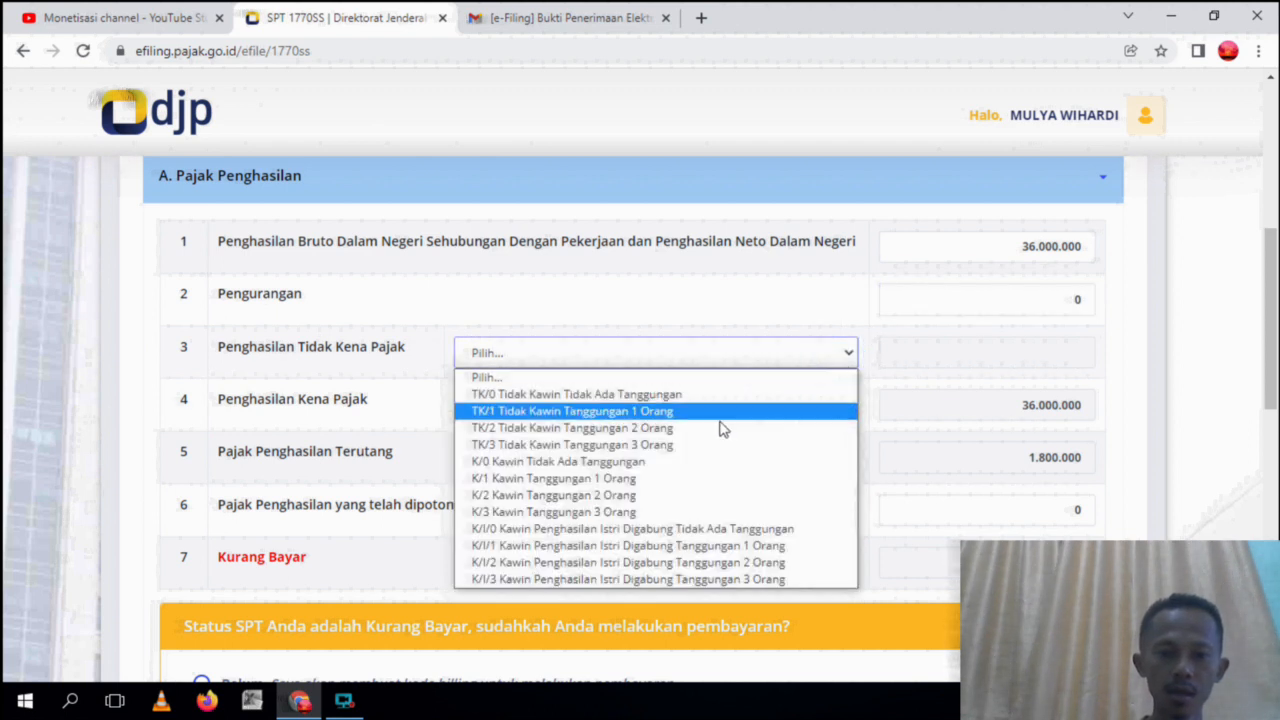
left_click(600, 516)
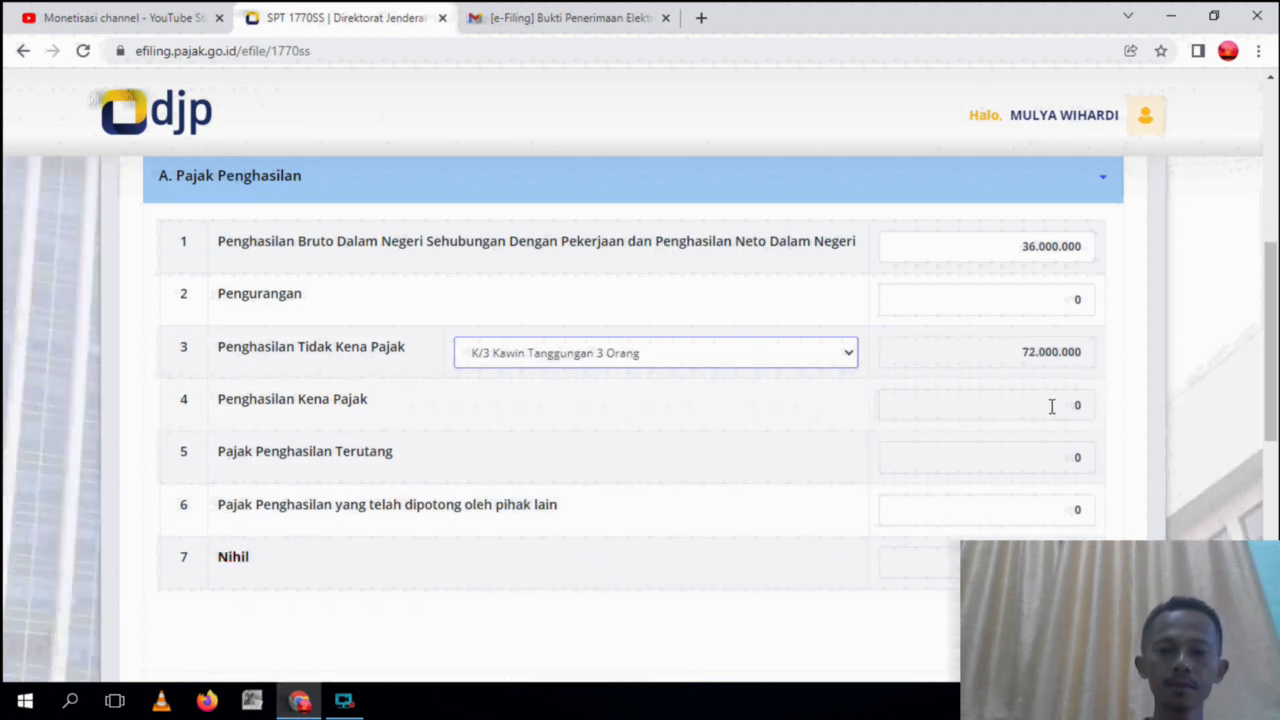
Step: Check the remaining tax lines of section A and continue to section B on final-tax and exempt income
left_click_drag(1276, 345, 1276, 373)
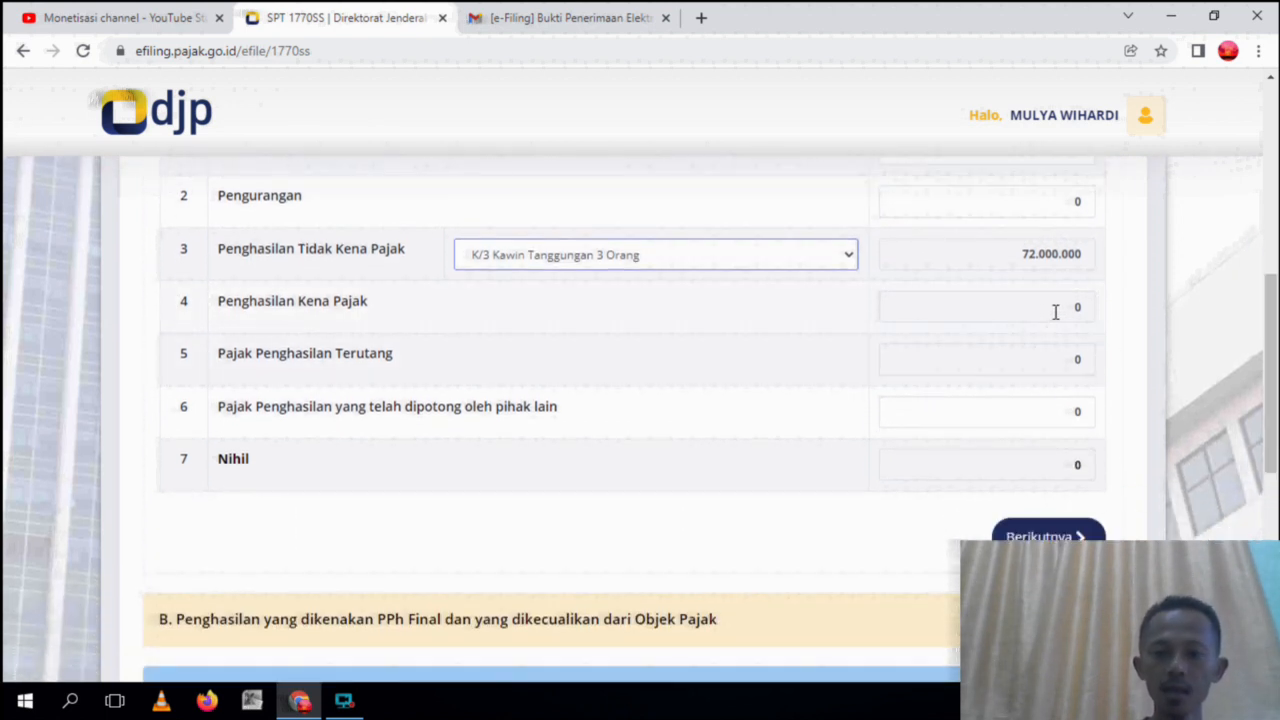
left_click(1068, 359)
left_click(1067, 477)
scroll(410, 388, "down", 1)
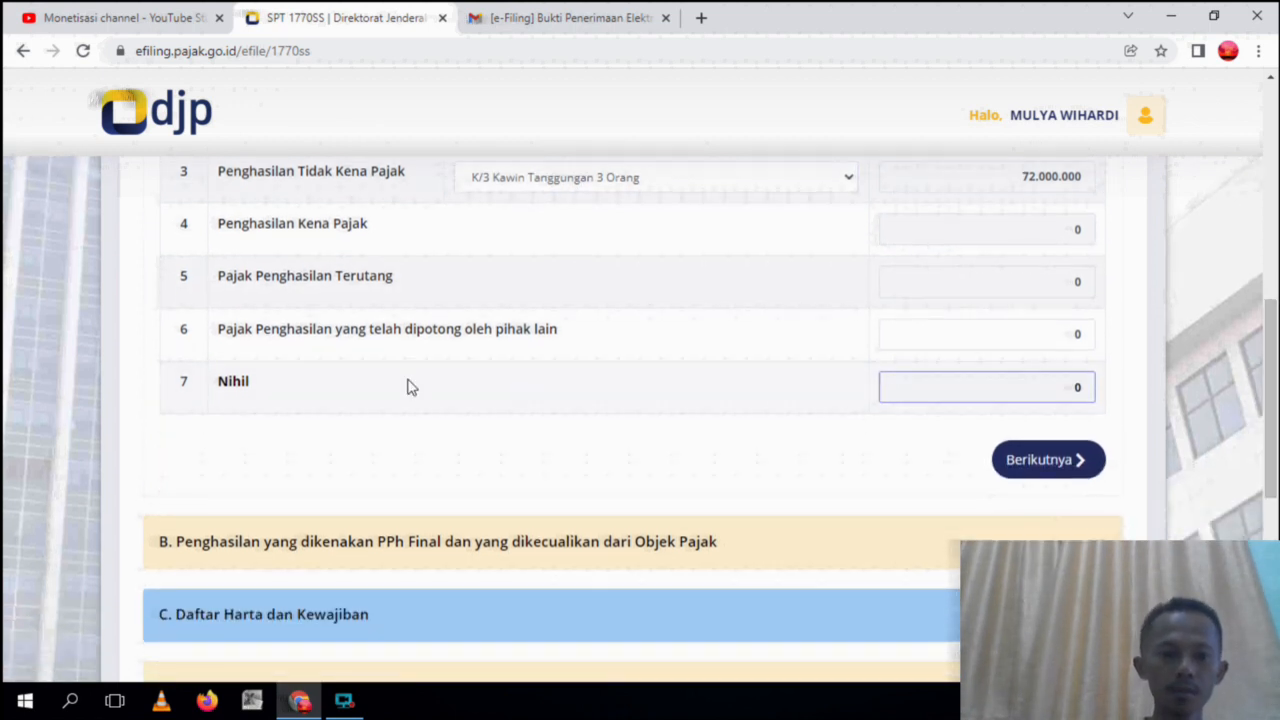
left_click(1082, 333)
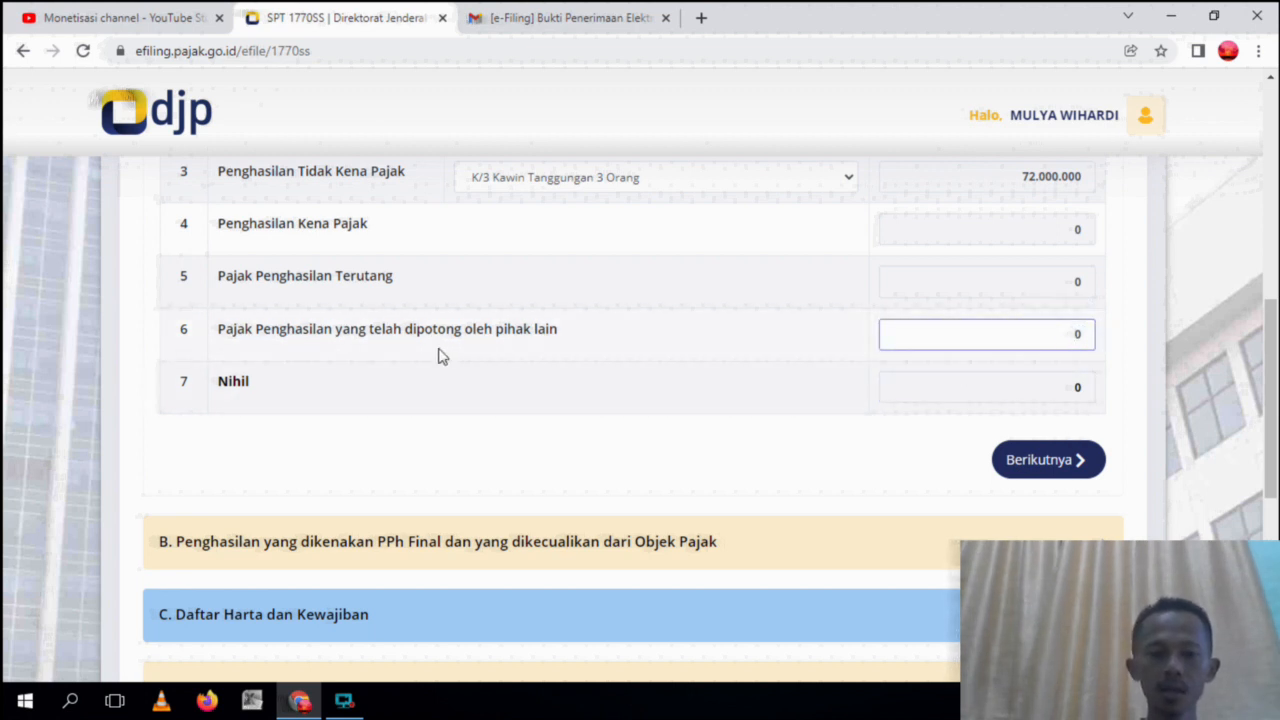
left_click(1081, 462)
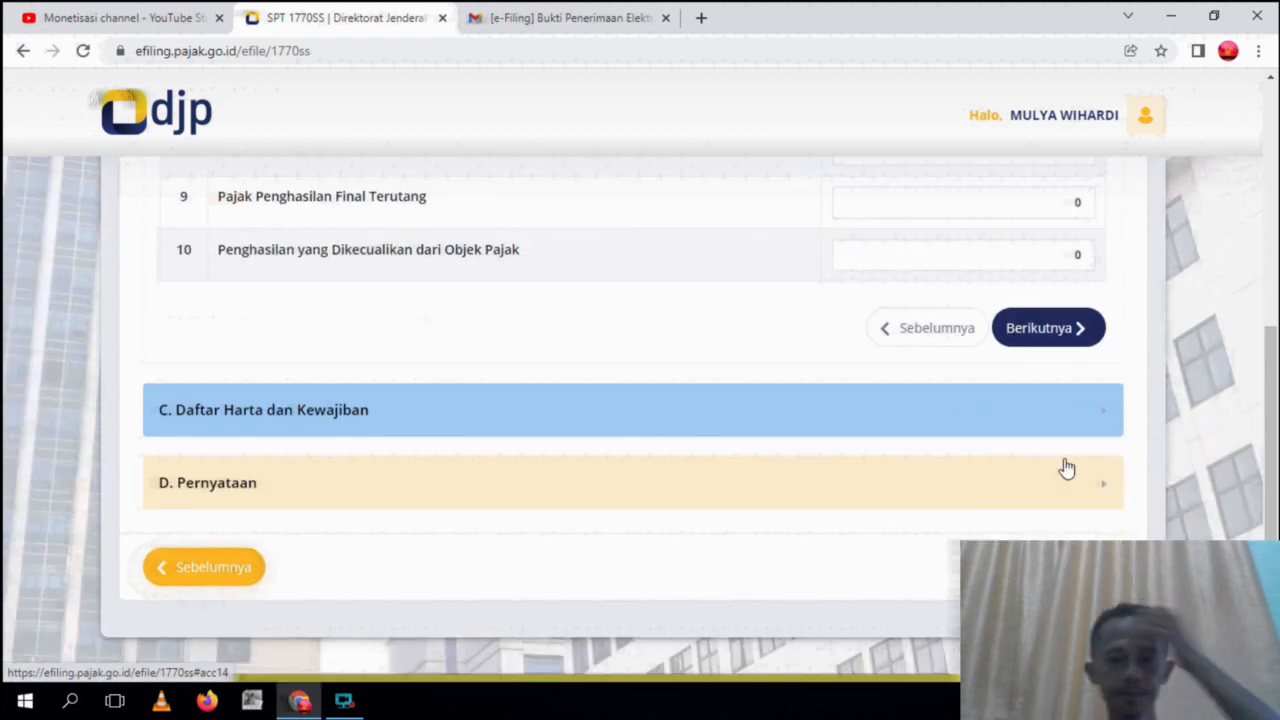
Step: Leave the final-tax and exempt-income lines 8 to 10 of section B at 0 and continue to section C, Daftar Harta dan Kewajiban
left_click_drag(1277, 419, 1278, 375)
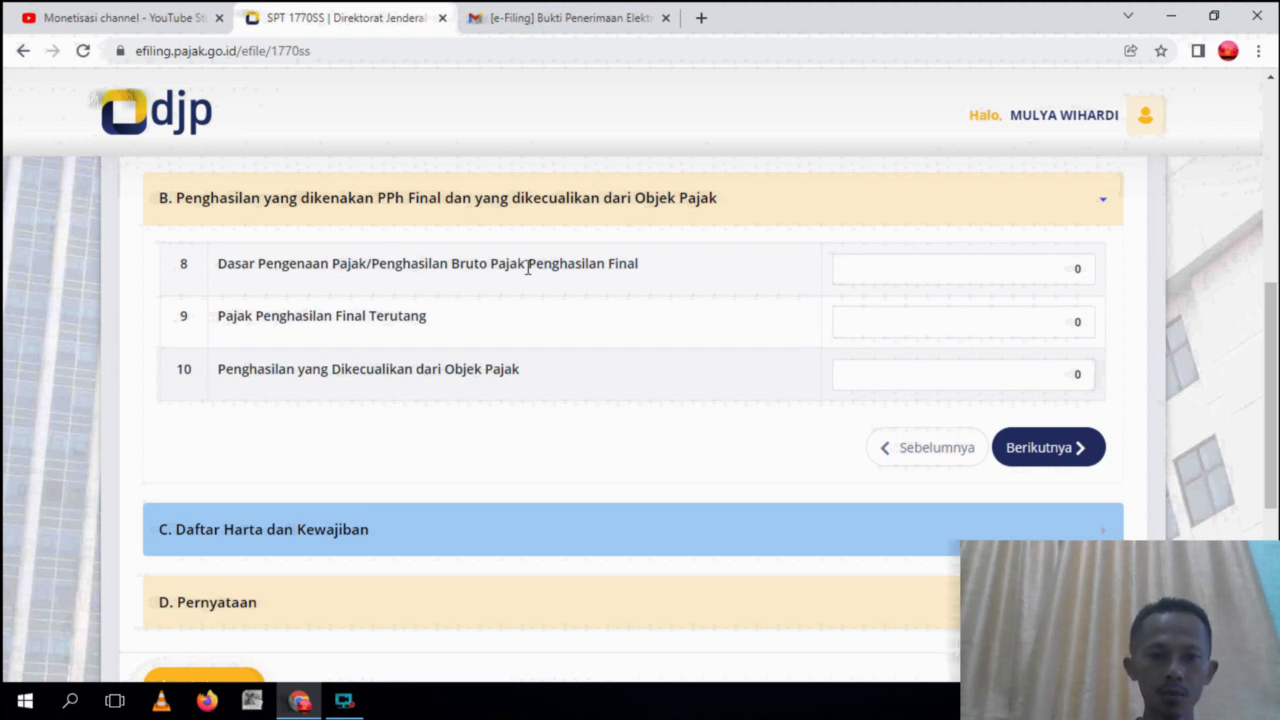
left_click(871, 278)
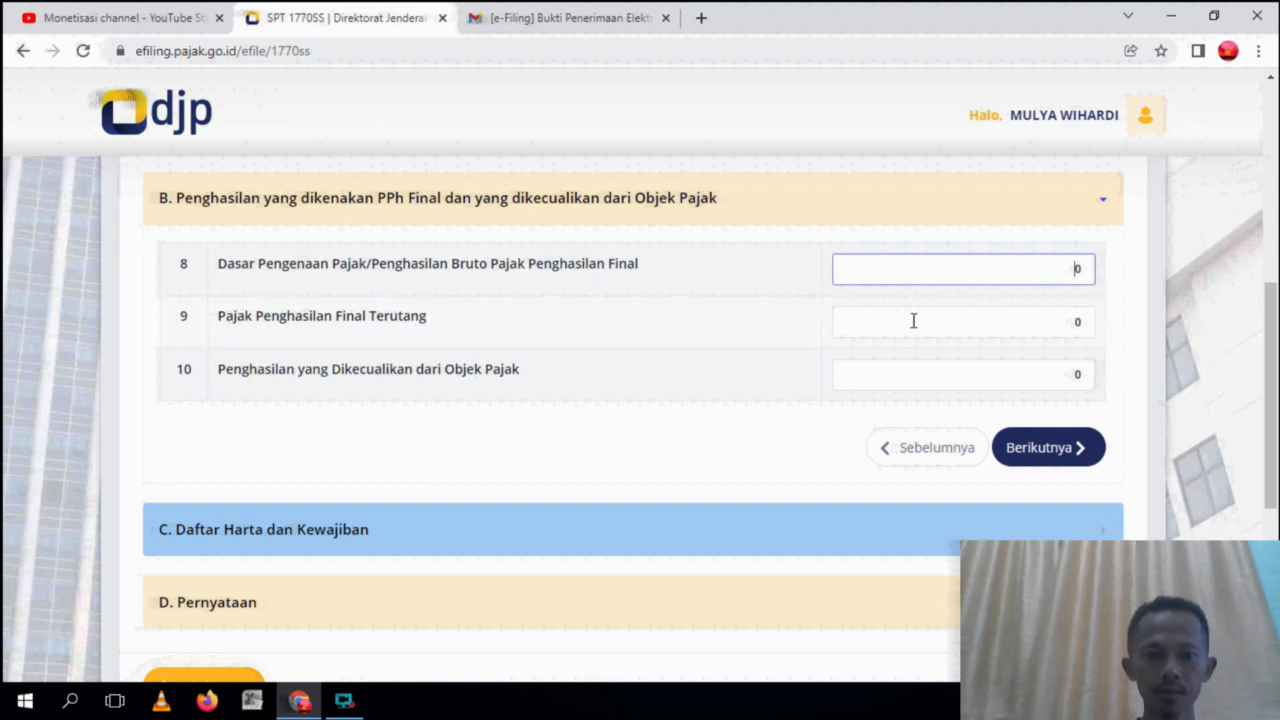
left_click(948, 322)
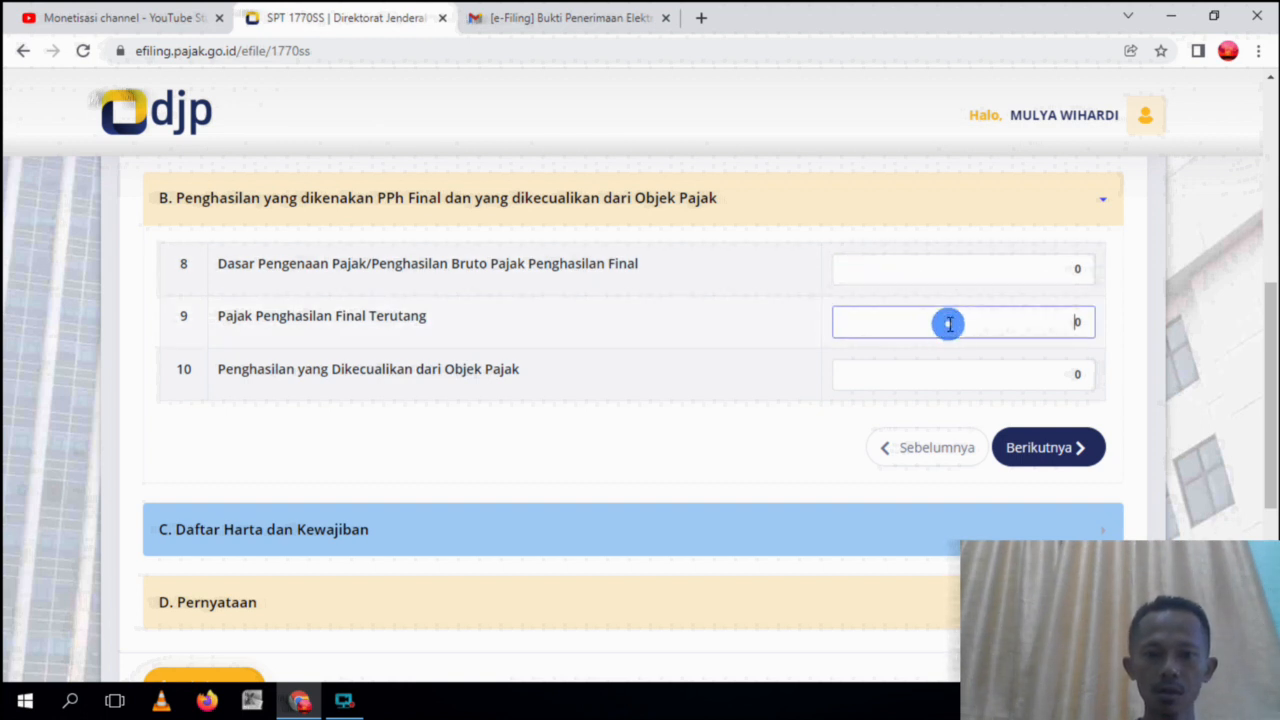
left_click(996, 368)
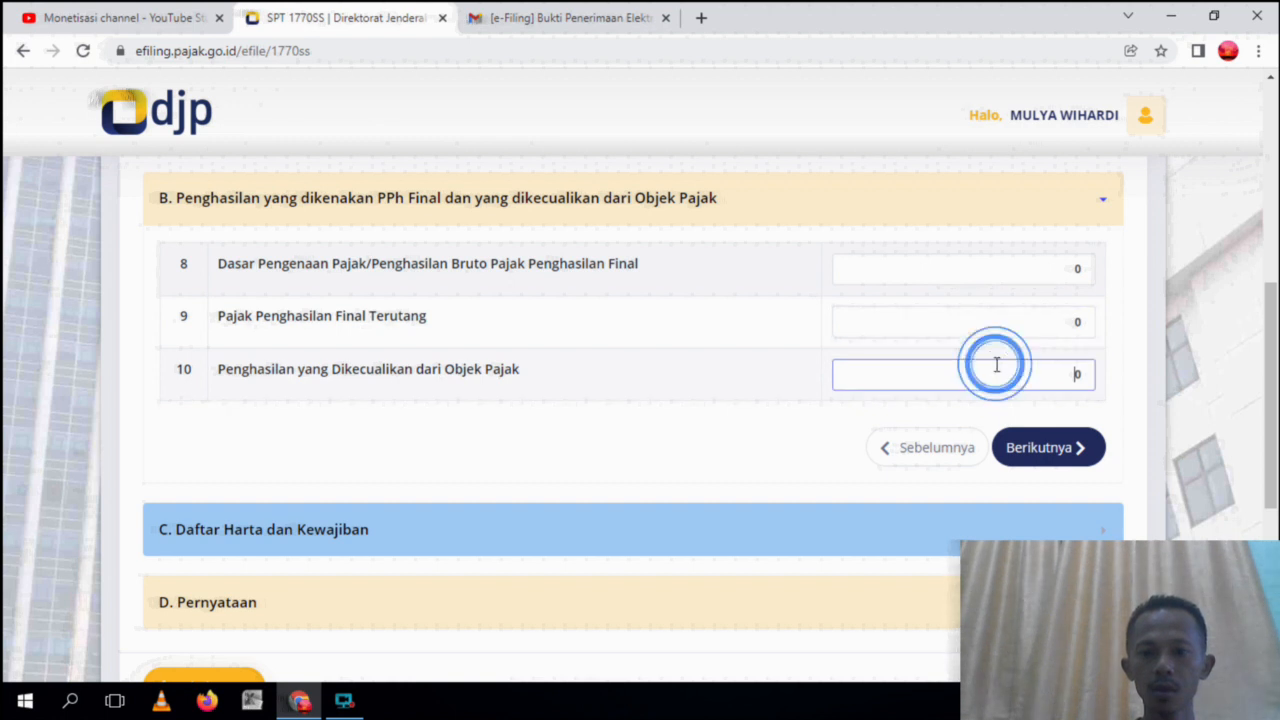
left_click_drag(1272, 435, 1272, 470)
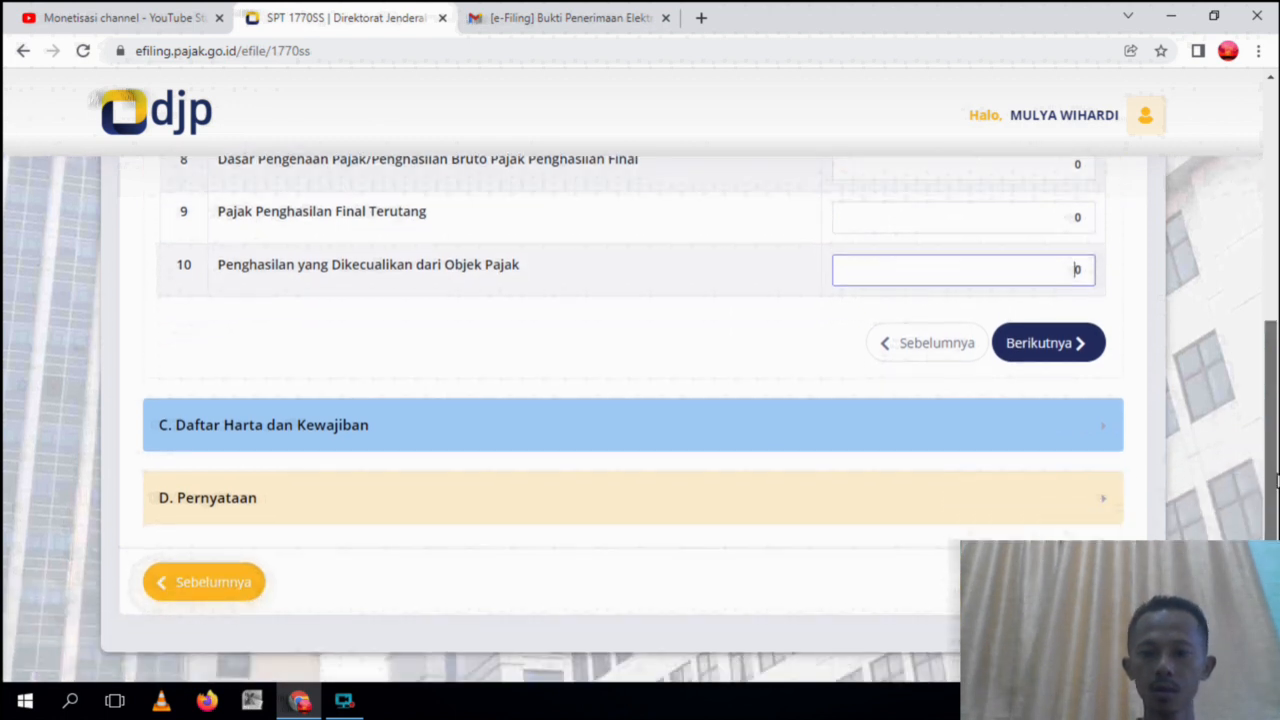
left_click(1066, 345)
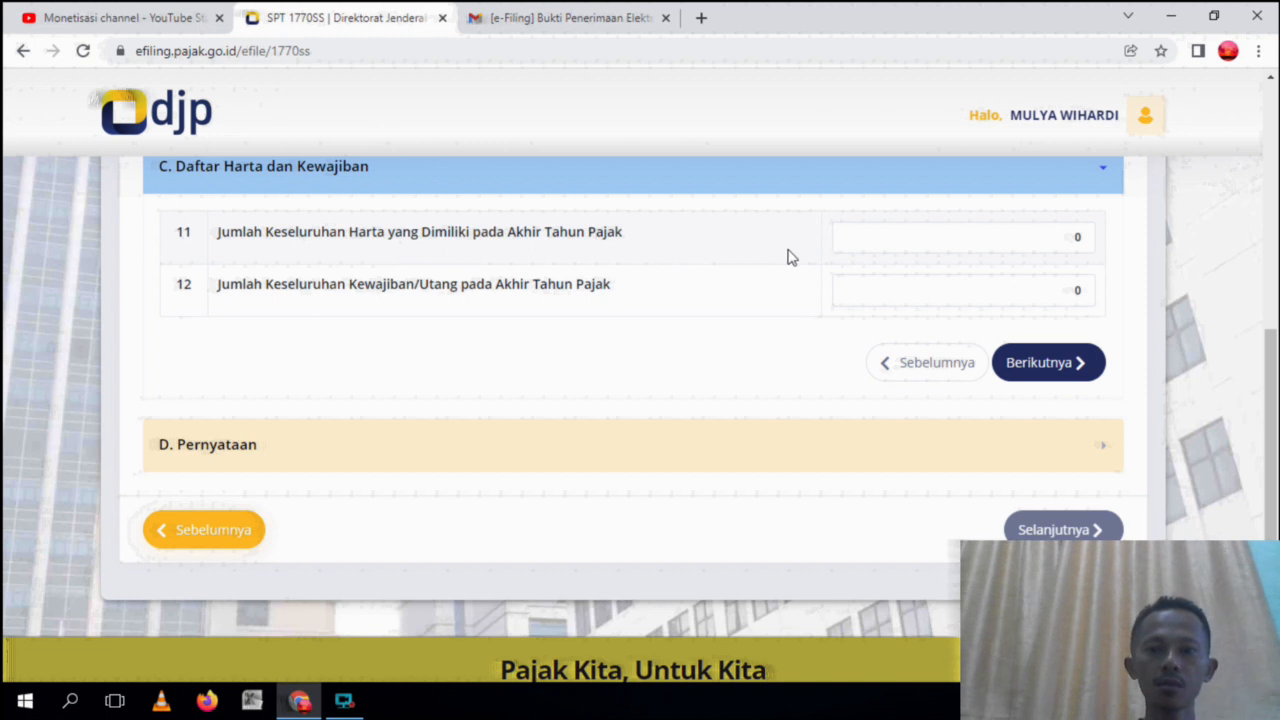
Step: Enter 125.000.000 as the total assets owned at the end of the tax year on line 11 of section C
left_click(1023, 240)
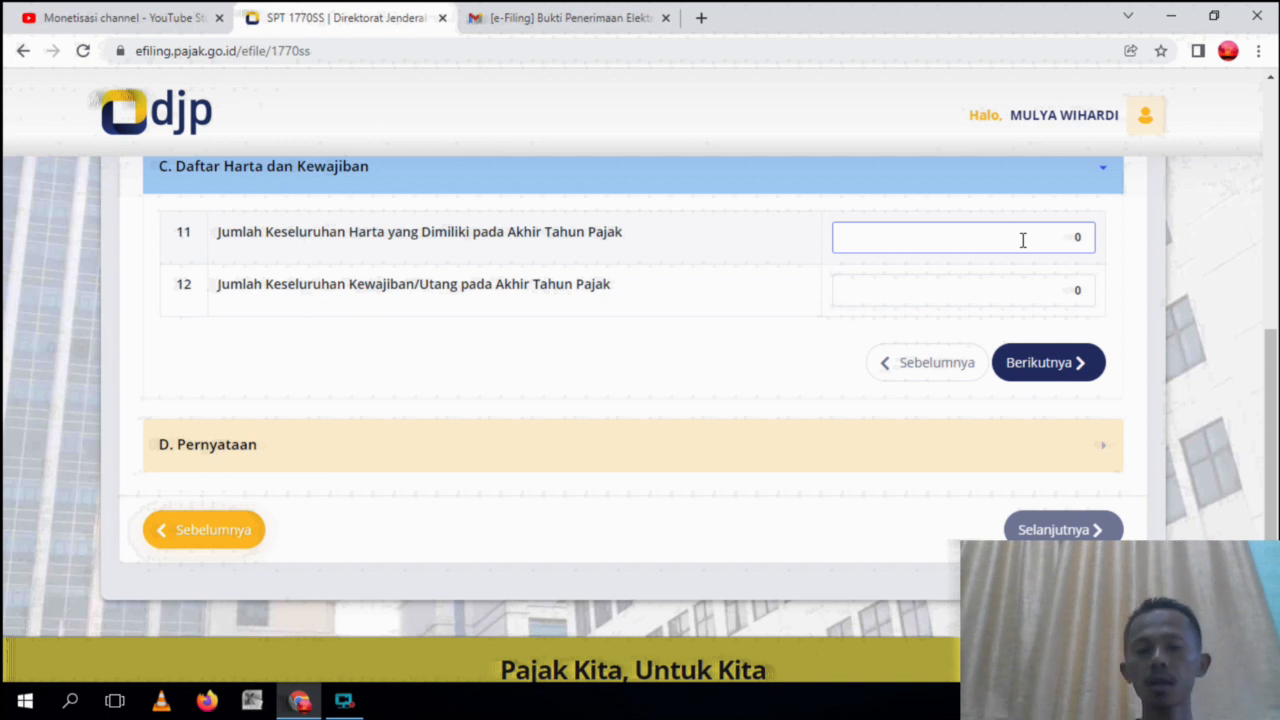
left_click(1073, 292)
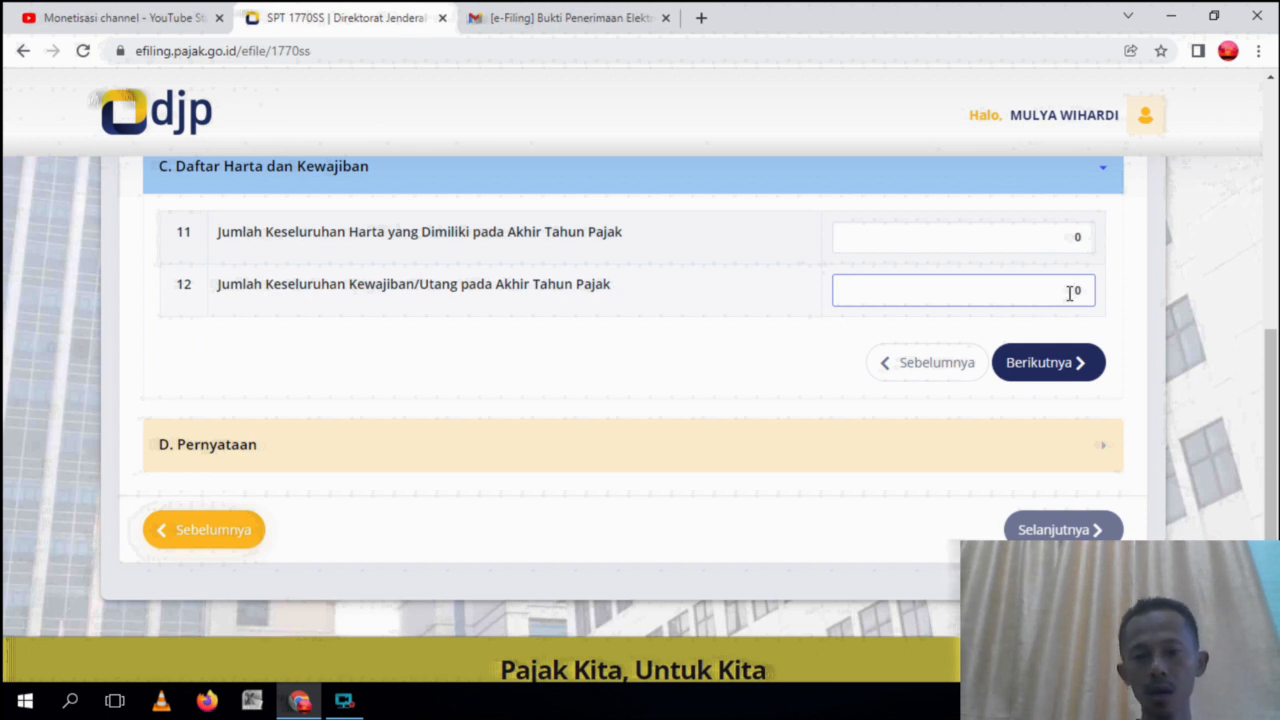
left_click(1074, 292)
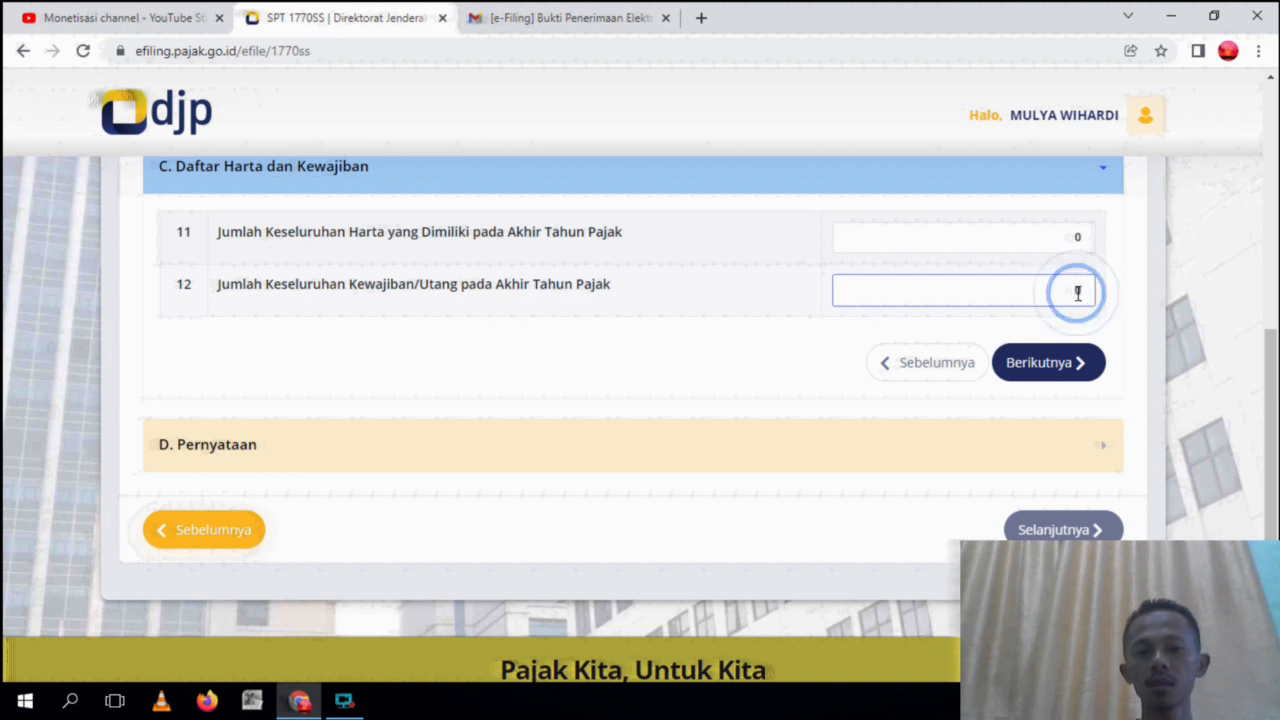
left_click(1077, 292)
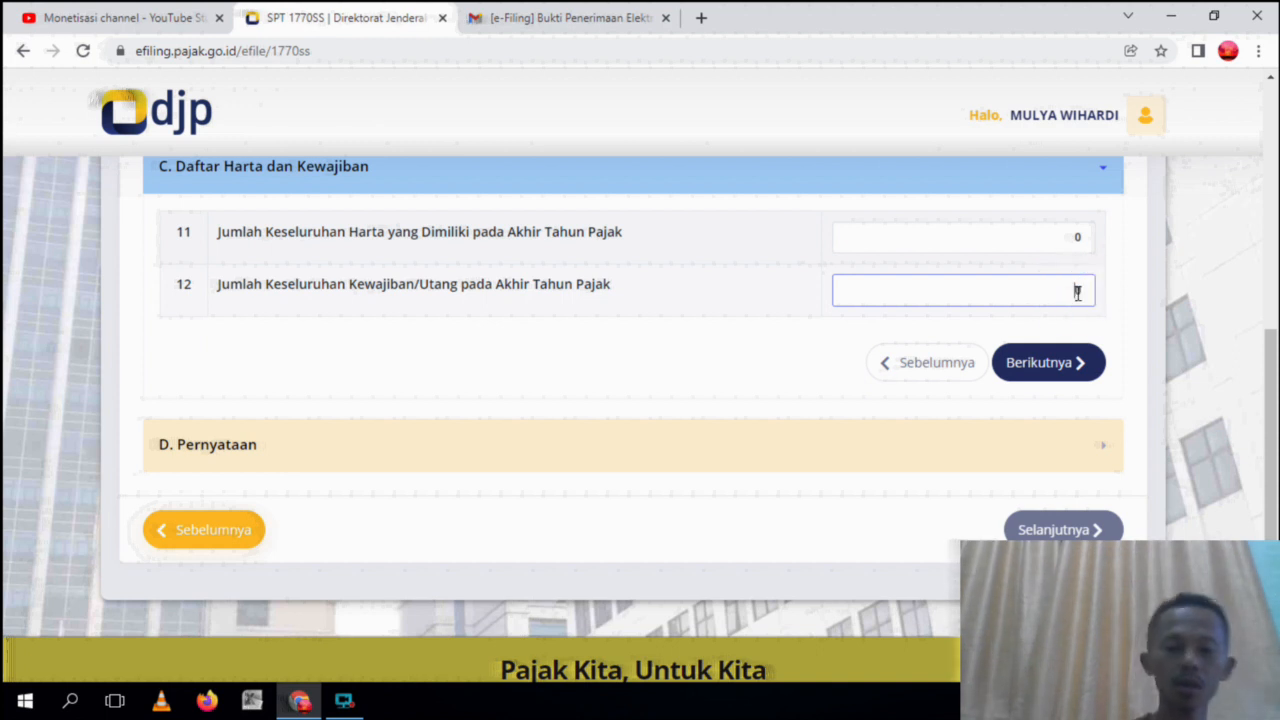
type("0")
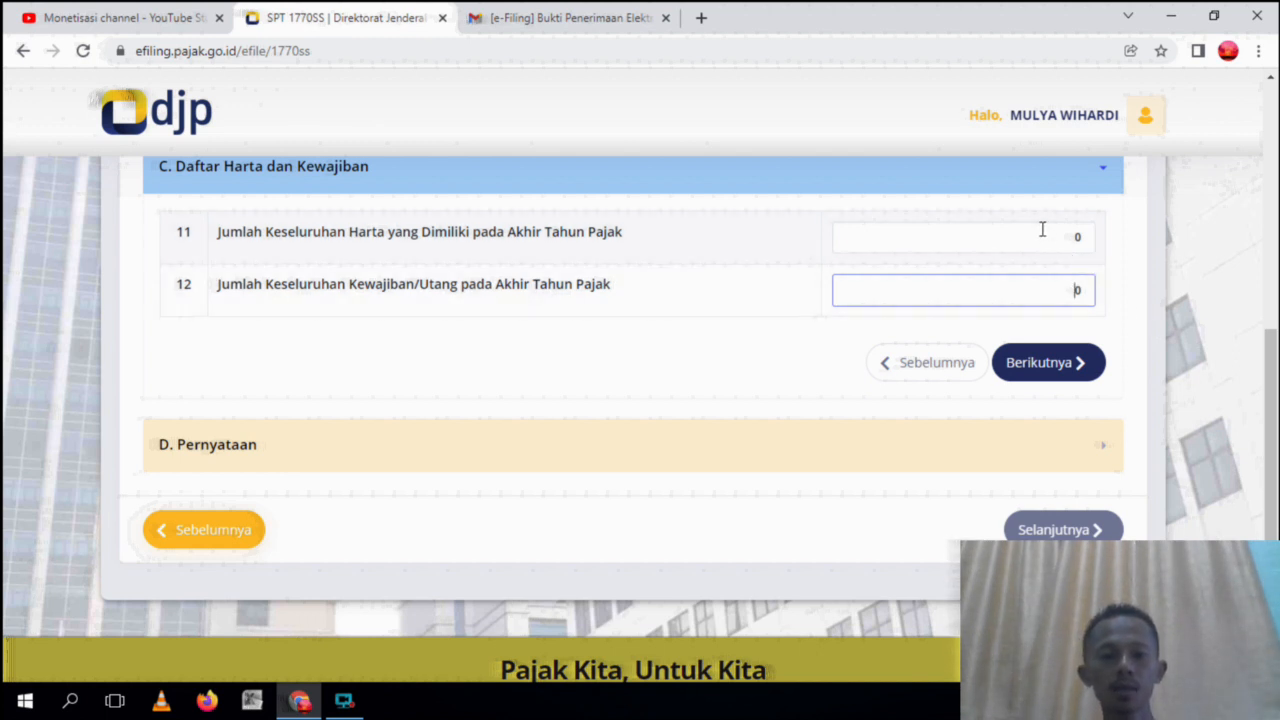
left_click(1042, 231)
type("75")
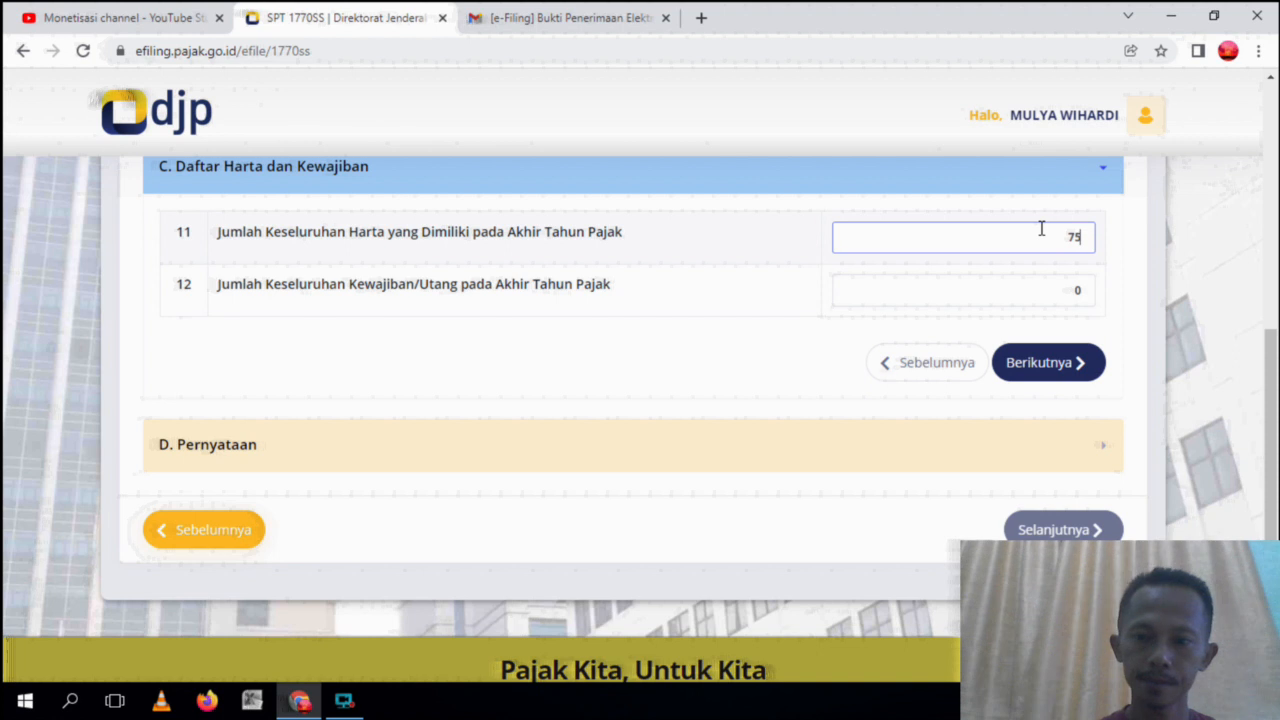
key("BackSpace")
type("125.000.000")
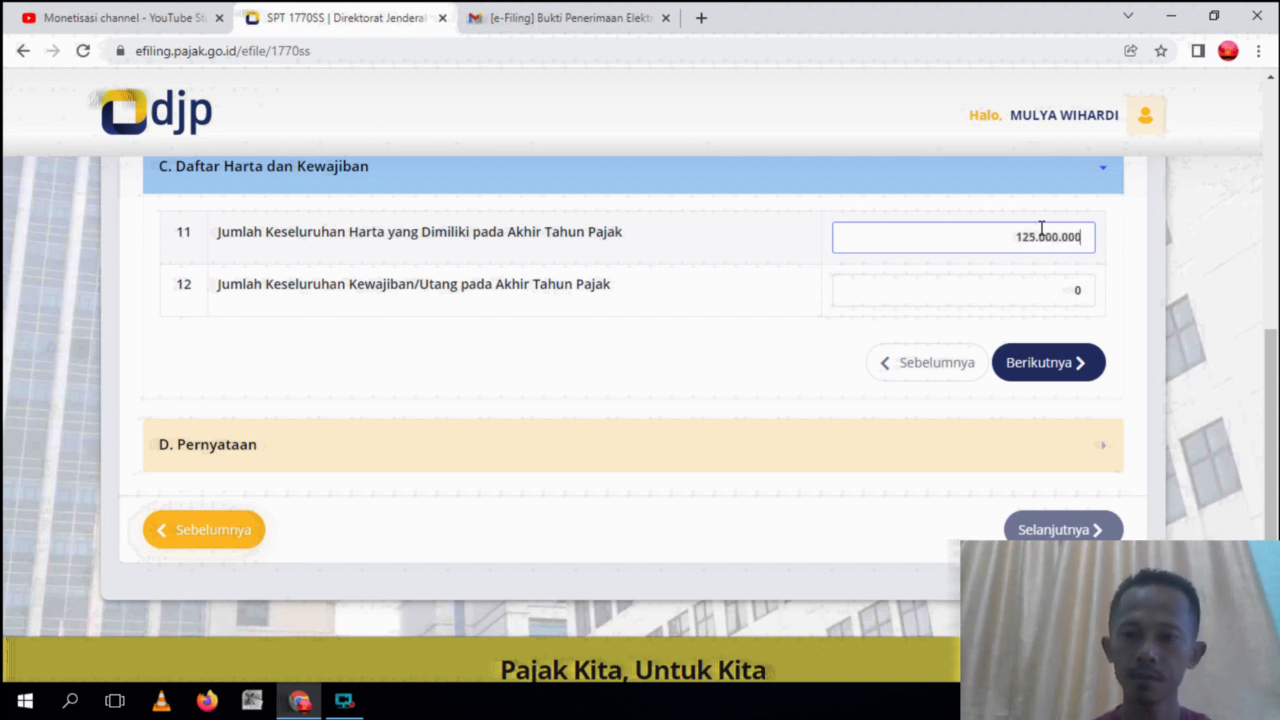
Step: Enter 20.000.000 as the total liabilities at year end on line 12 and continue to section D, Pernyataan
key("Tab")
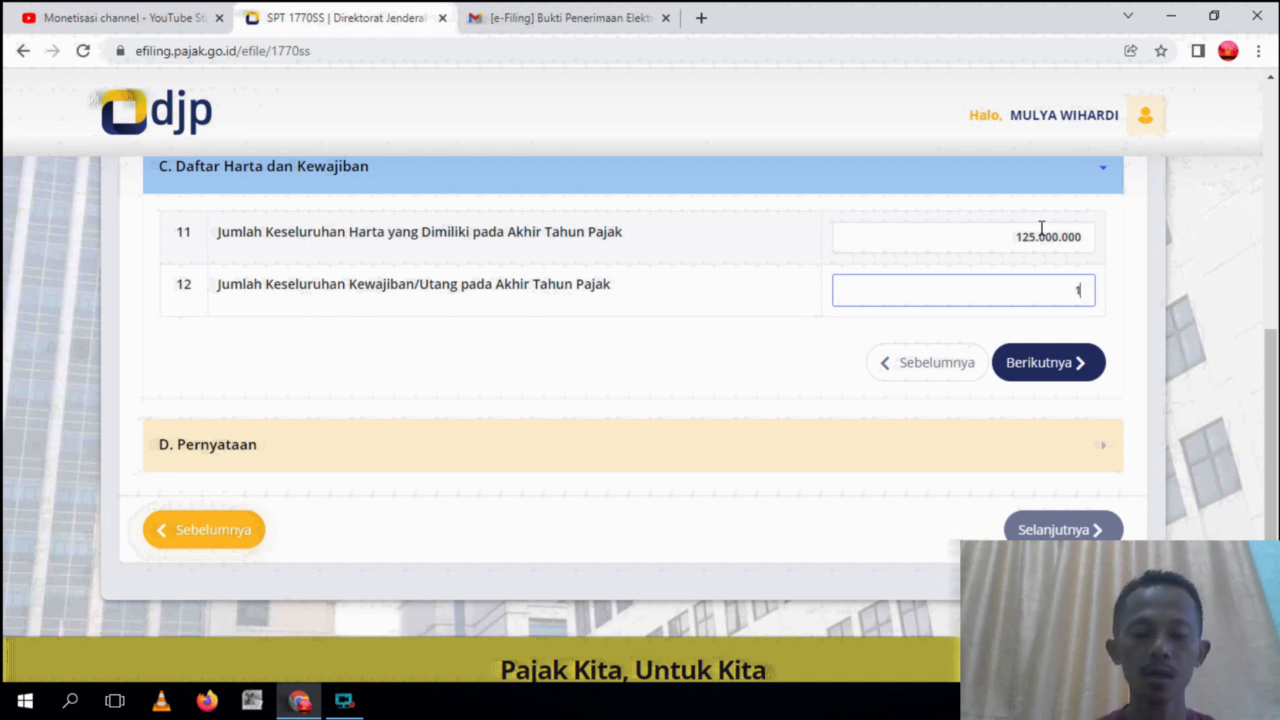
type("000.000")
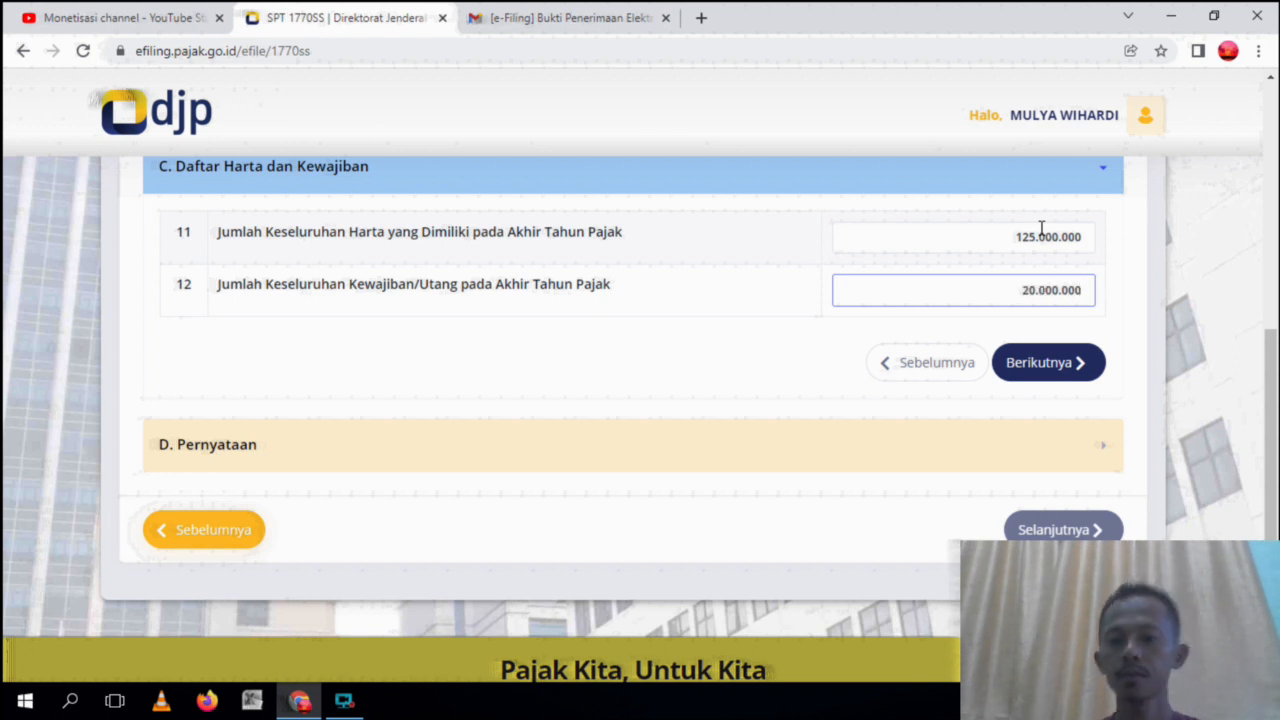
left_click(1057, 363)
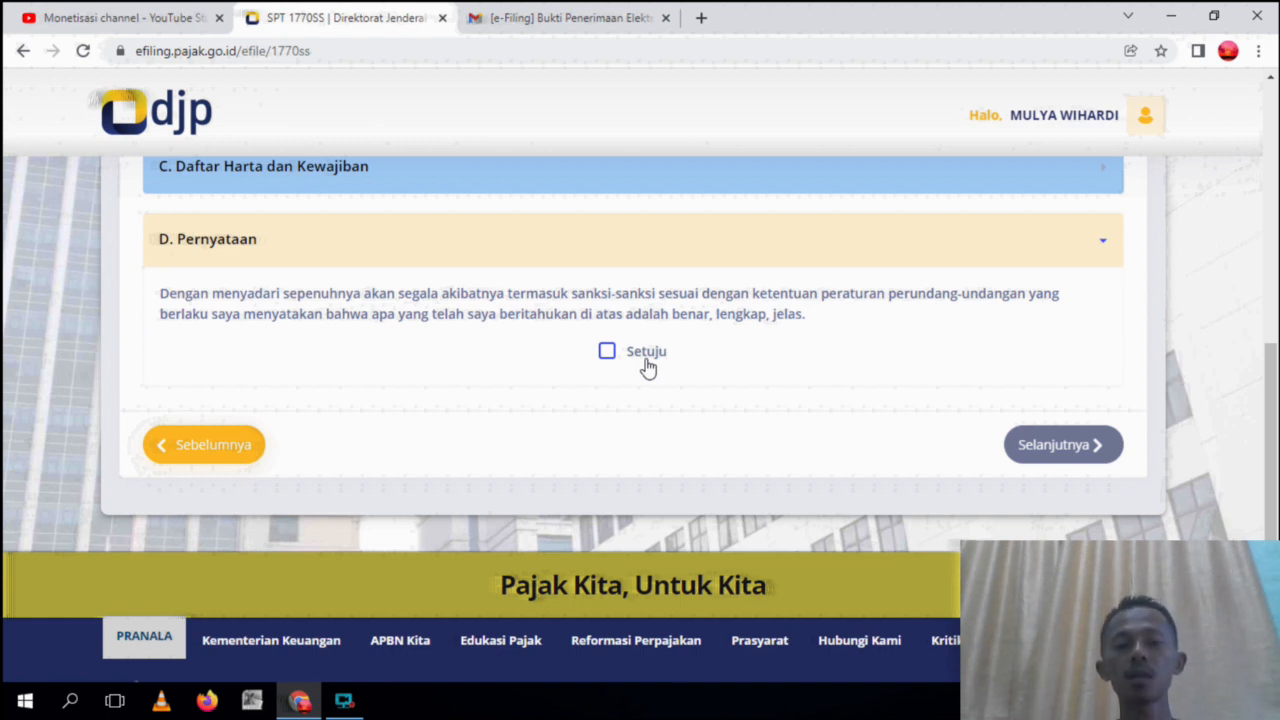
Step: Agree to the declaration in section D, continue to the Kirim SPT page and review the SPT summary
left_click(647, 358)
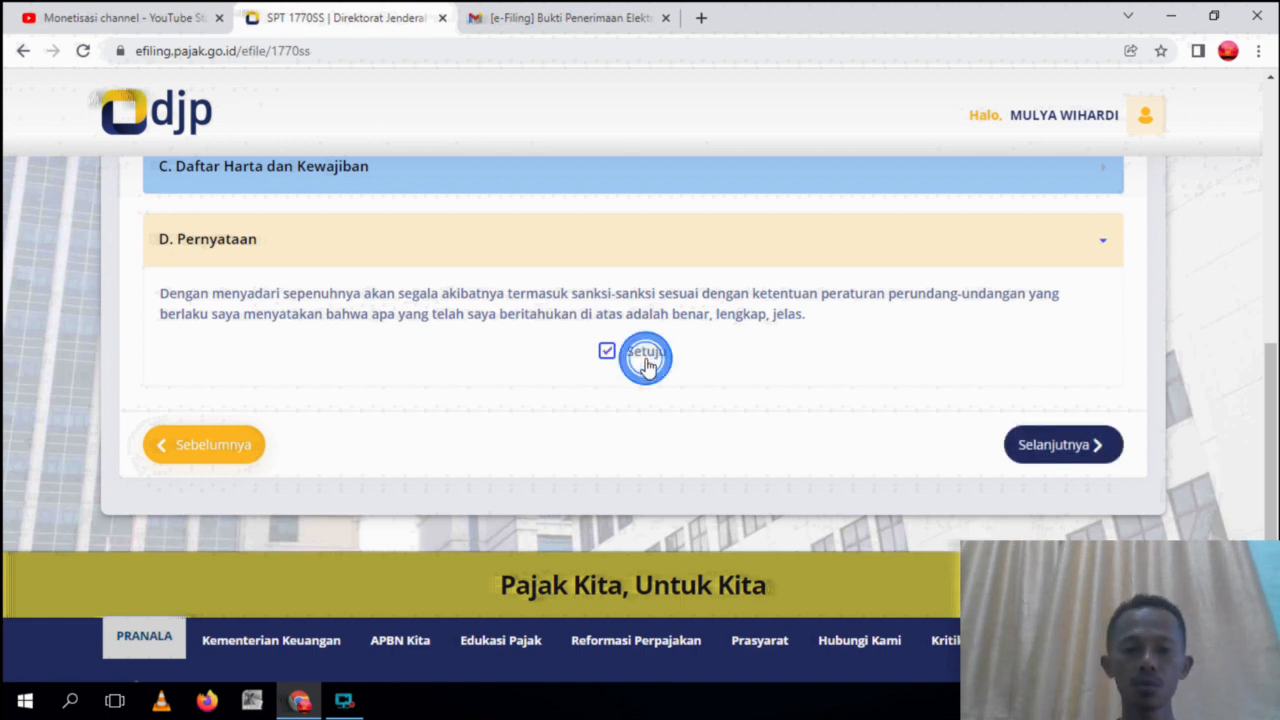
left_click(1047, 444)
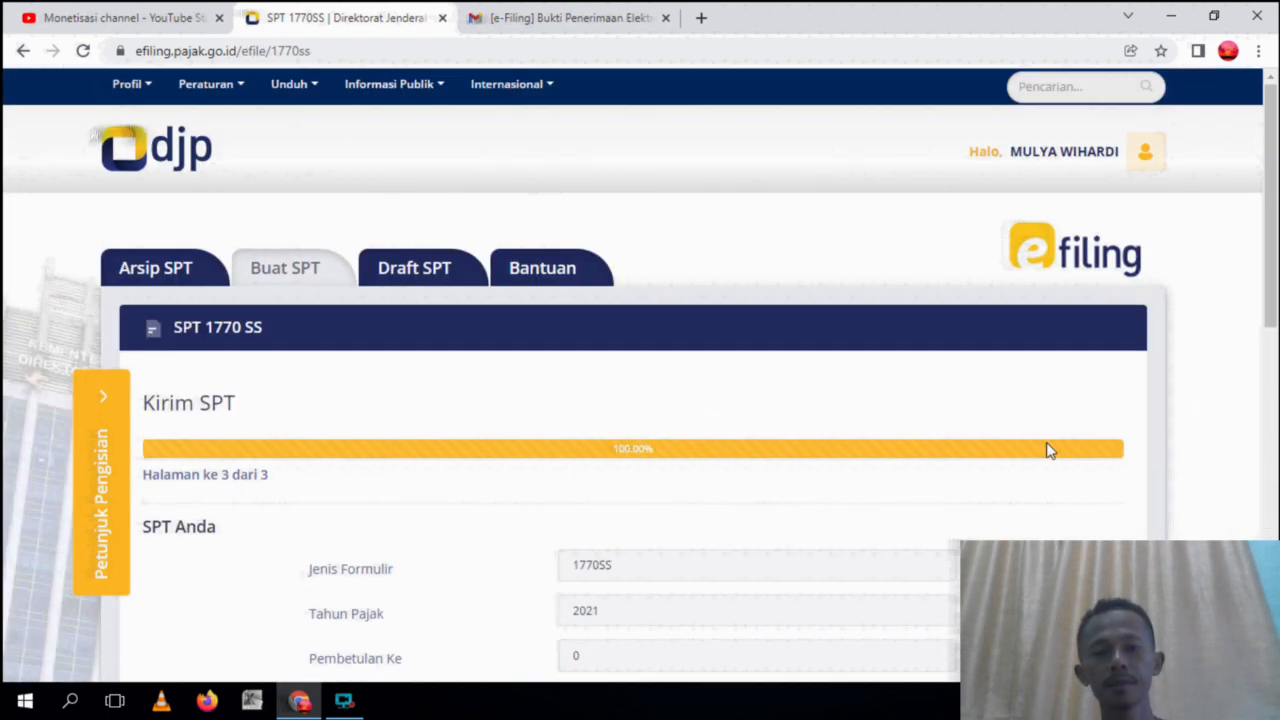
left_click_drag(1277, 271, 1275, 450)
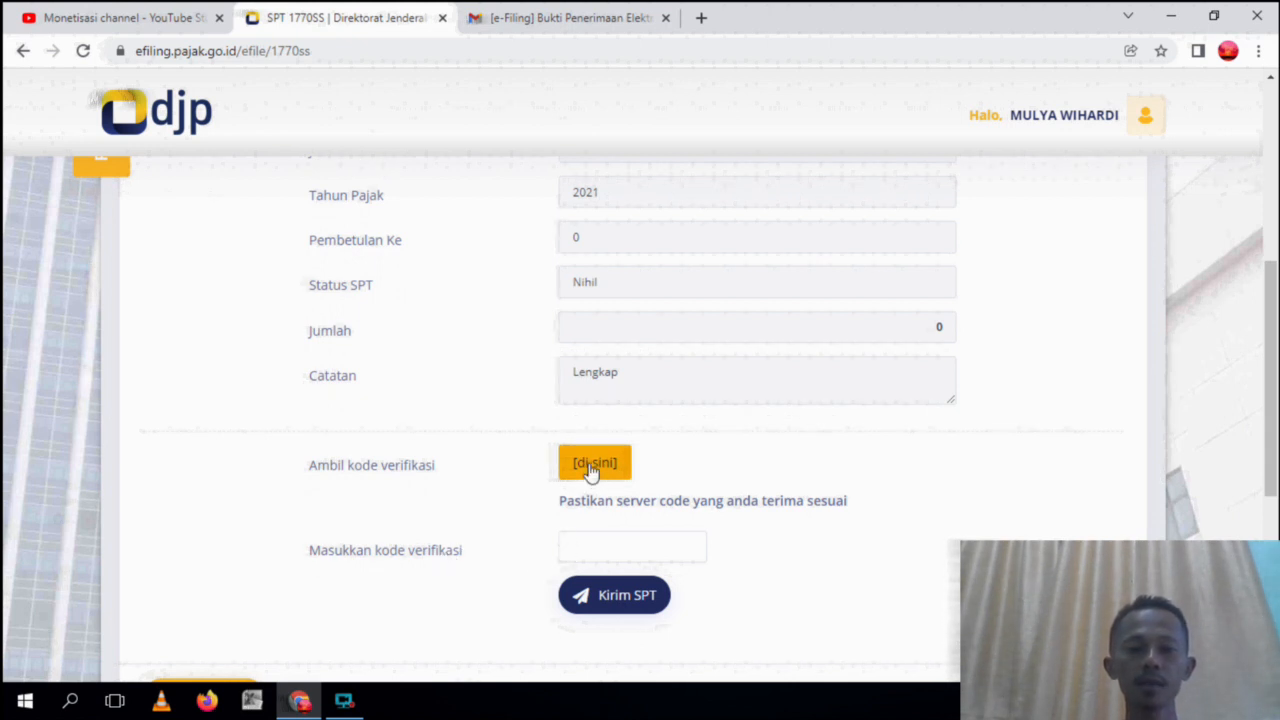
scroll(867, 324, "up", 2)
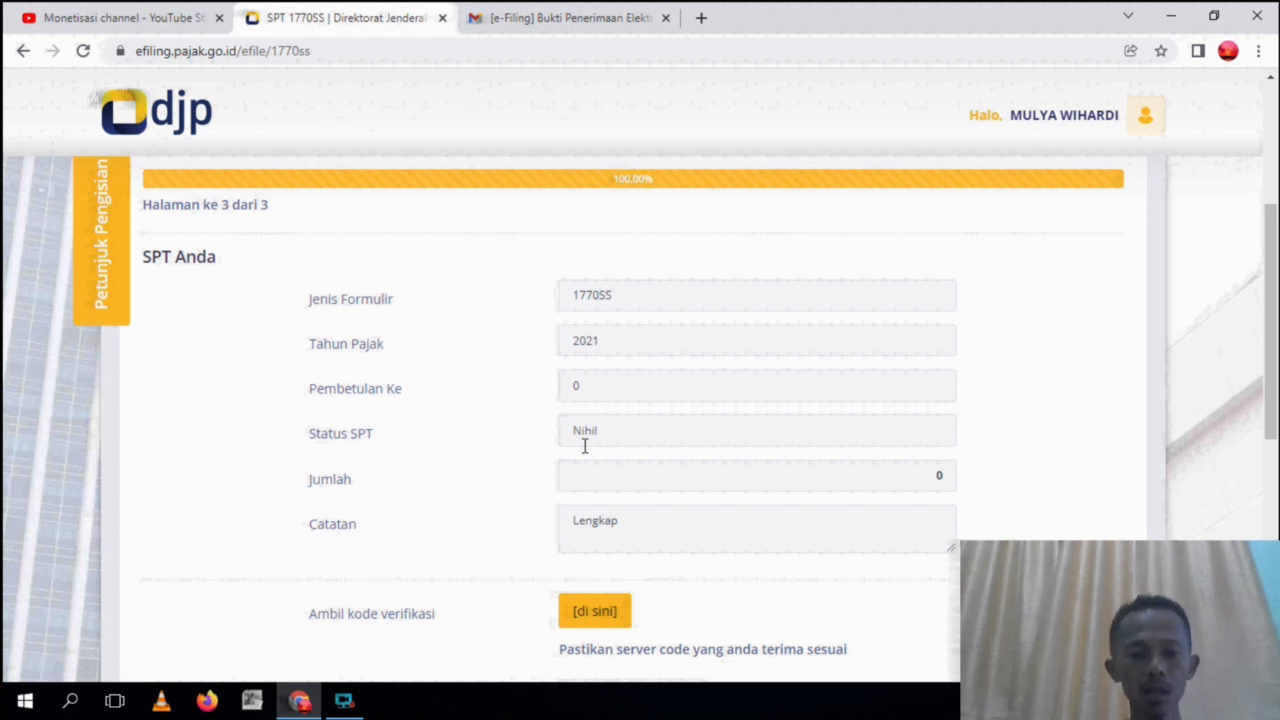
mouse_move(1272, 405)
left_mouse_down()
mouse_move(1272, 448)
mouse_move(1270, 427)
left_mouse_up()
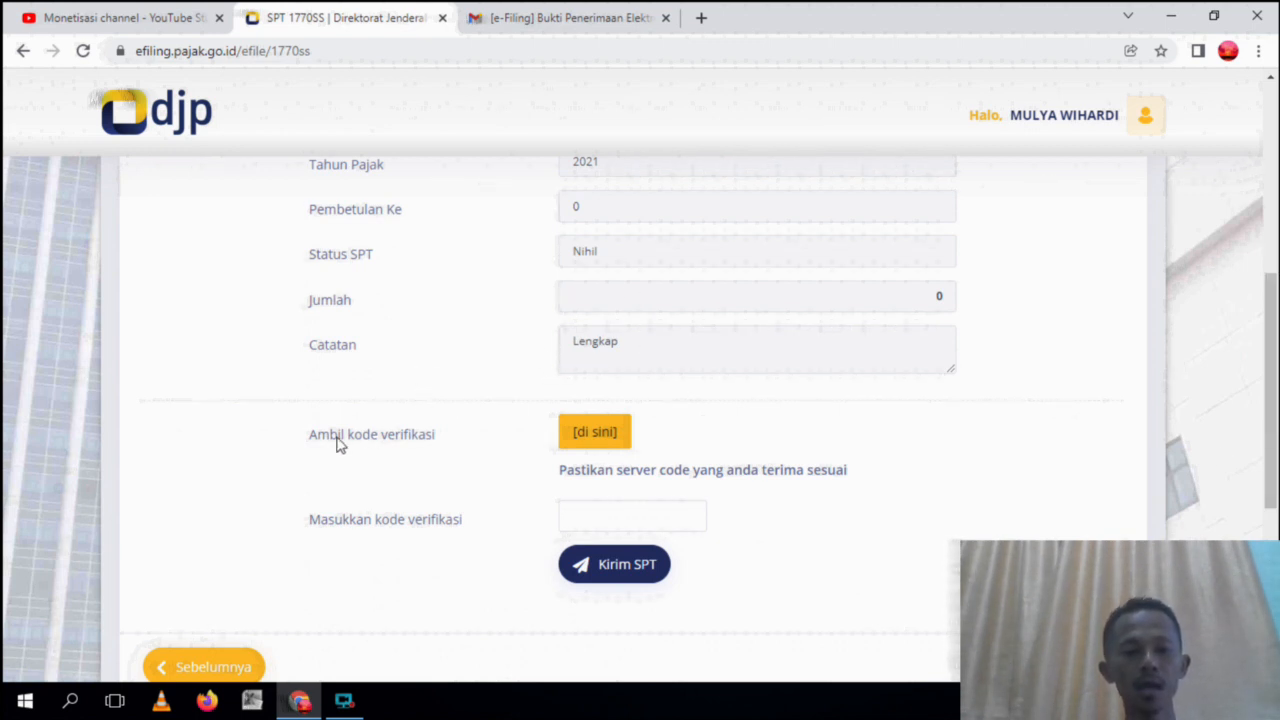
Step: Request the verification code with delivery by email and acknowledge the sending notice
left_click(595, 434)
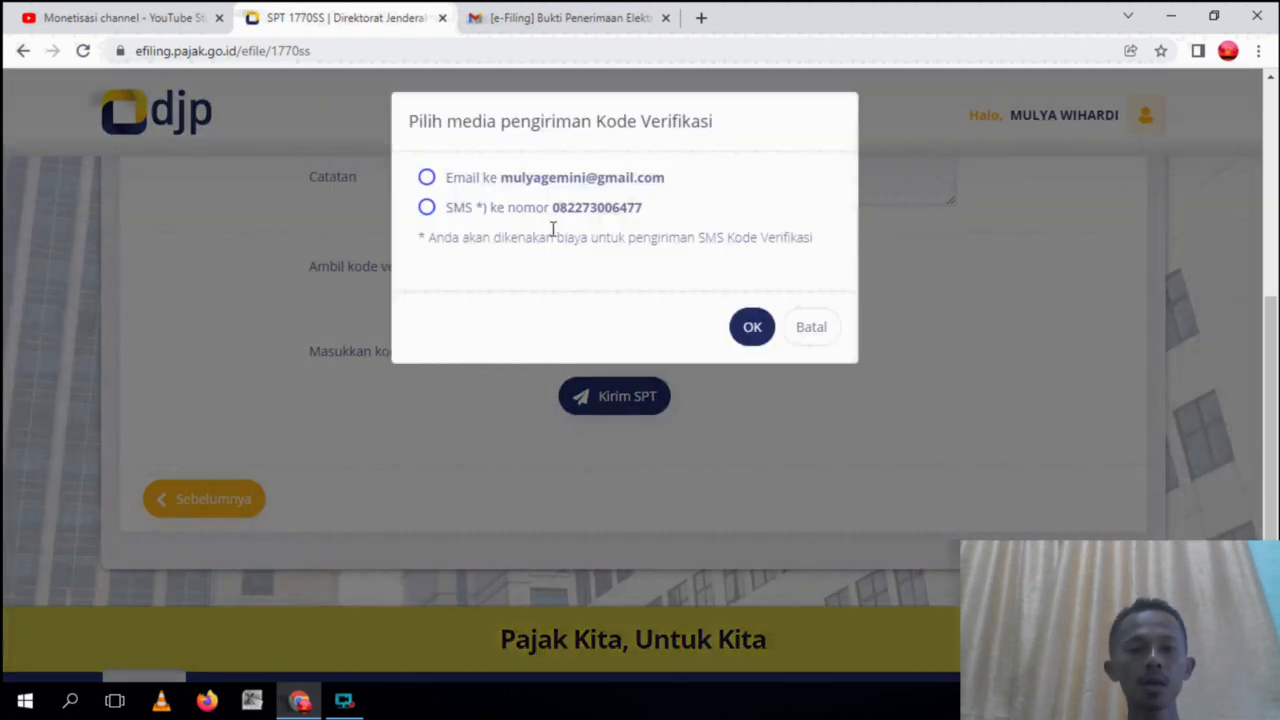
left_click(465, 190)
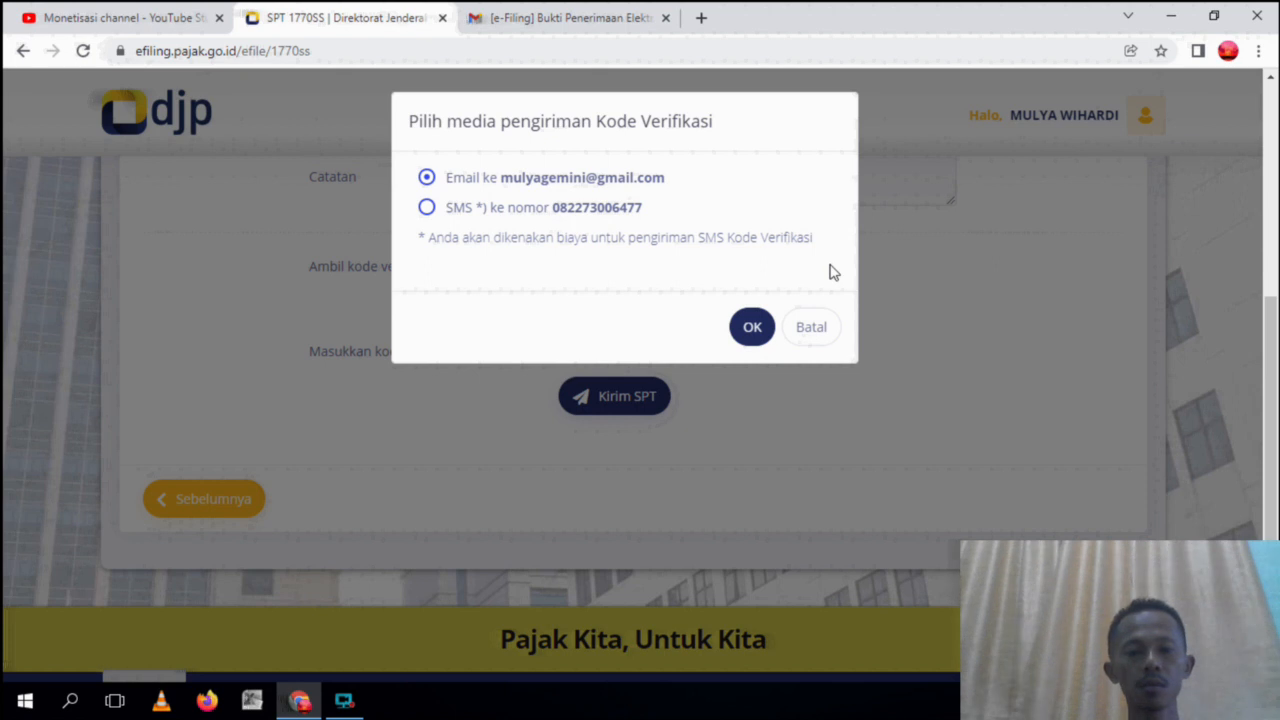
left_click(753, 327)
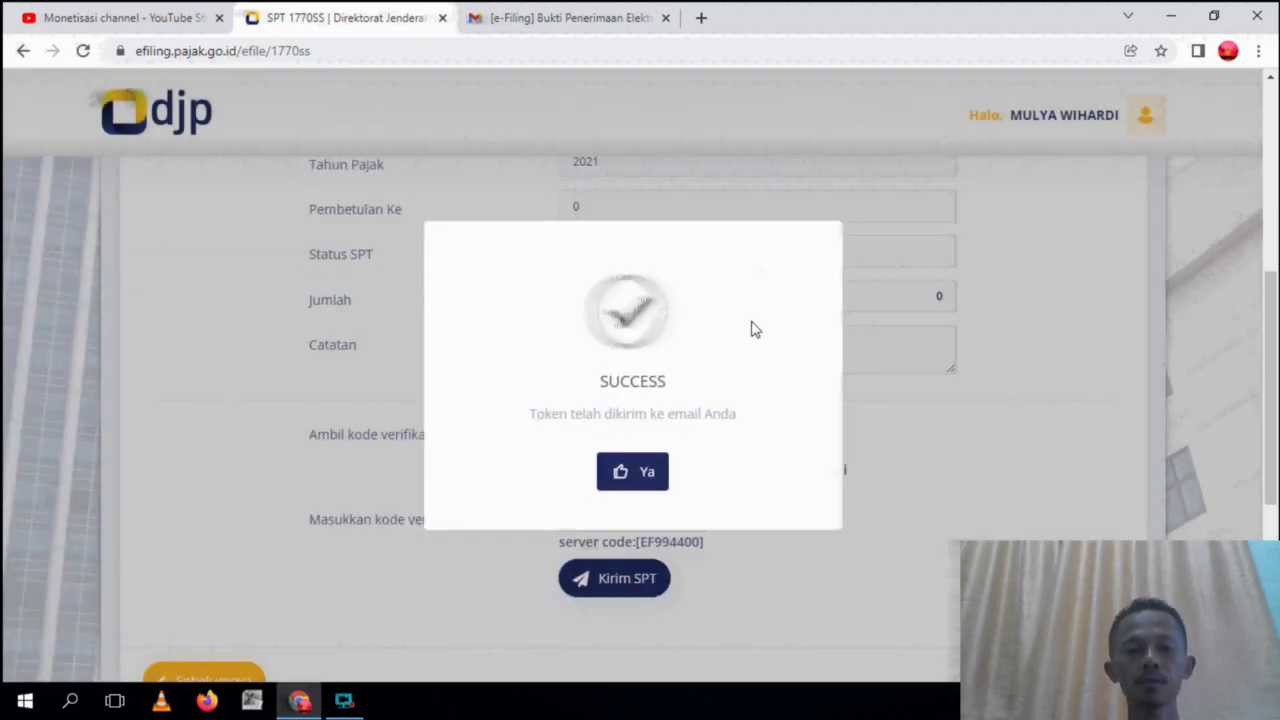
left_click(634, 469)
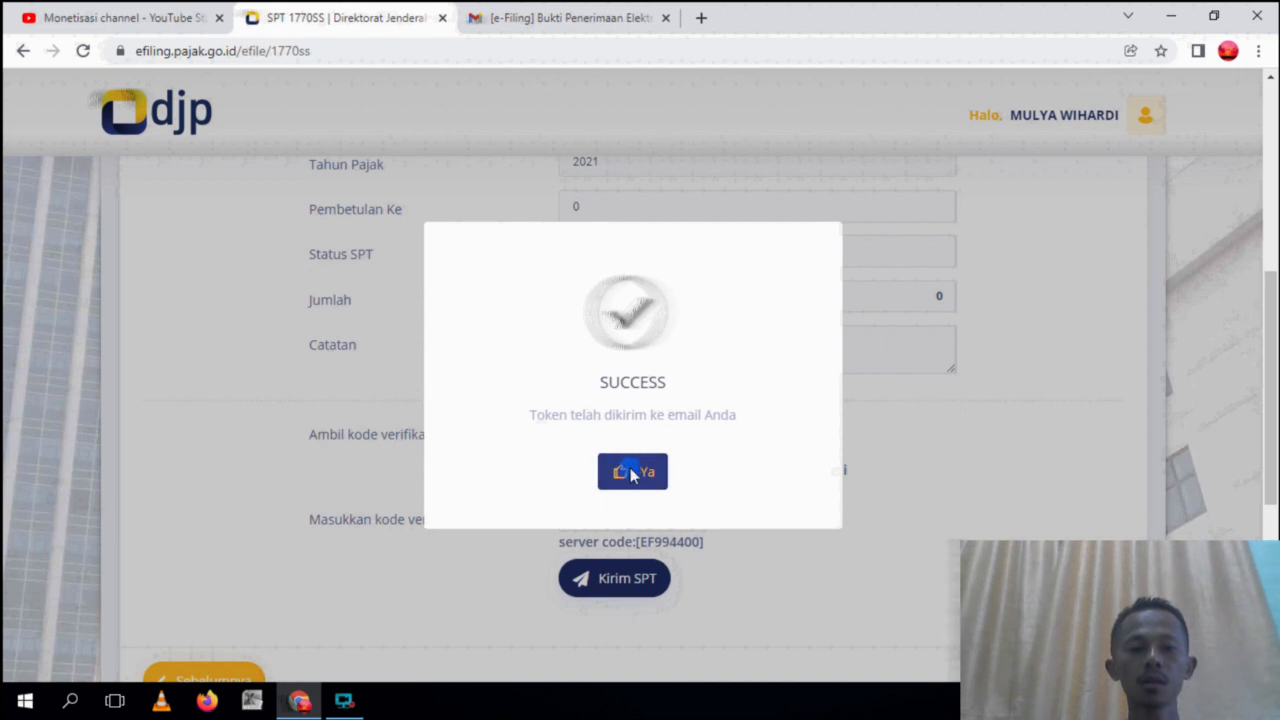
Step: Switch to Gmail, open the [e-Filing] Kode Verifikasi email in the inbox and copy the verification code
left_click(572, 10)
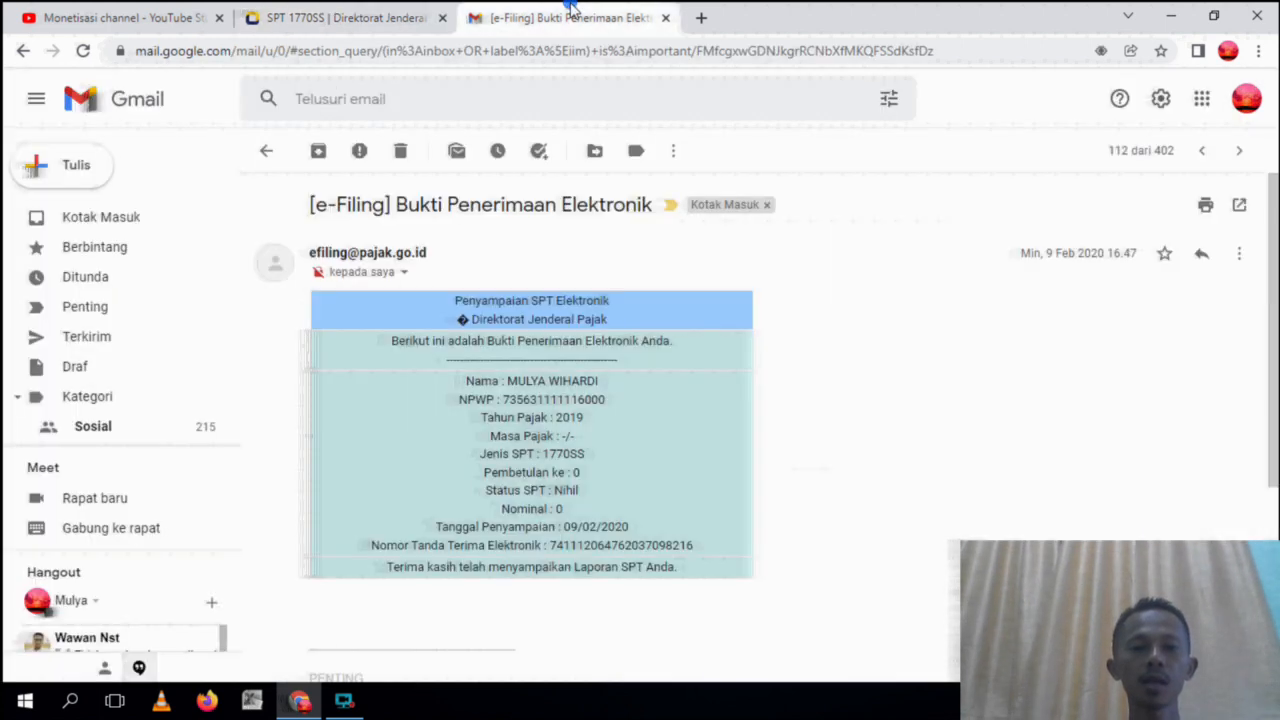
left_click(128, 220)
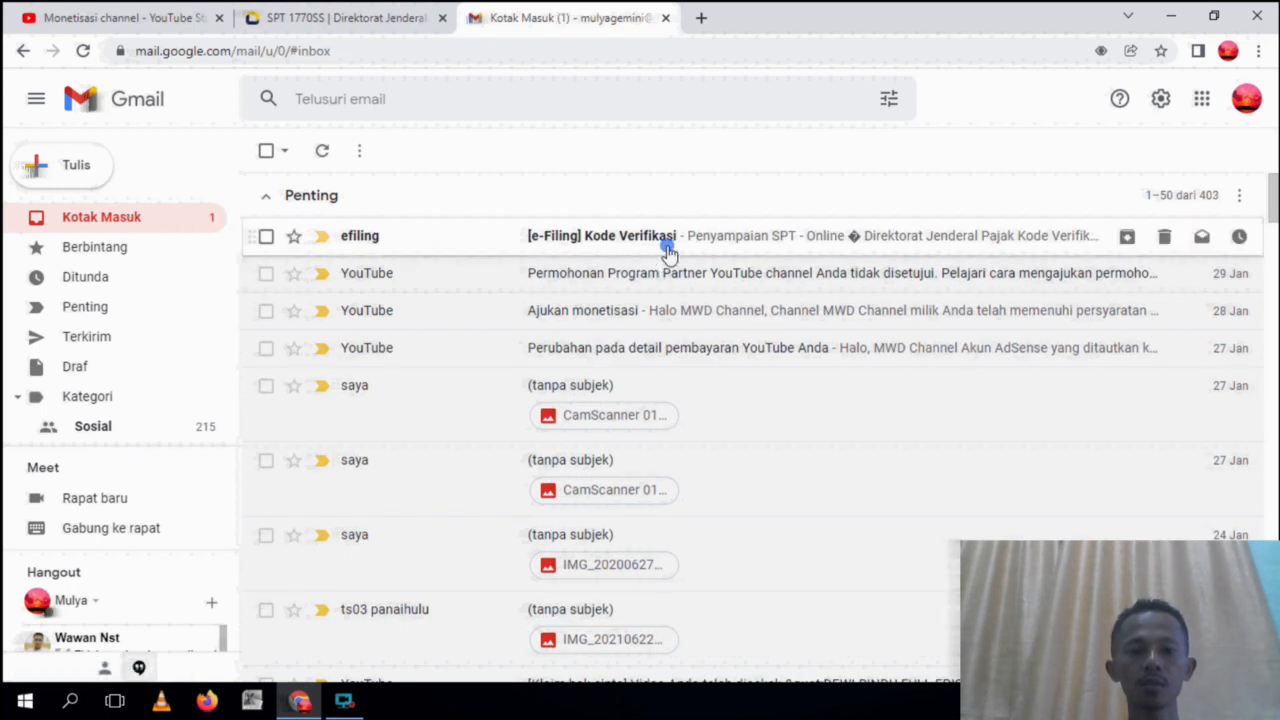
left_click(667, 248)
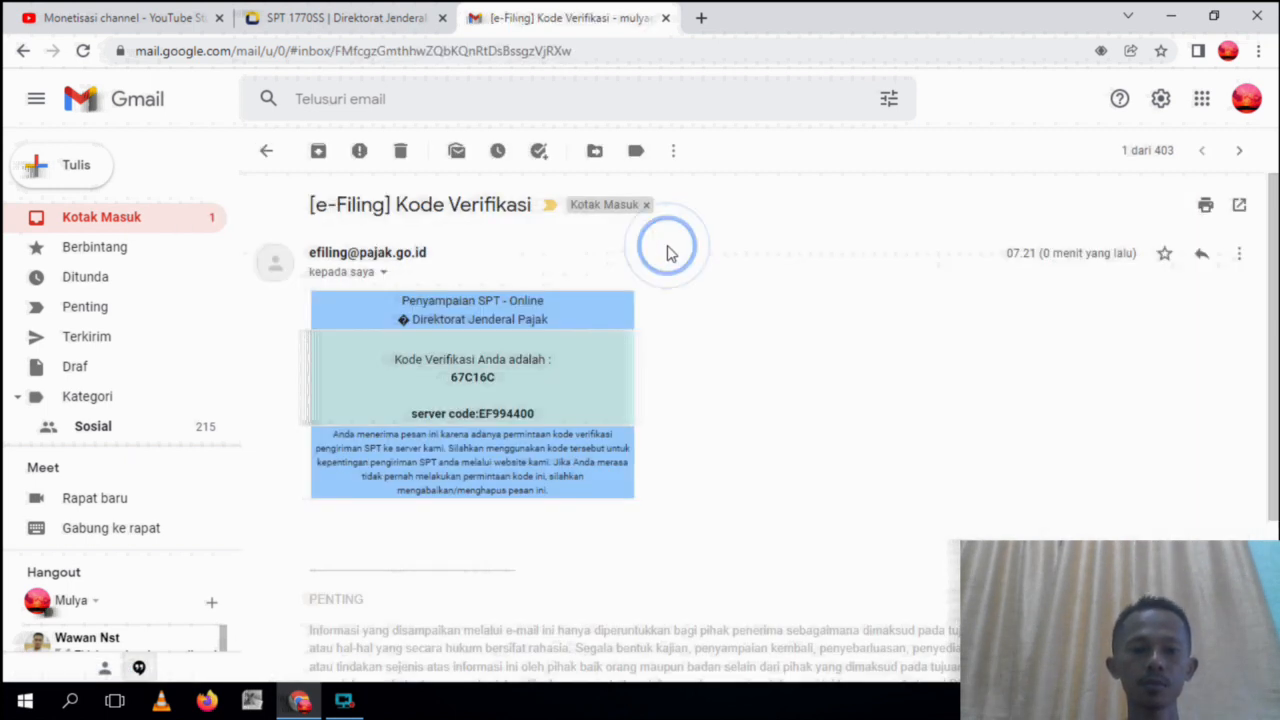
double_click(468, 377)
Step: Return to DJP e-Filing, paste the verification code into the Masukkan kode verifikasi field and send the SPT
left_click(350, 14)
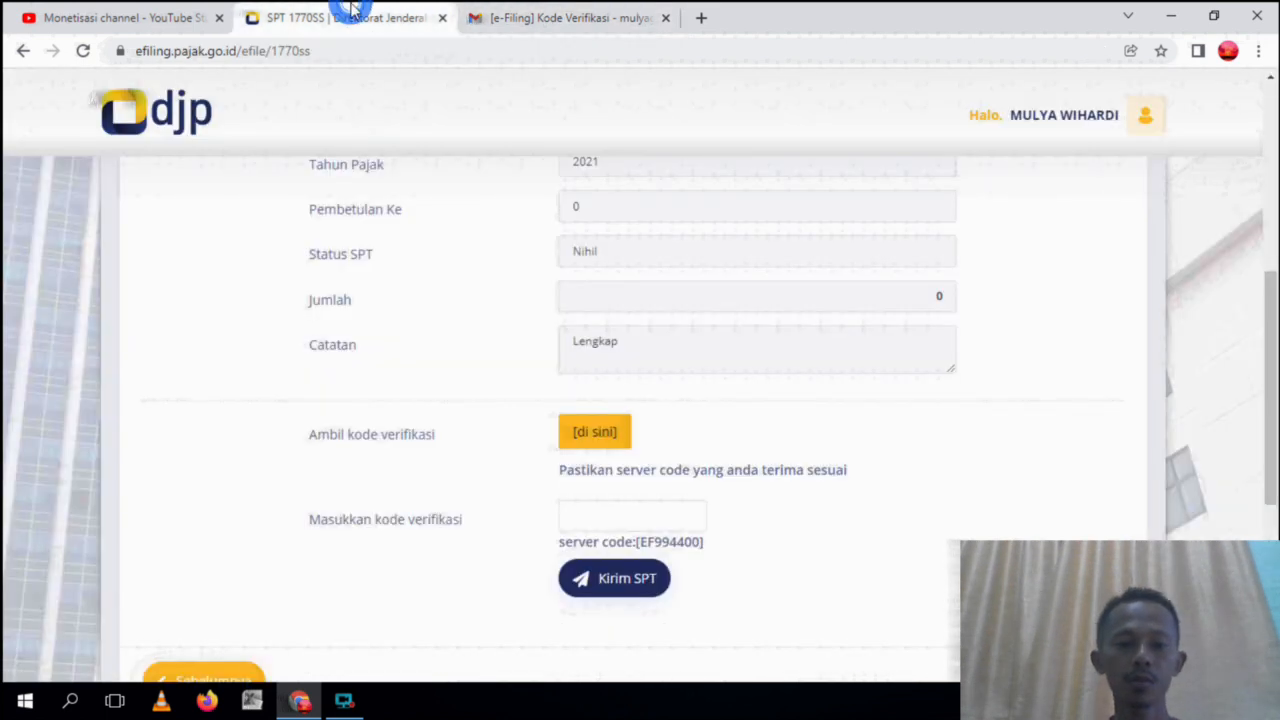
left_click(589, 508)
key("ctrl+v")
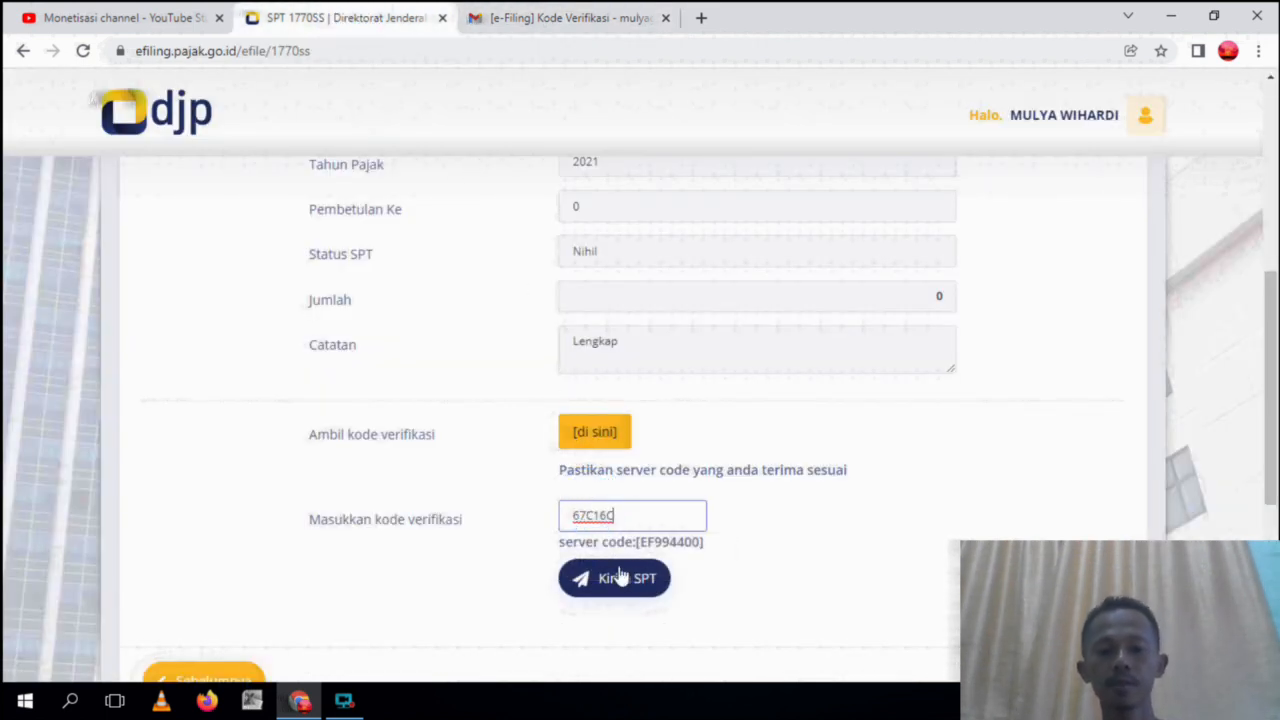
left_click(620, 577)
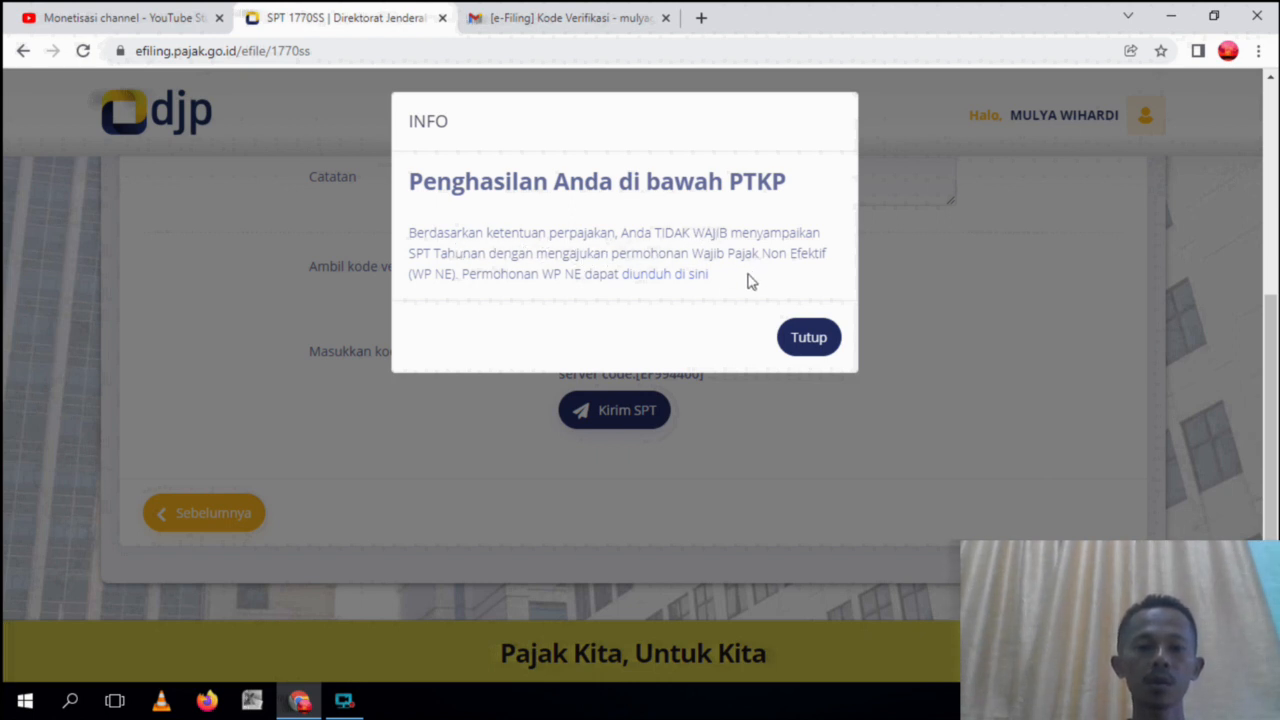
Step: Close the PTKP information notice and rate the e-Filing service as Puas
left_click(810, 338)
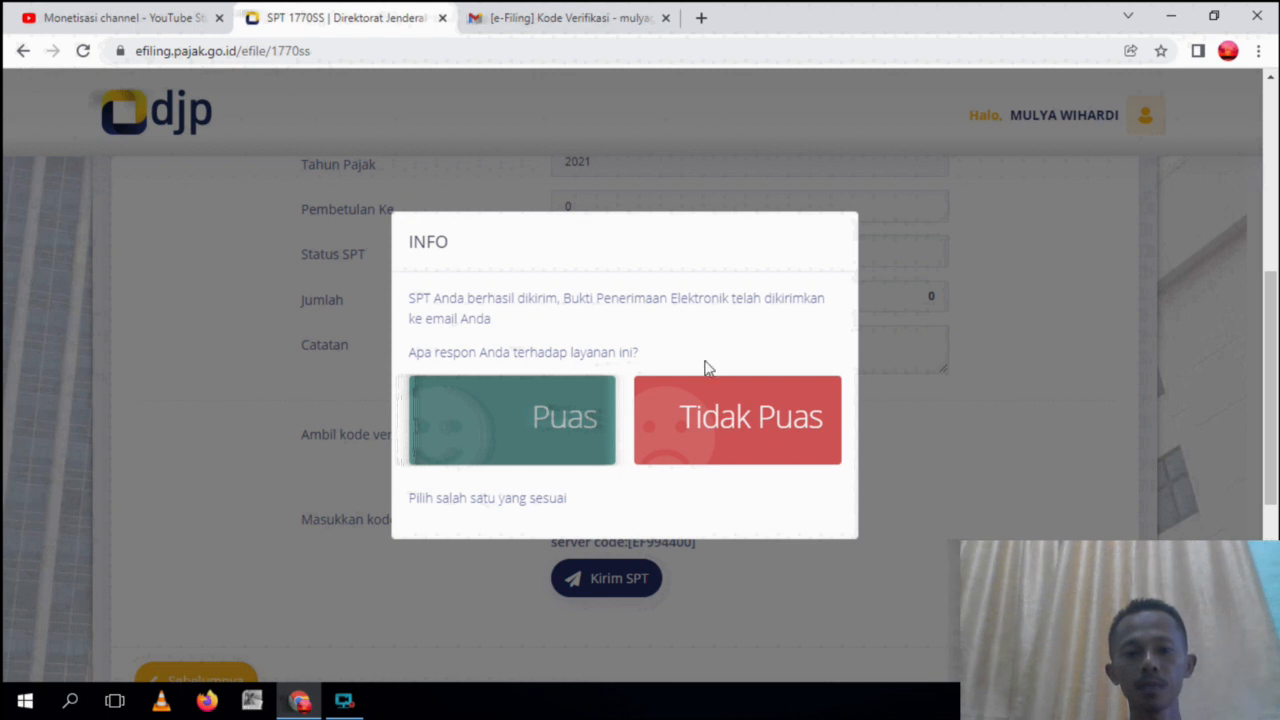
left_click(535, 418)
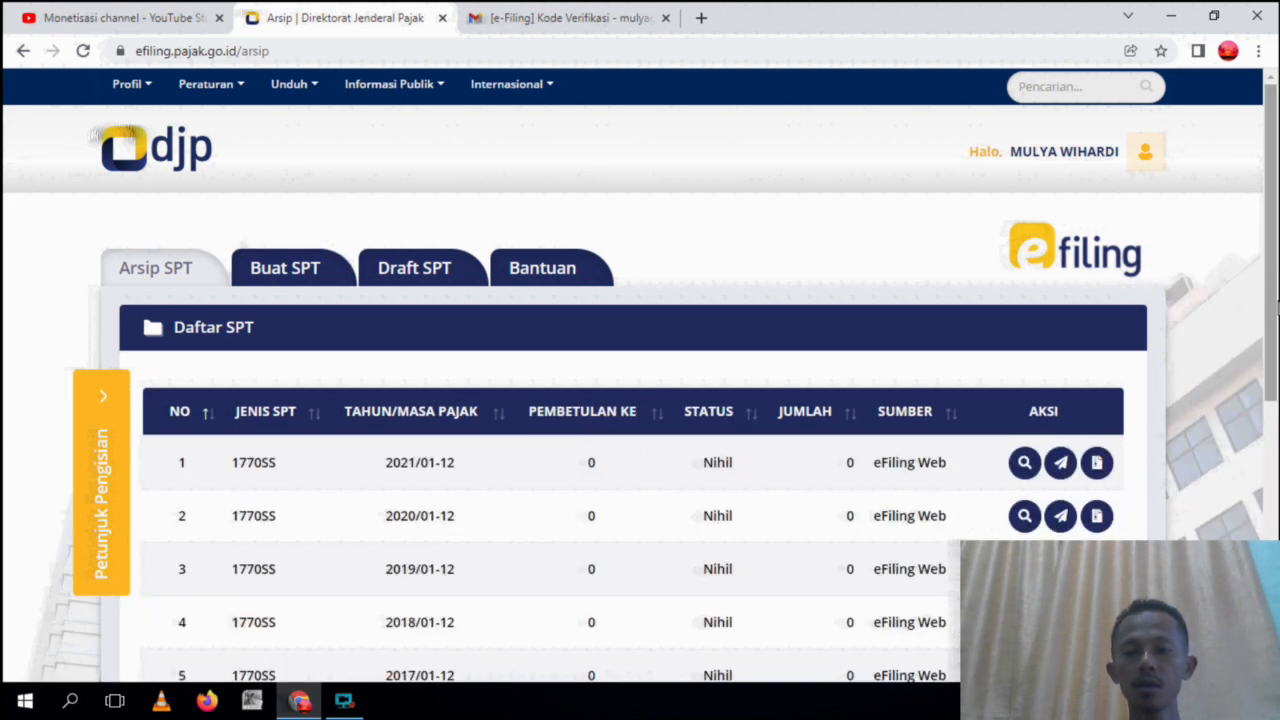
Step: Switch to Gmail, open the [e-Filing] Bukti Penerimaan Elektronik email in the inbox, examine the receipt details and dismiss the low-battery notice
mouse_move(1276, 268)
left_mouse_down()
mouse_move(1276, 462)
mouse_move(1277, 258)
left_mouse_up()
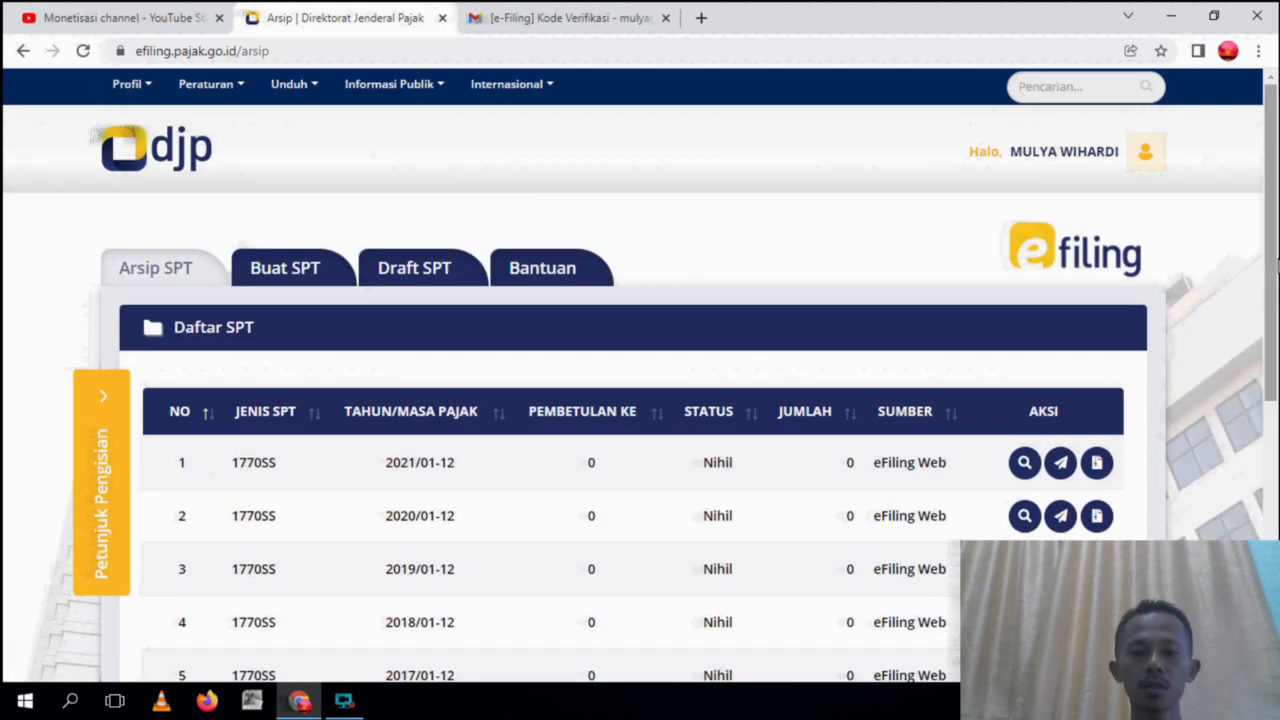
left_click(575, 16)
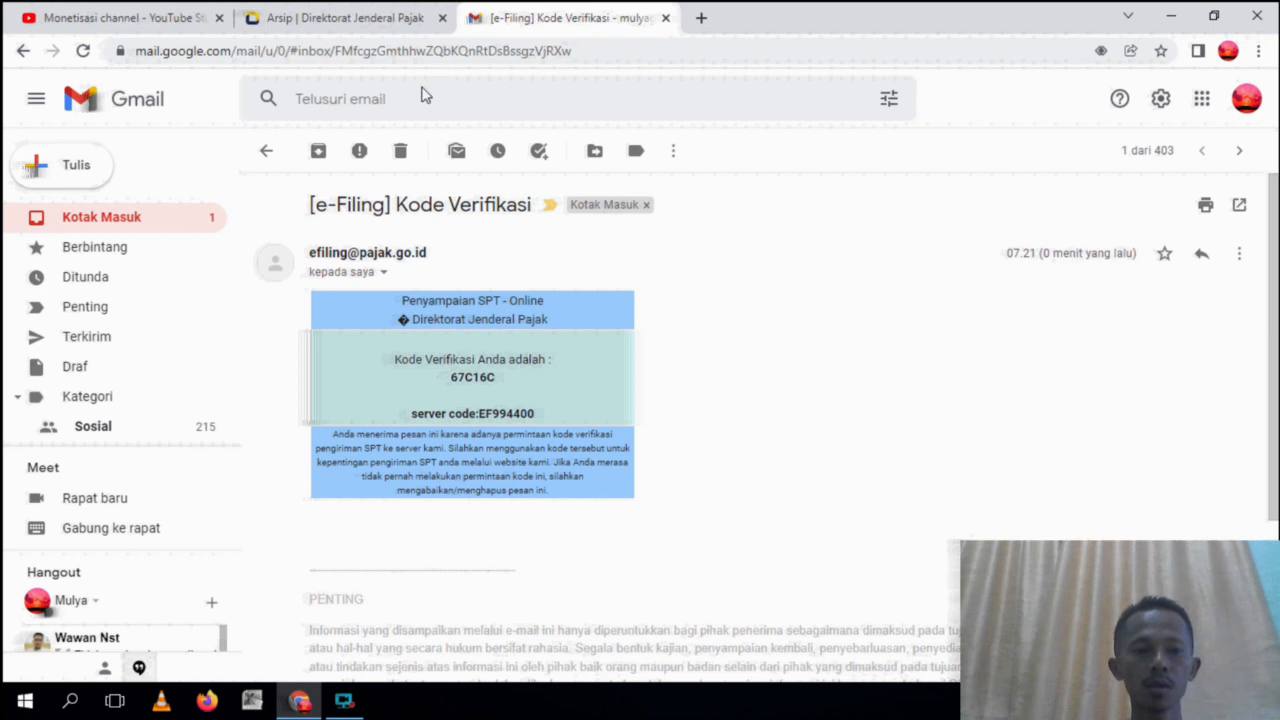
left_click(148, 230)
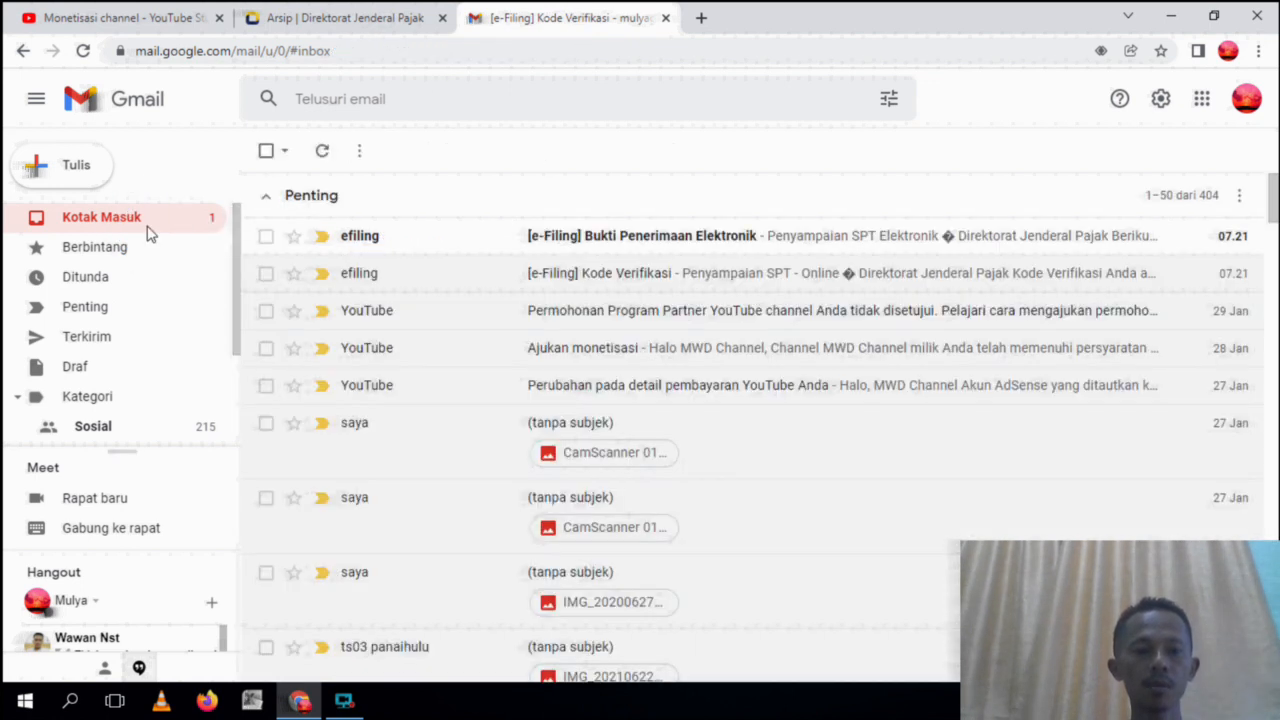
left_click(593, 240)
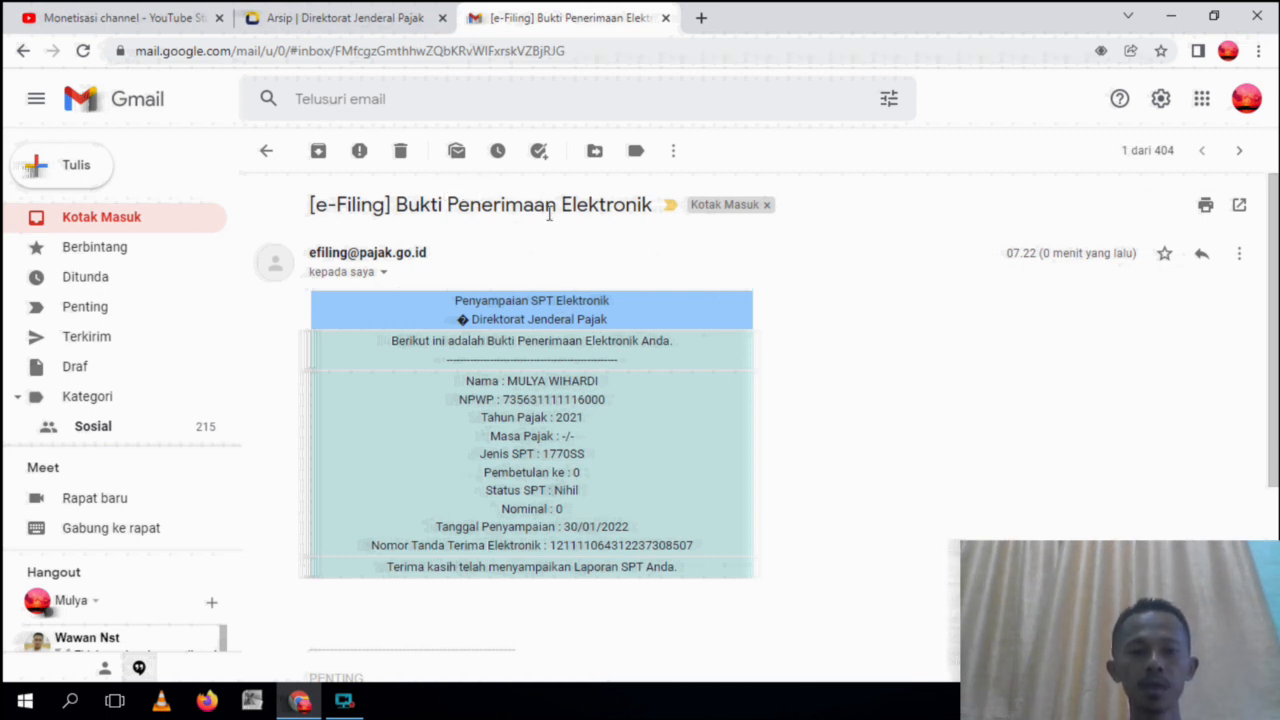
left_click_drag(419, 340, 597, 514)
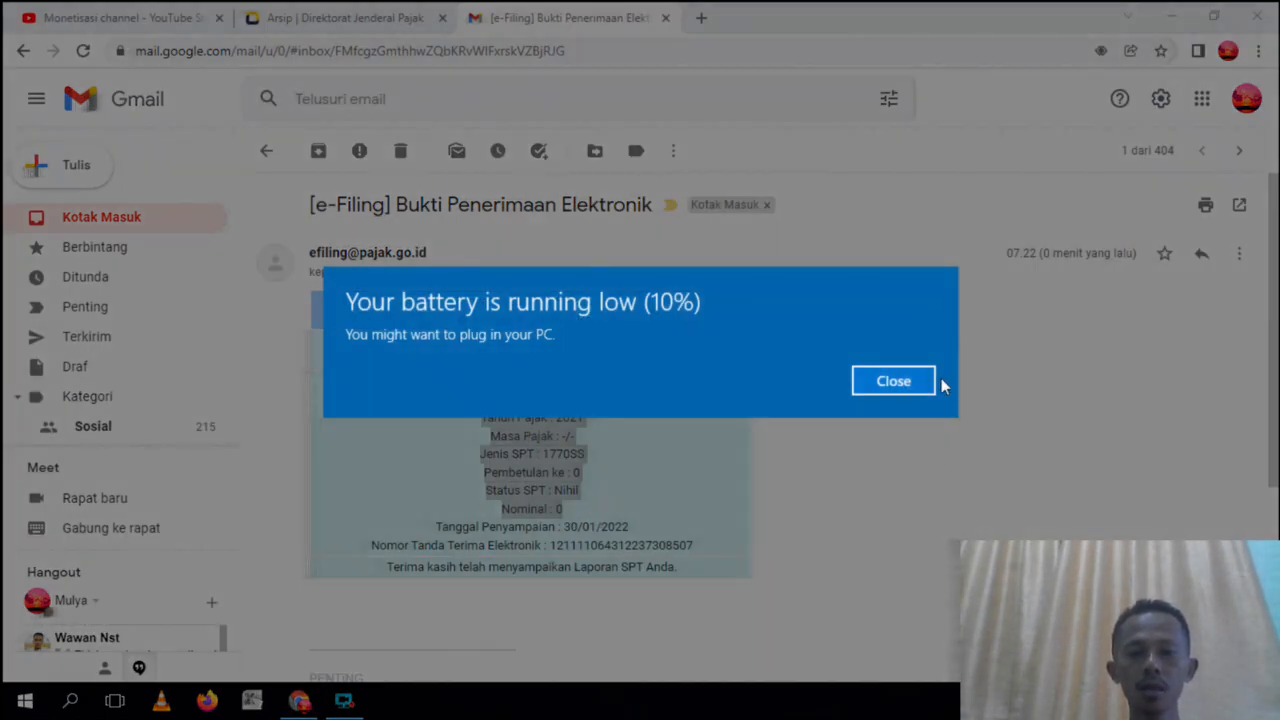
left_click(921, 381)
Step: Return to DJP e-Filing and examine the Daftar SPT list of filed returns in the SPT archive
left_click(378, 10)
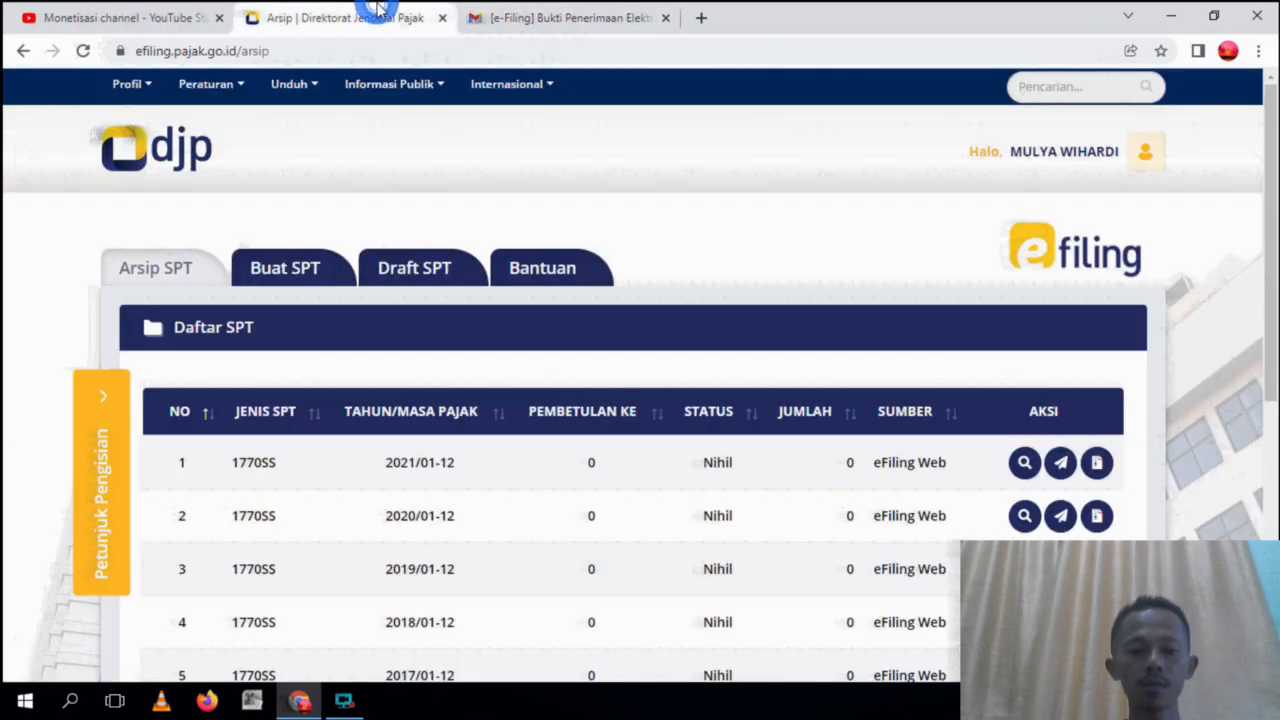
scroll(1272, 300, "down", 2)
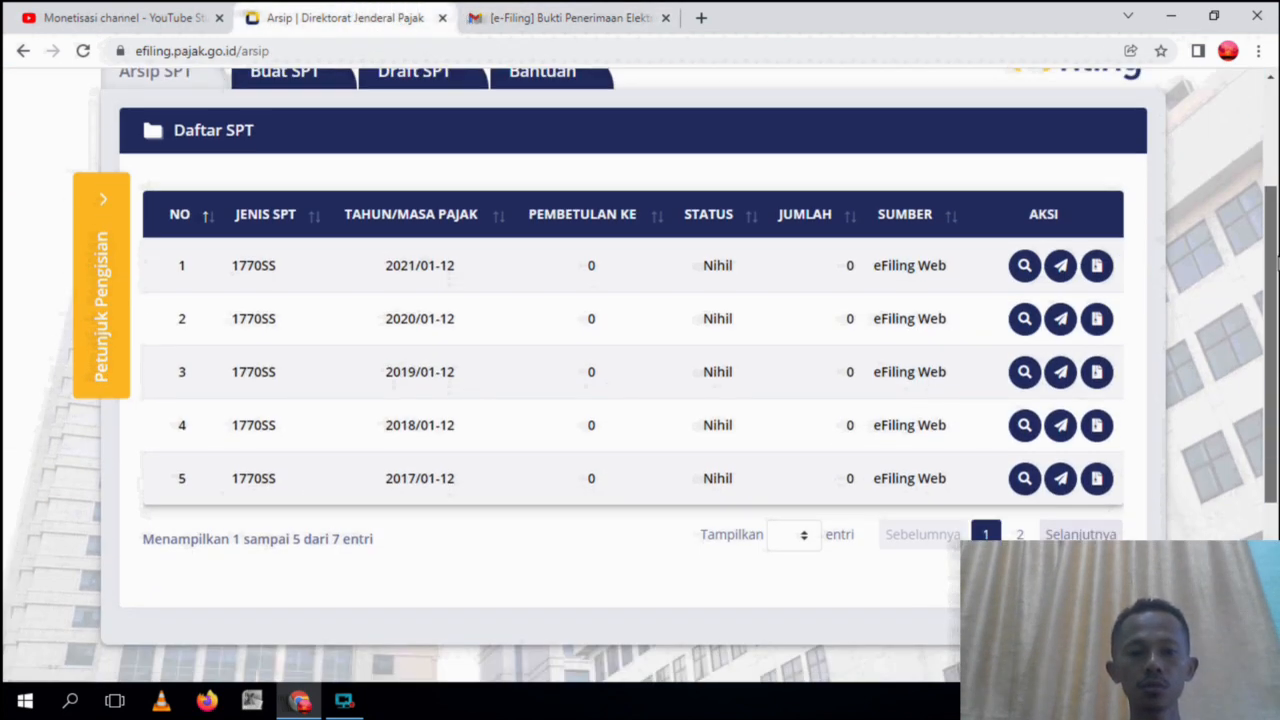
scroll(1274, 262, "up", 2)
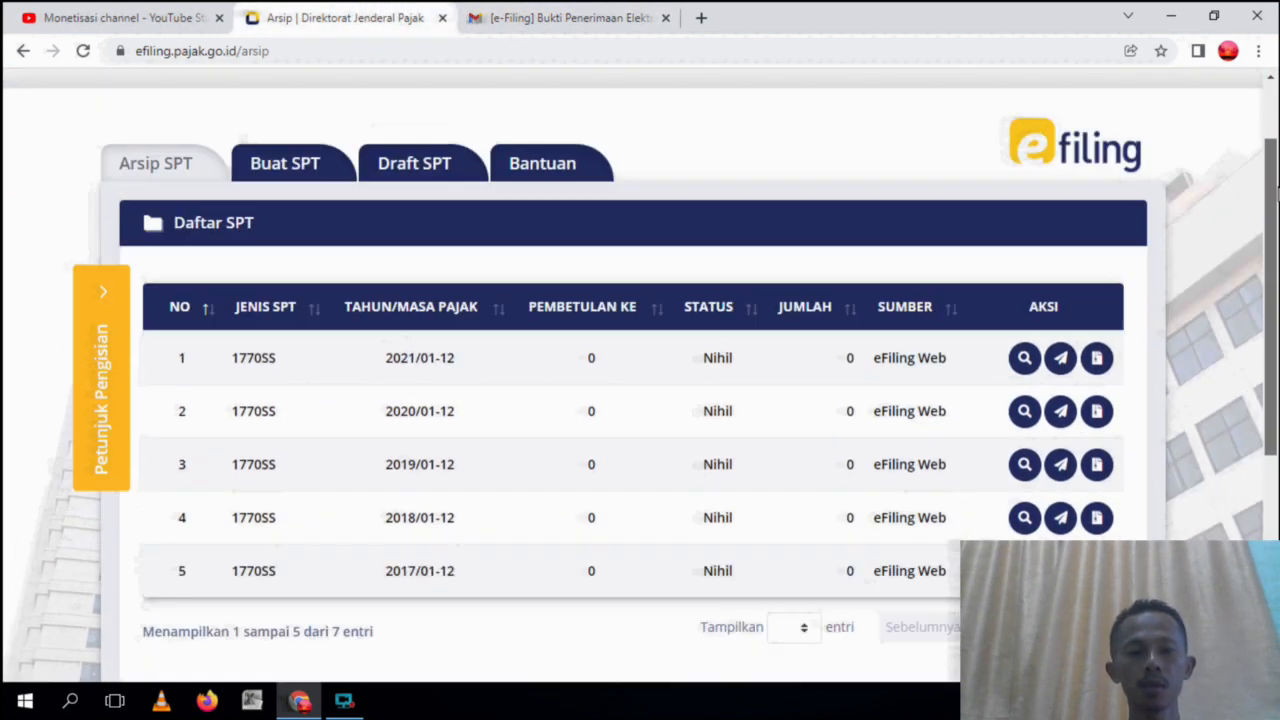
left_click_drag(1276, 145, 1276, 200)
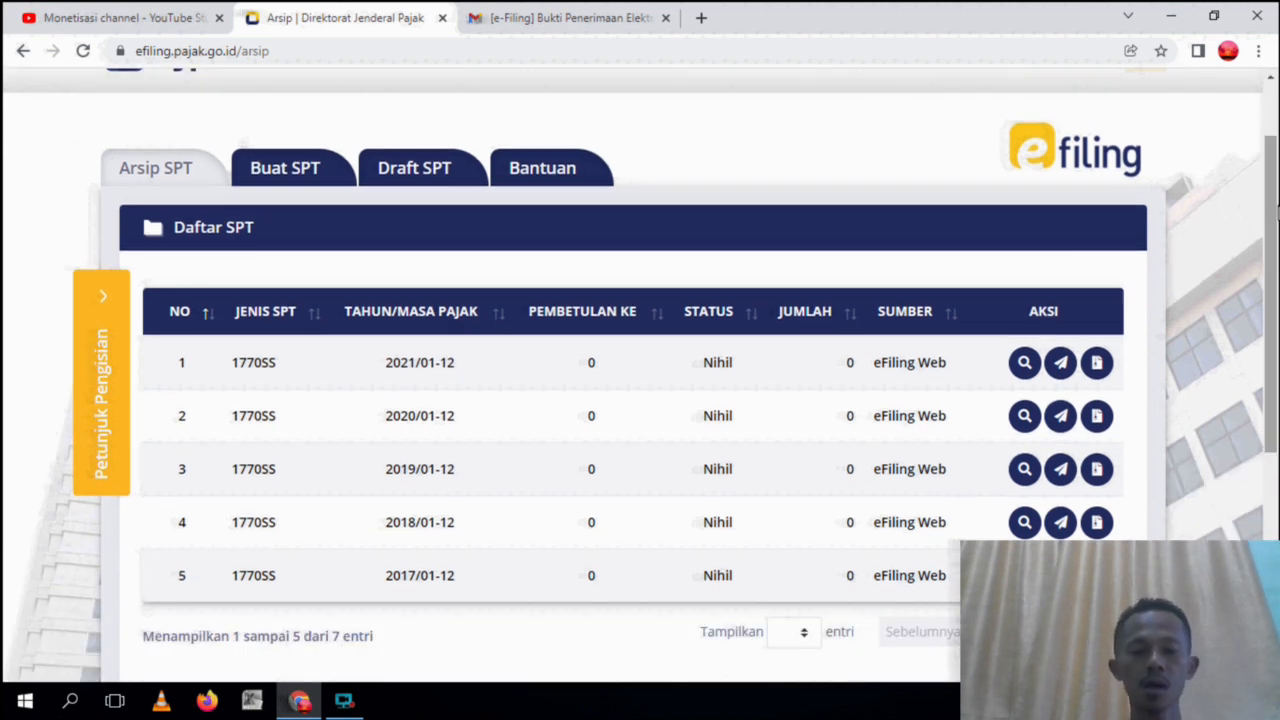
left_click_drag(1276, 205, 1276, 261)
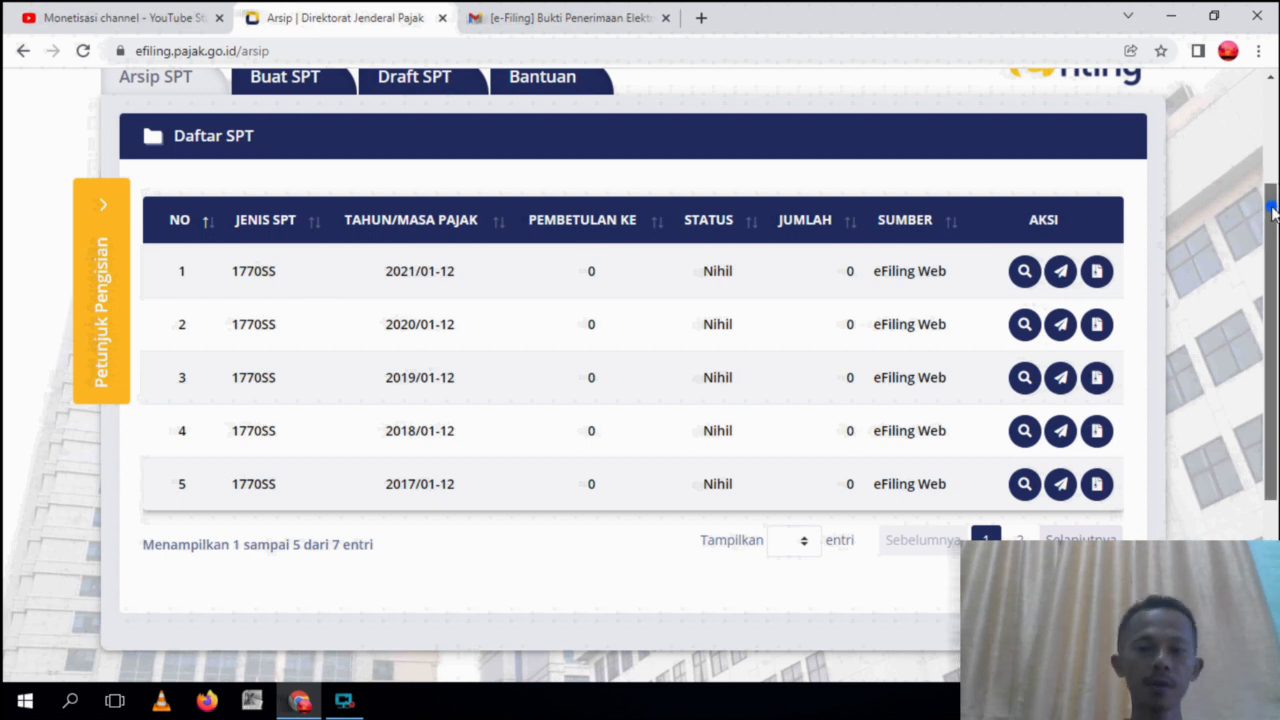
left_click_drag(1274, 215, 1270, 142)
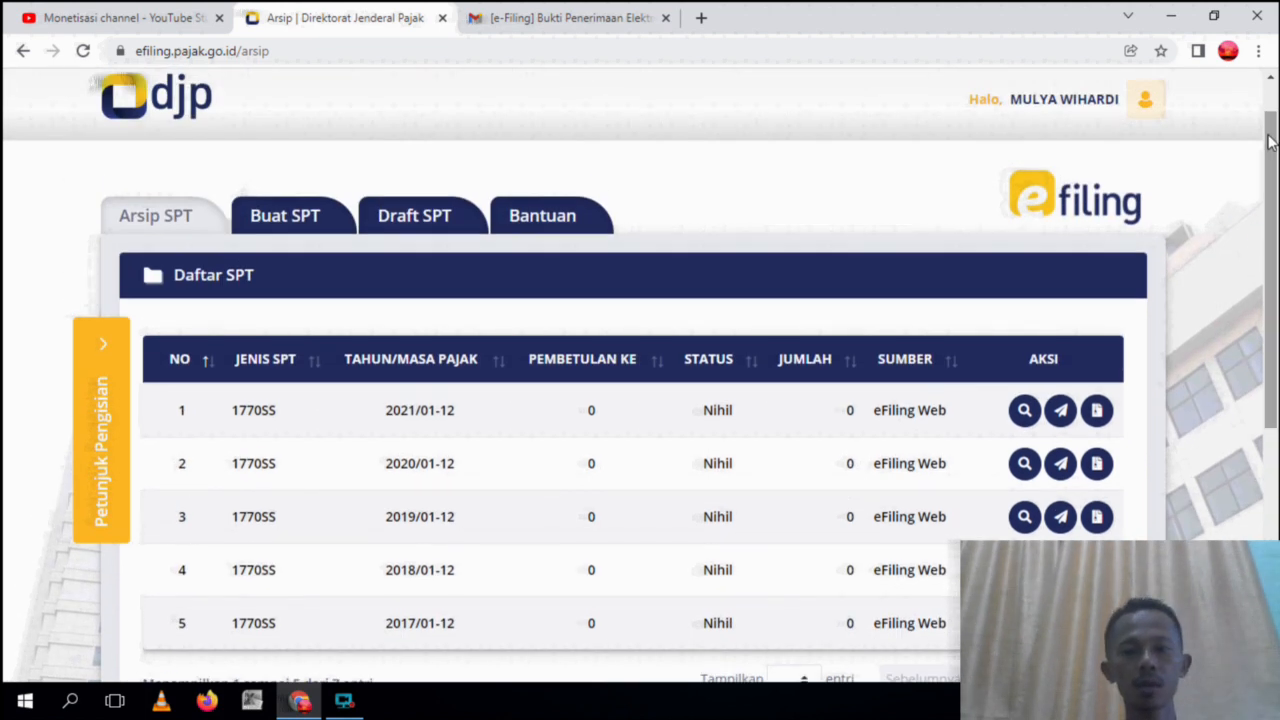